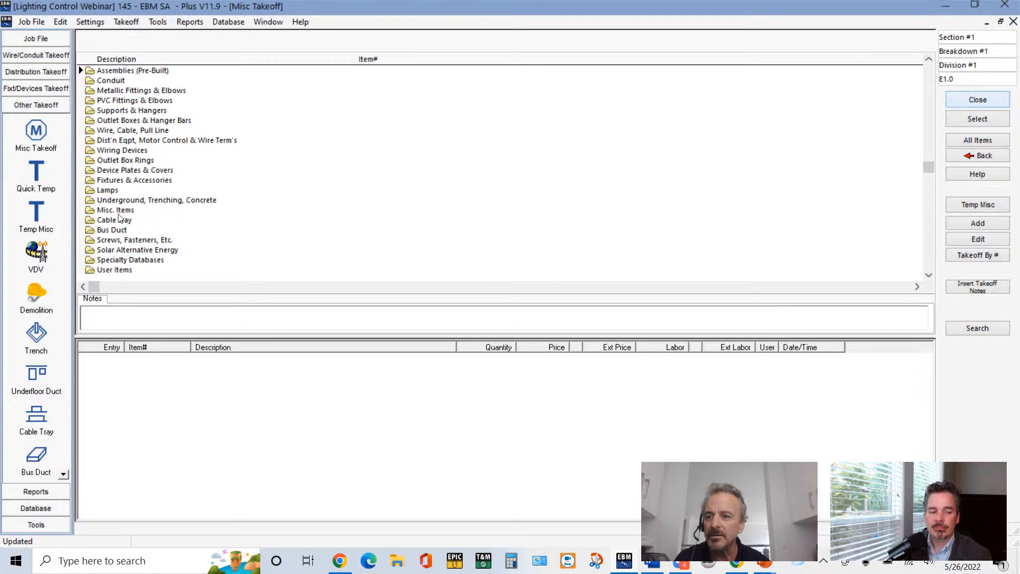
- Take off one 24 Relay Space Lighting Control Panel from the Lighting Control Panels category of the miscellaneous items
double_click(119, 210)
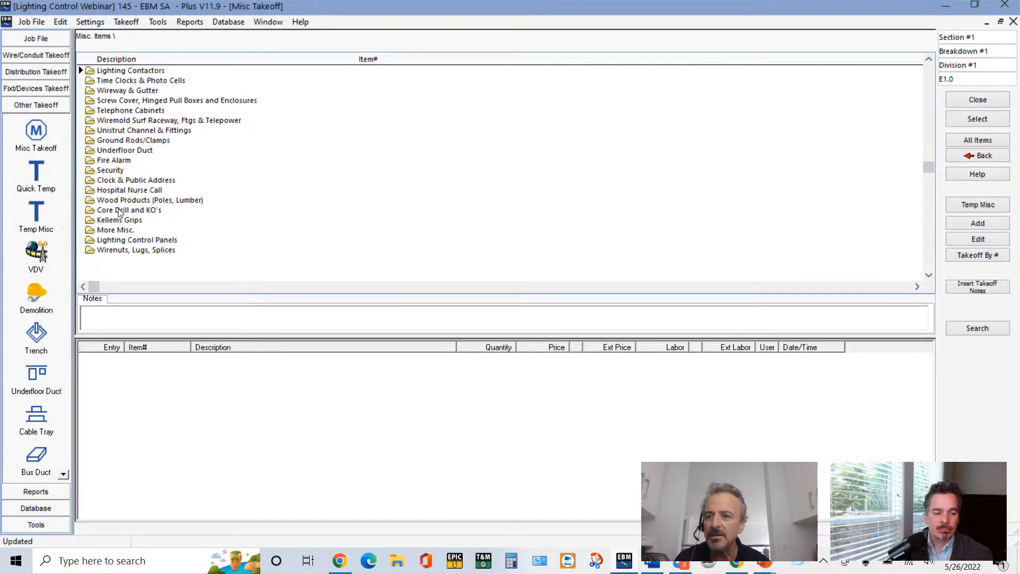
double_click(122, 241)
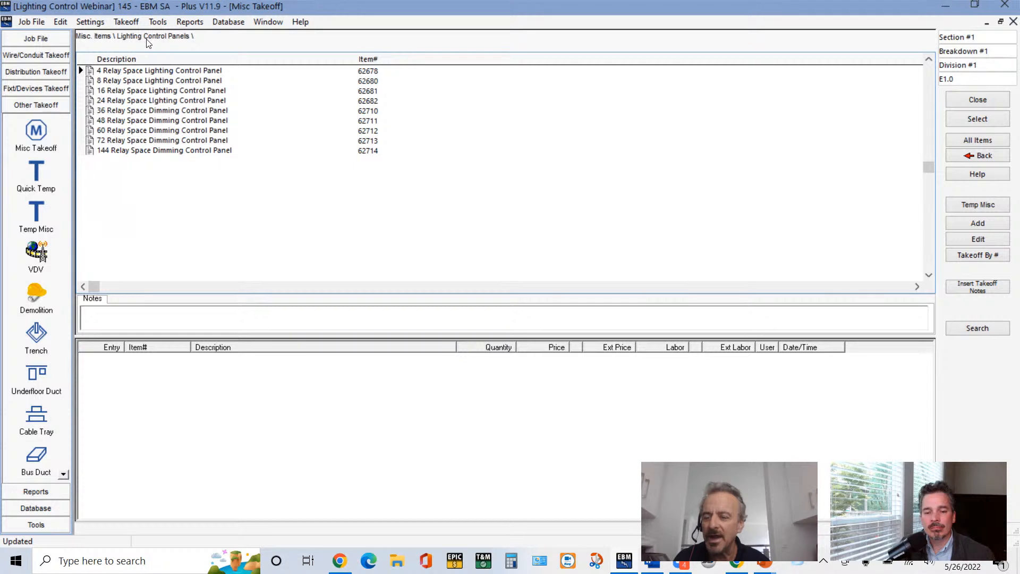
double_click(142, 104)
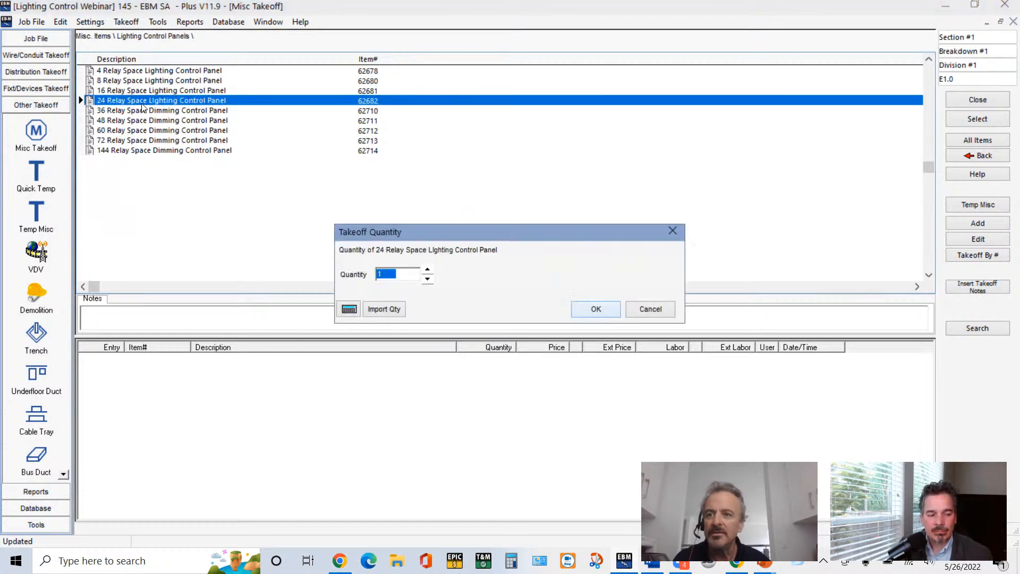
left_click(583, 314)
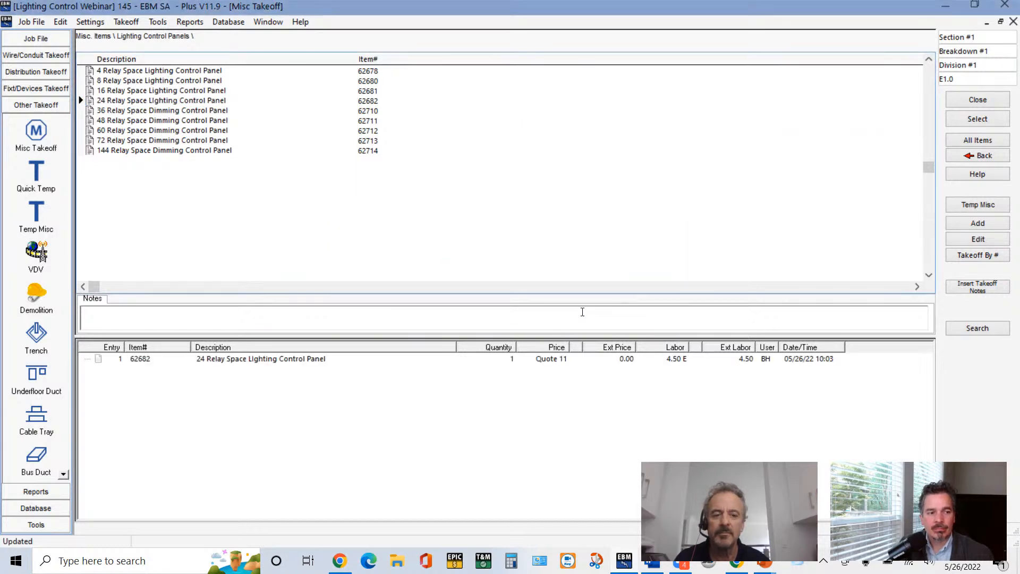
- Switch to the PowerPoint slide show and advance to the Occupancy / Motion Sensors slide
key("alt+Tab")
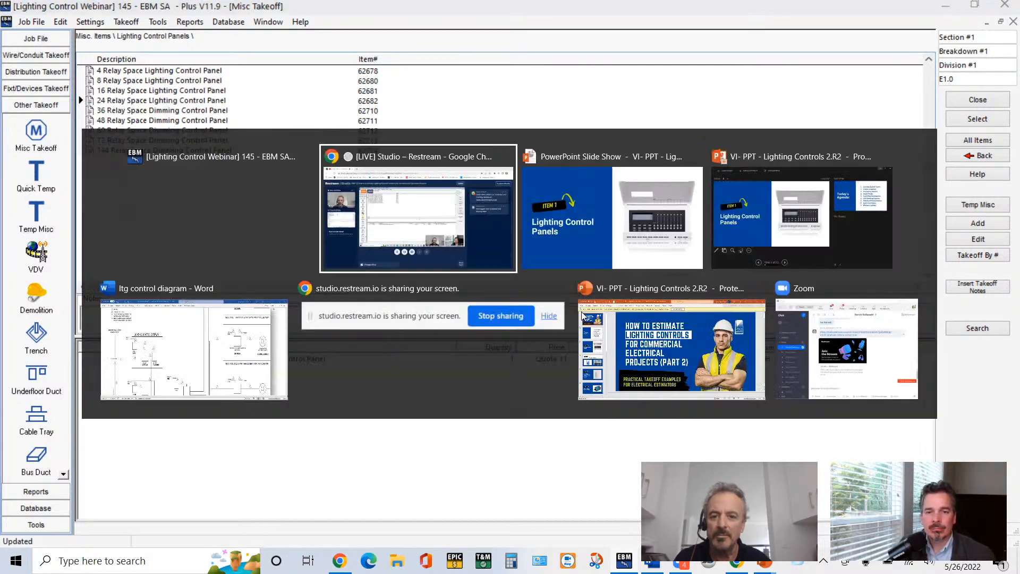
key("alt+Tab")
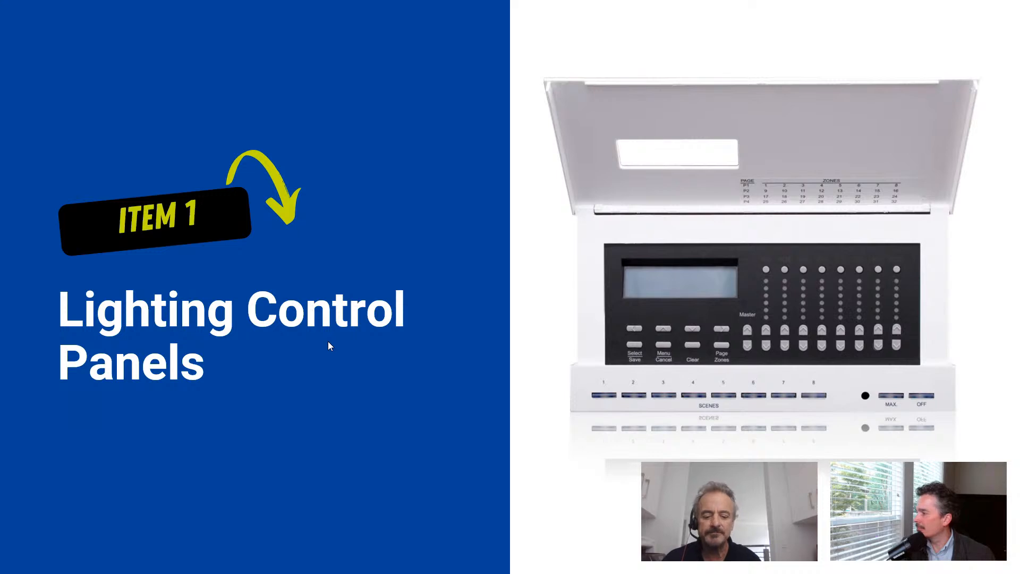
key("Right")
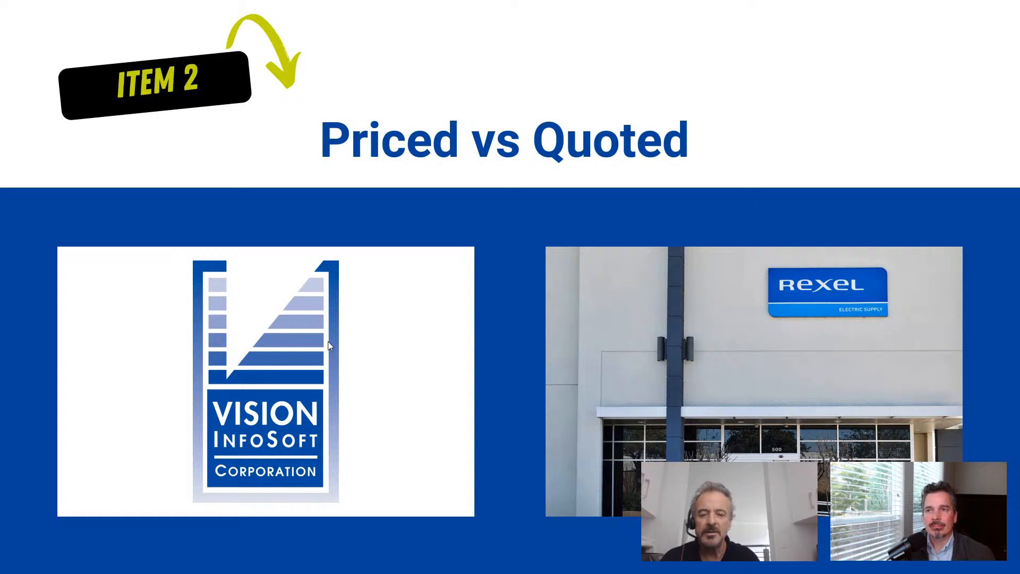
key("Right")
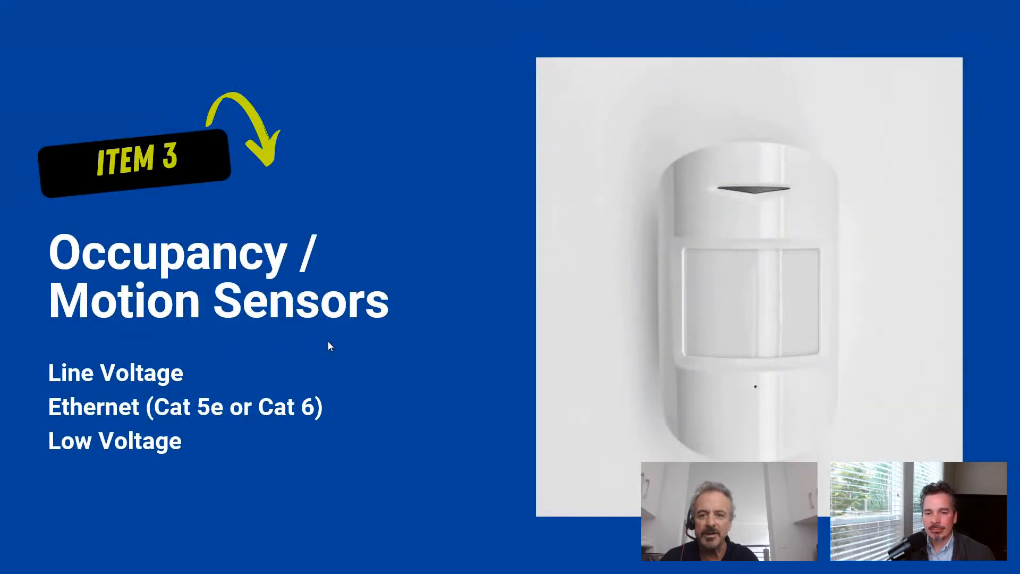
- Switch back to EBM, open the Quick Branch takeoff and view the priced pre-built occupancy sensor assemblies
key("alt+Tab")
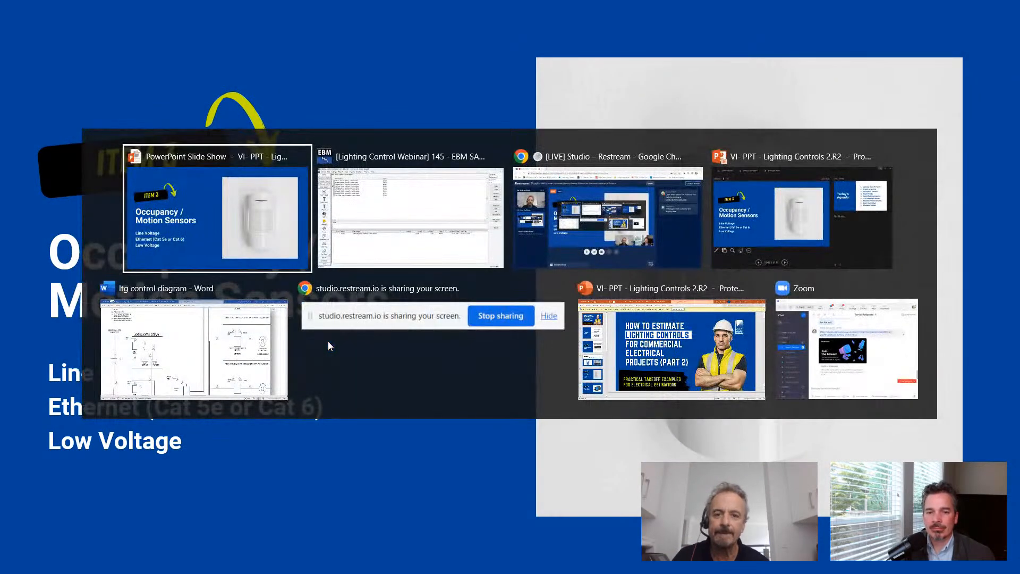
key("alt+Tab")
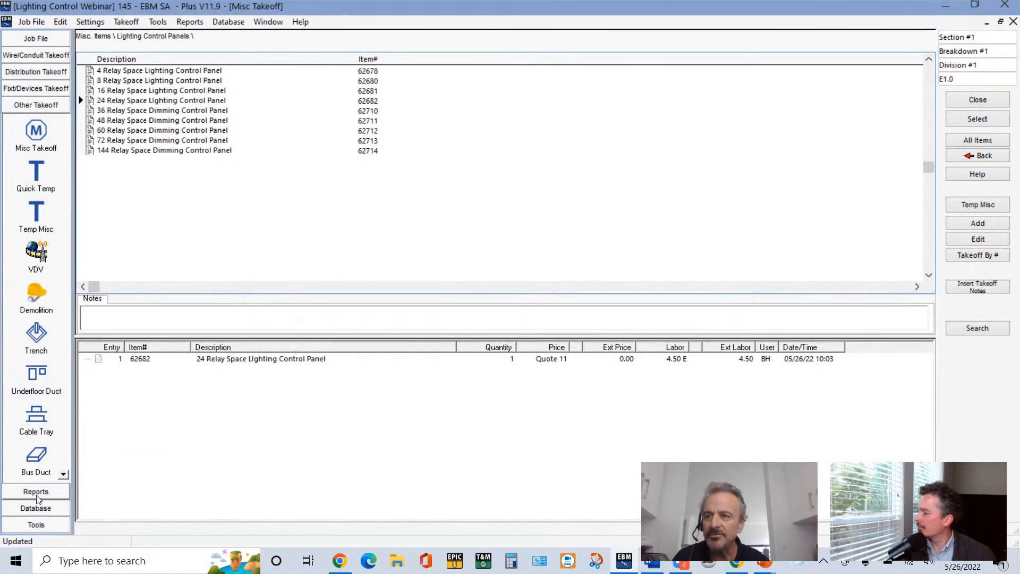
left_click(32, 91)
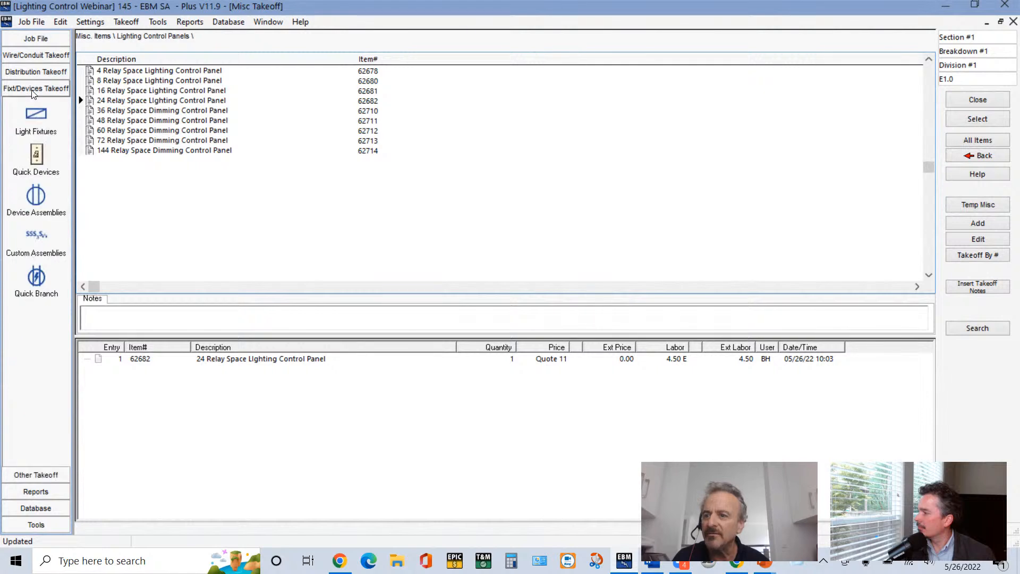
left_click(36, 278)
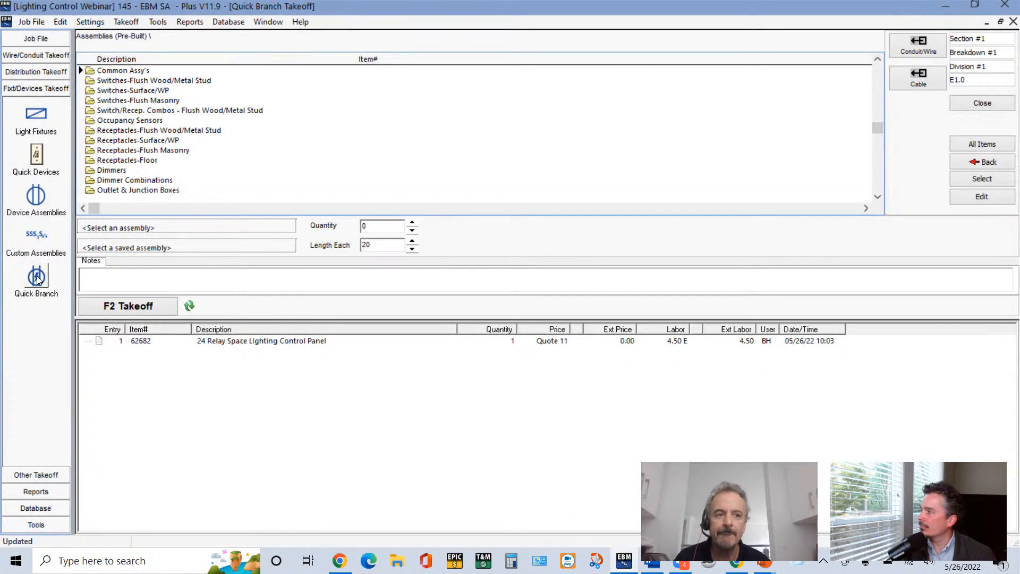
double_click(148, 122)
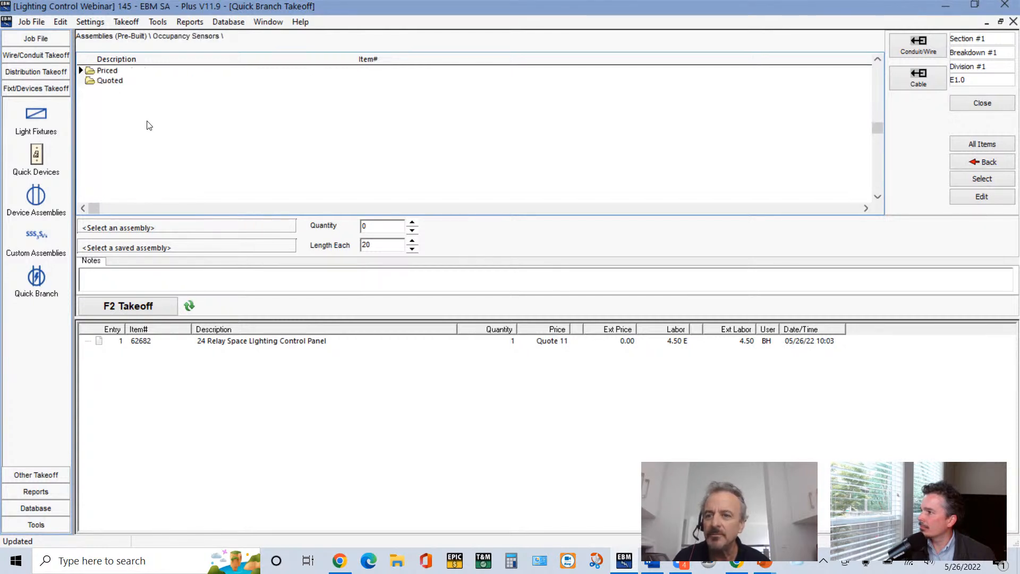
double_click(118, 71)
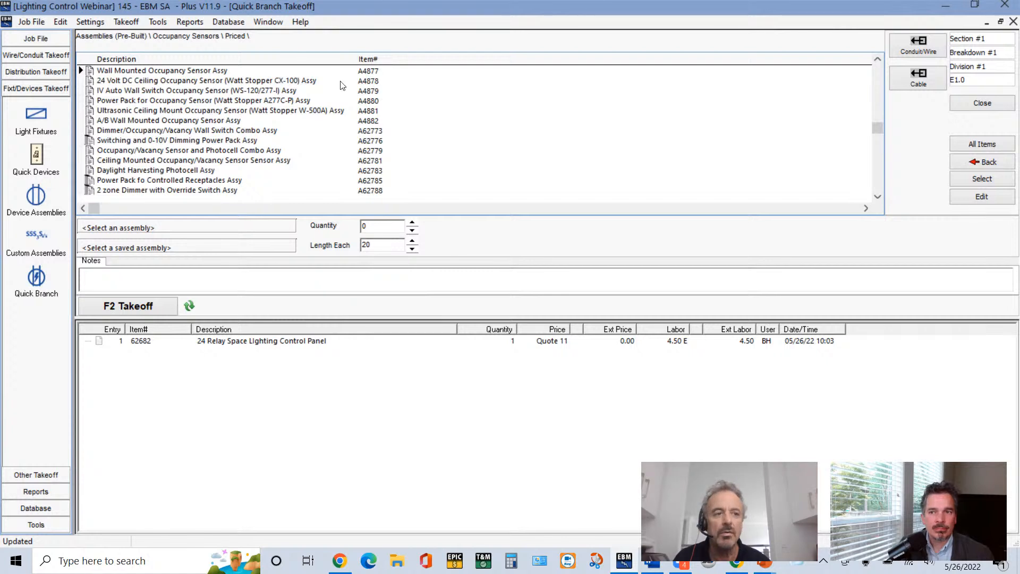
left_click(983, 161)
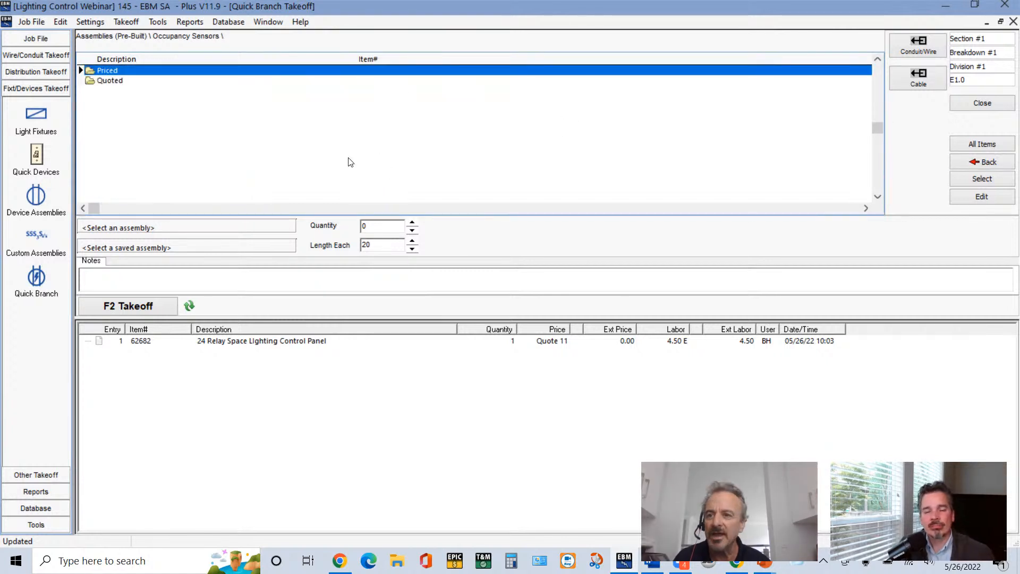
- Choose the Automatic Wall Switch Assy from the quoted wall occupancy/vacancy sensors
left_click(113, 83)
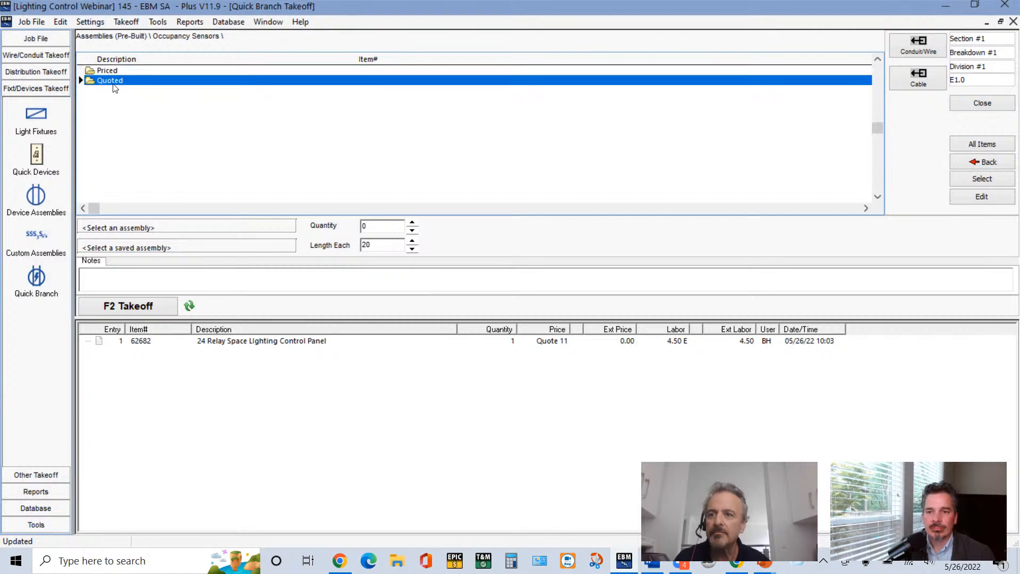
double_click(113, 84)
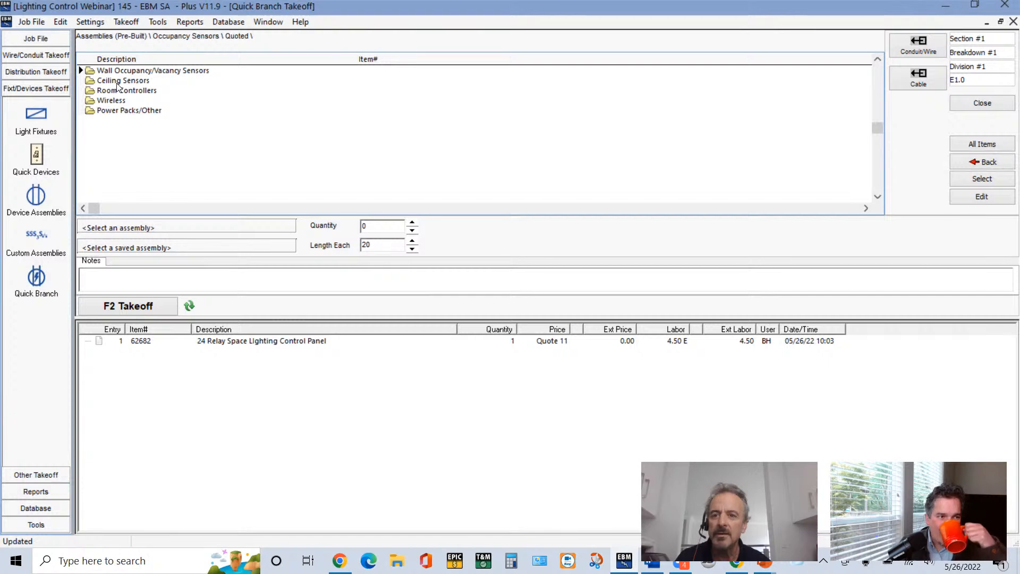
key("alt+Tab")
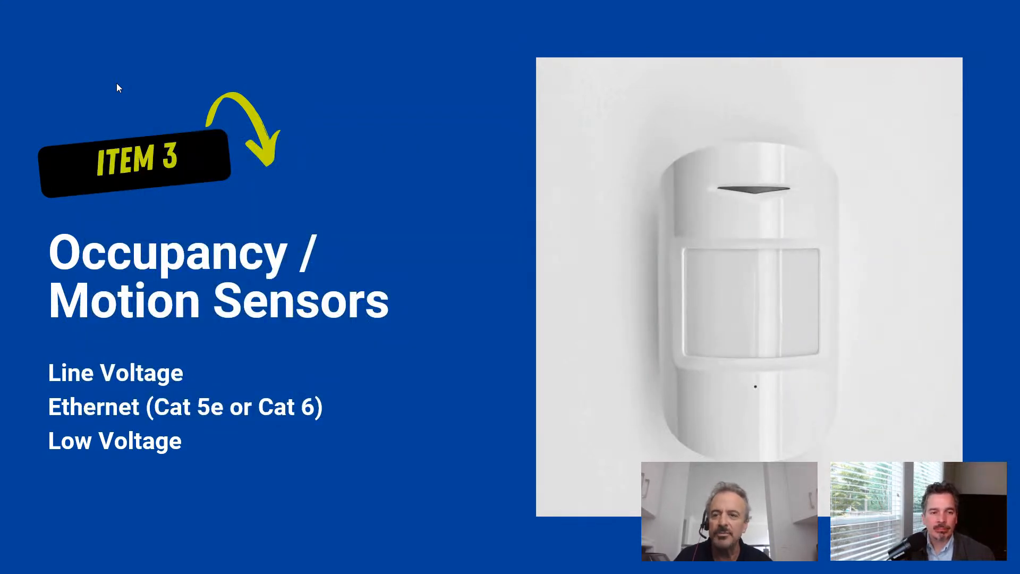
key("alt+Tab")
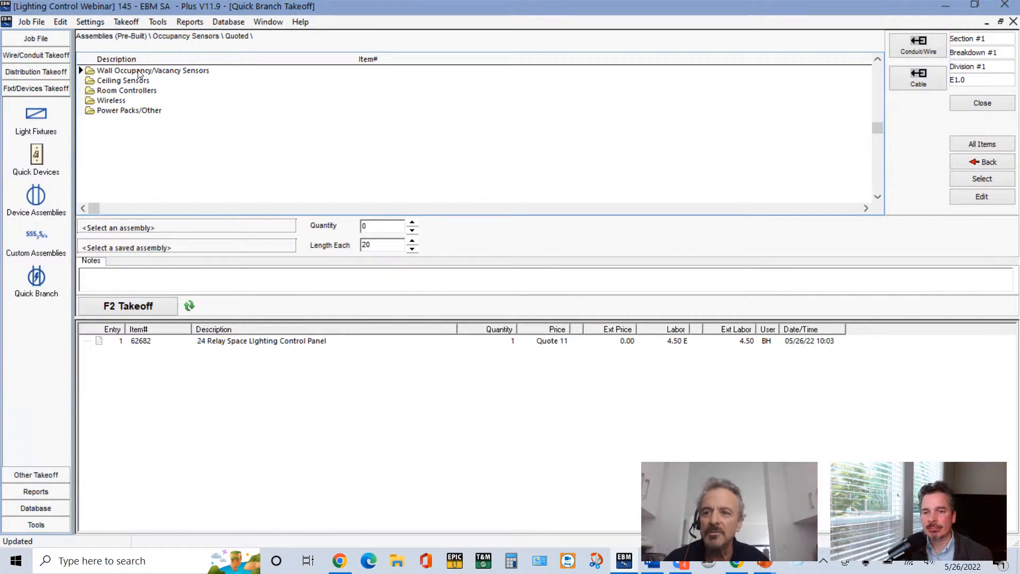
double_click(139, 72)
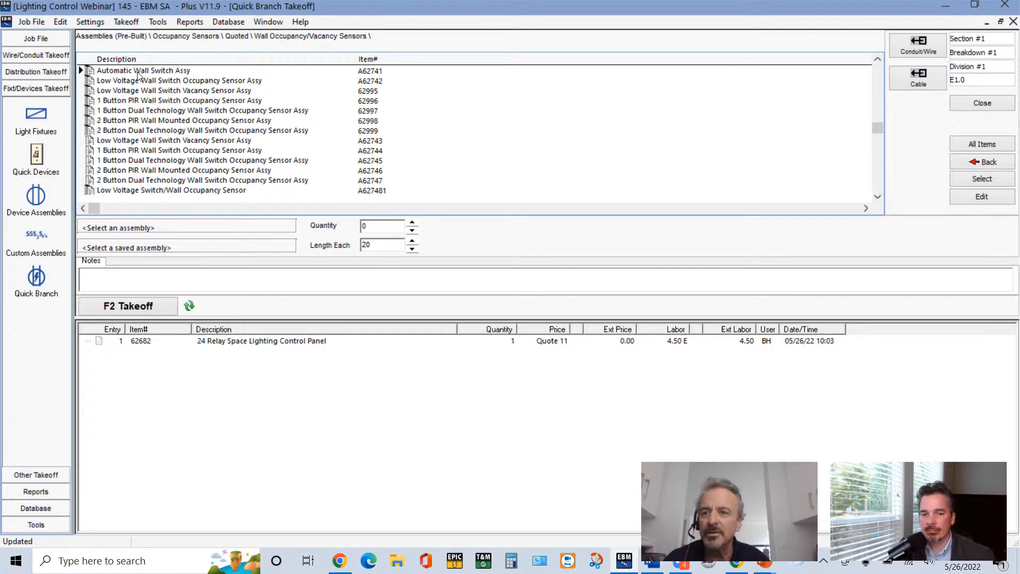
left_click(138, 73)
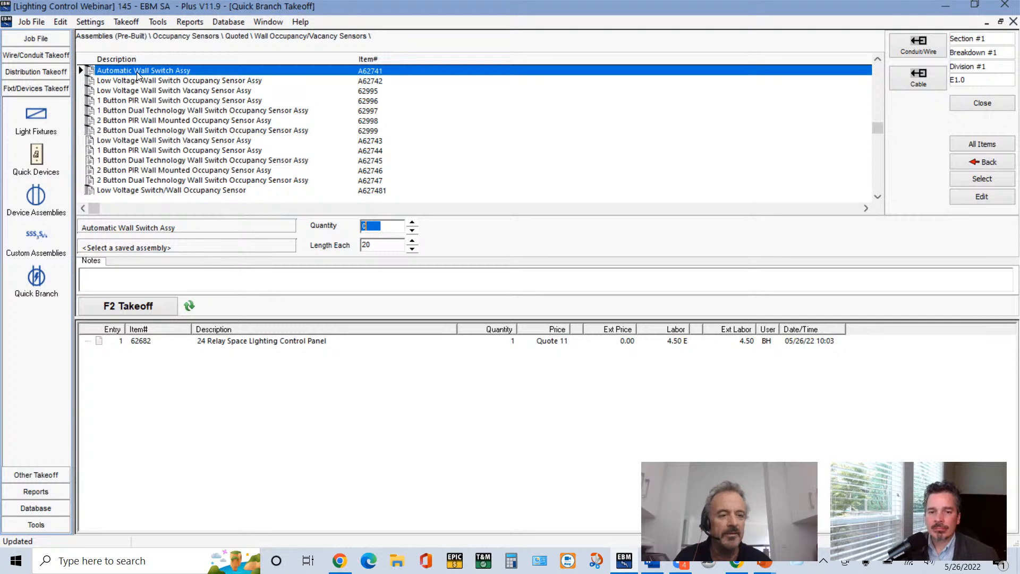
- Switch to the lighting control diagram in Word and examine the cable legend, gateway, bridges, power packs and ceiling sensor wiring
key("alt+Tab")
key("alt+Tab")
key("alt+Tab")
key("alt+Tab")
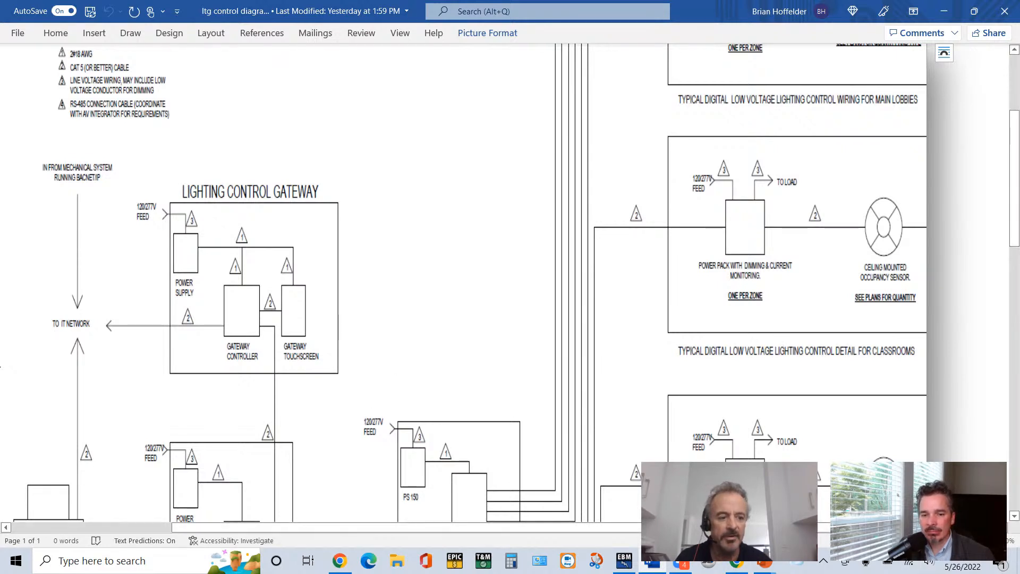
left_click(1015, 516)
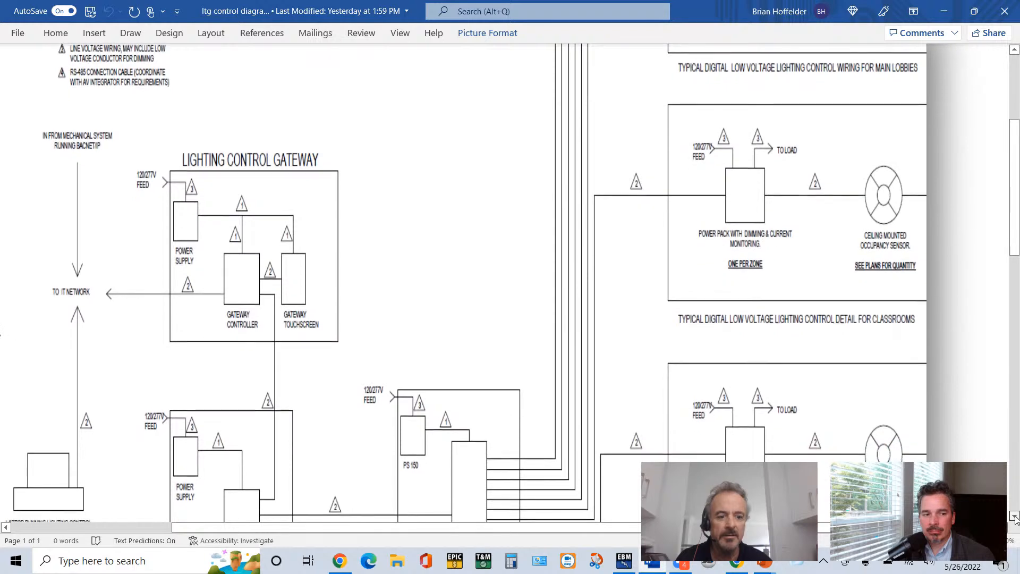
scroll(1014, 516, "down", 5)
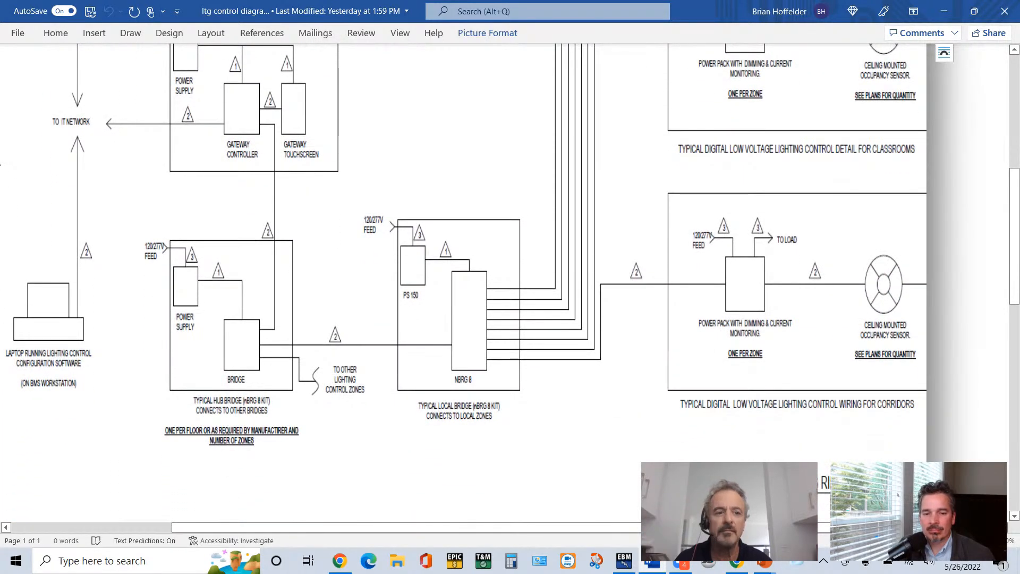
left_click(1015, 52)
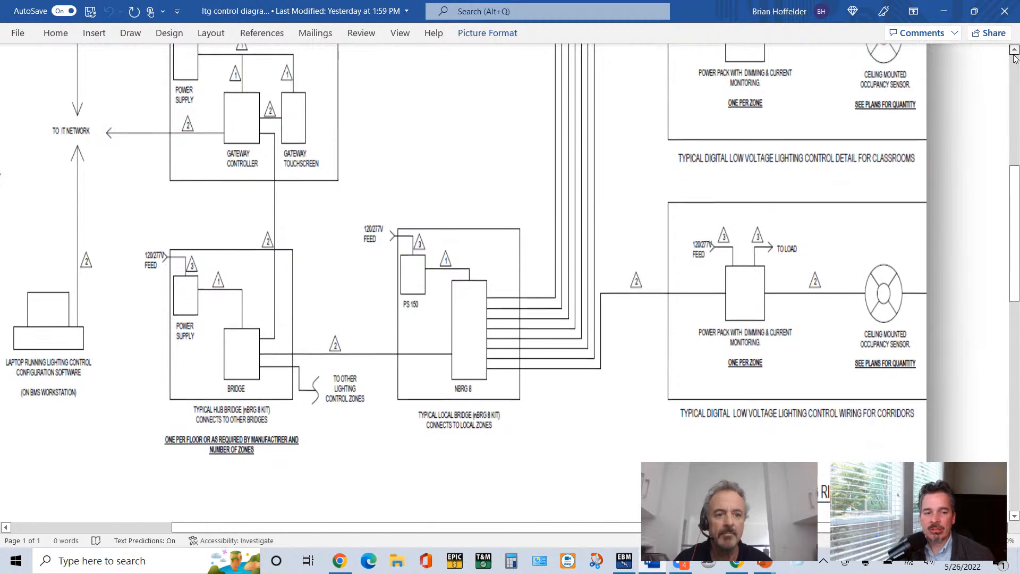
scroll(1015, 52, "up", 8)
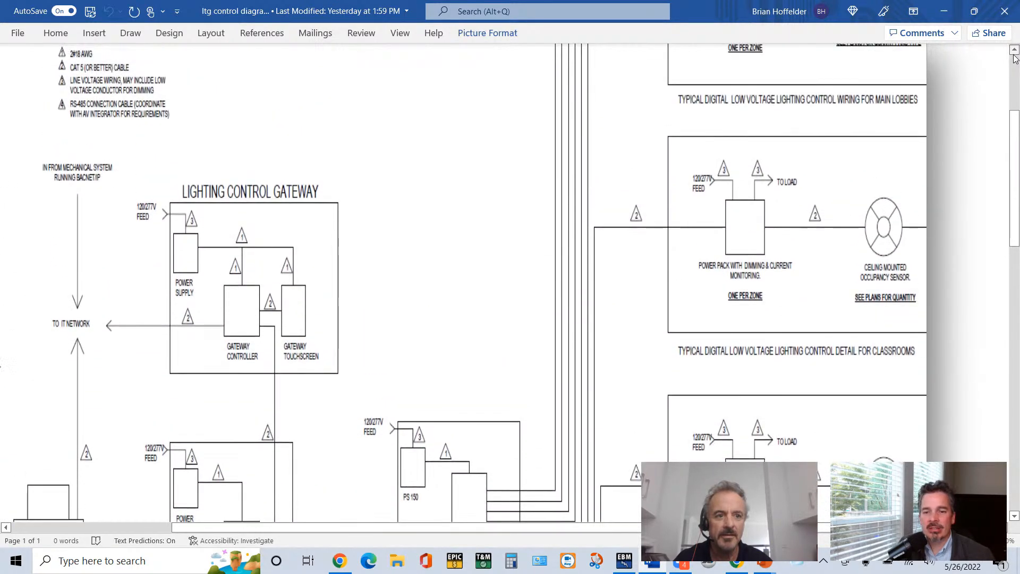
scroll(1015, 58, "up", 5)
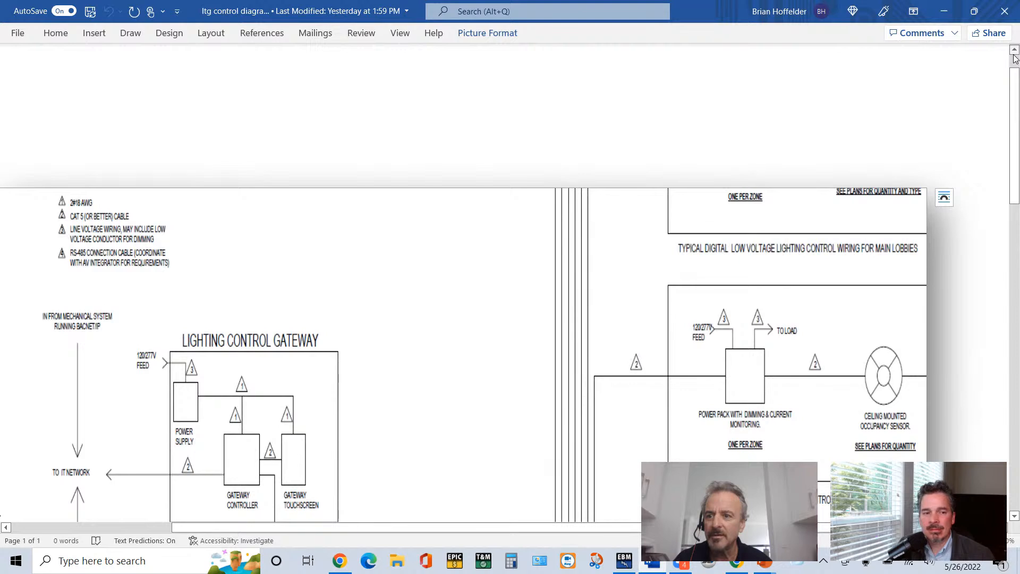
scroll(850, 352, "down", 1)
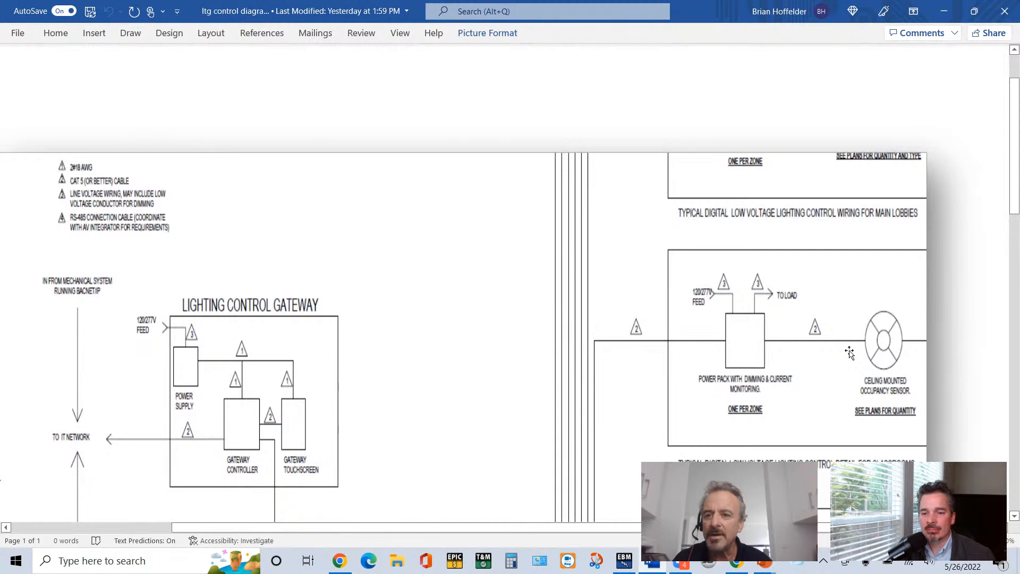
scroll(850, 353, "down", 5)
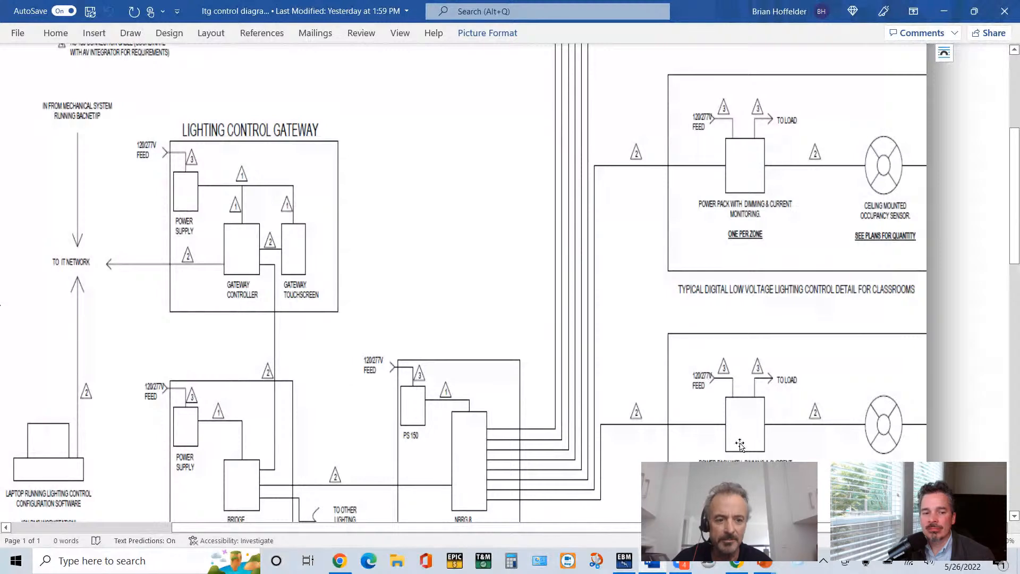
scroll(739, 443, "down", 2)
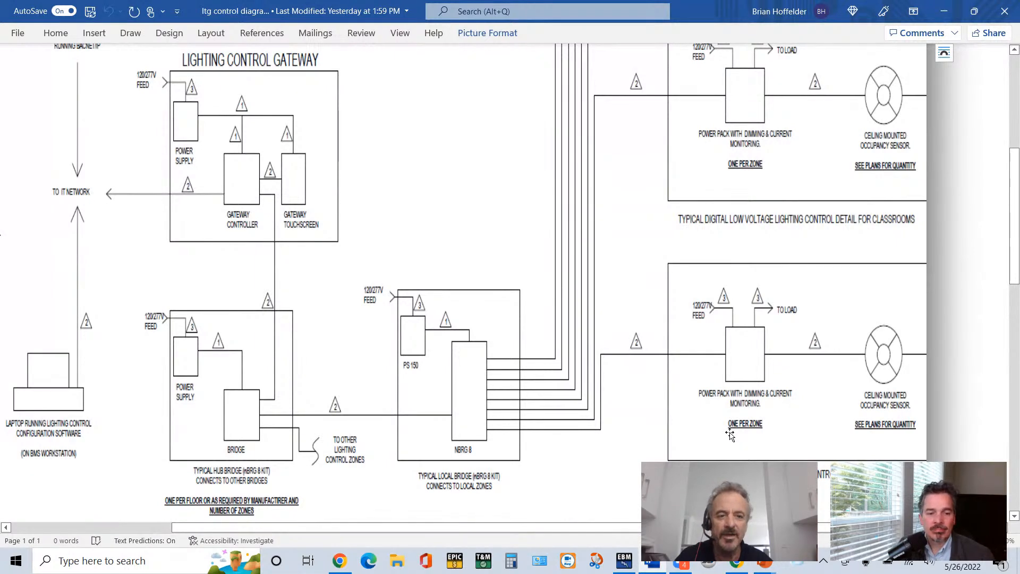
- Switch back to EBM and take off 10 automatic wall switch assemblies with 12/2 Alum Clad MC Cable (w/grd)
key("alt+Tab")
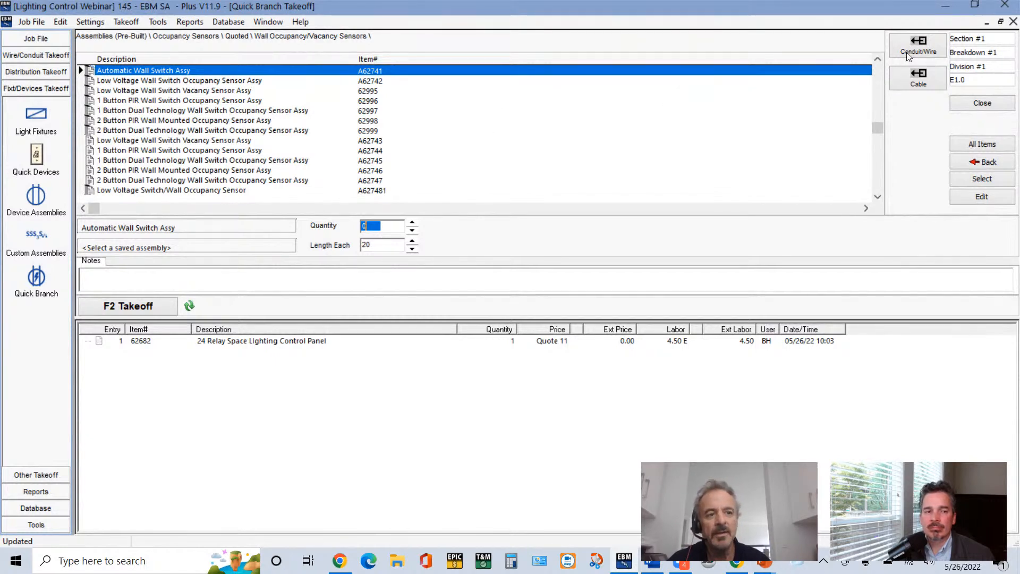
left_click(917, 79)
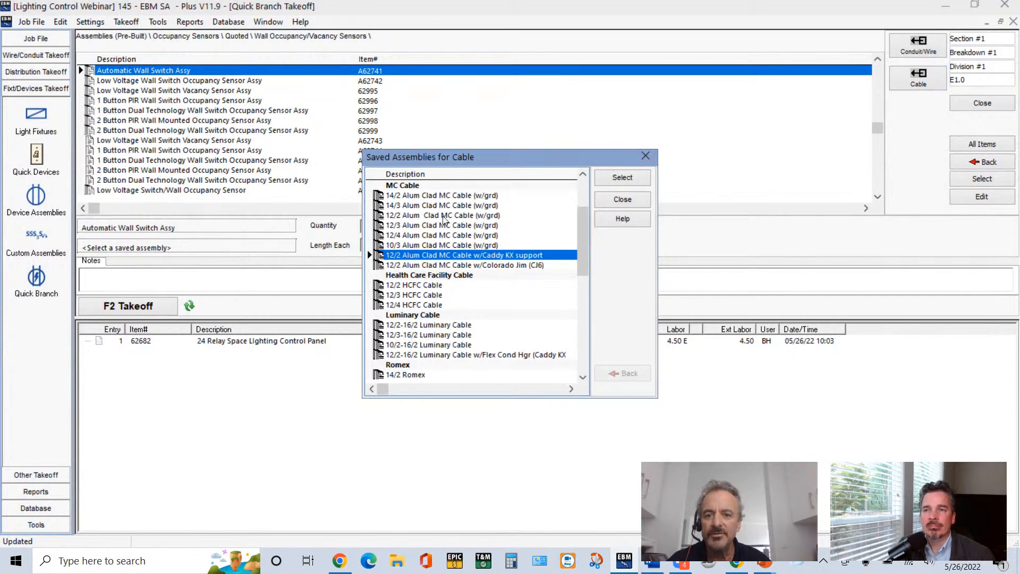
double_click(425, 216)
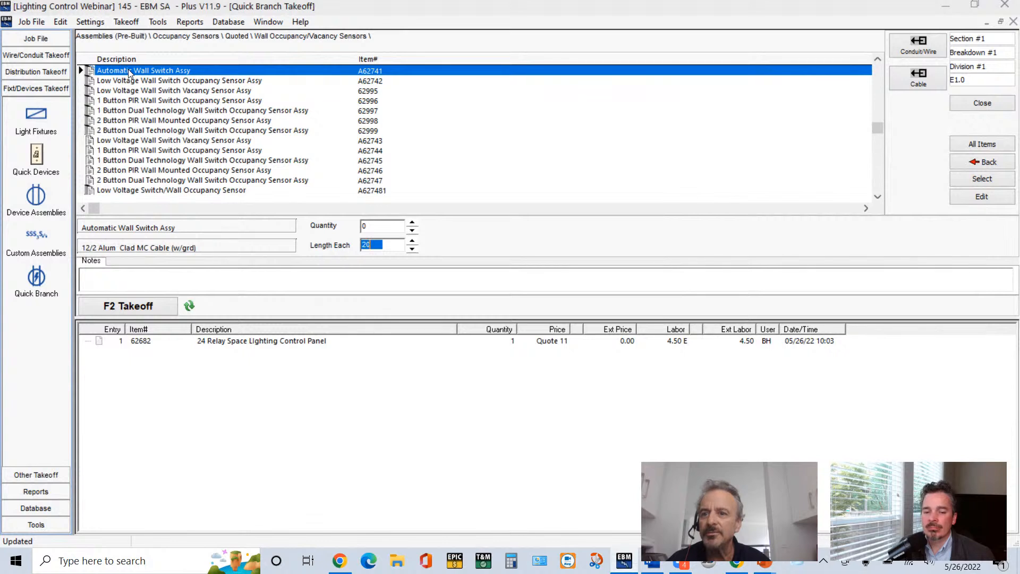
left_click(378, 228)
left_click(378, 227)
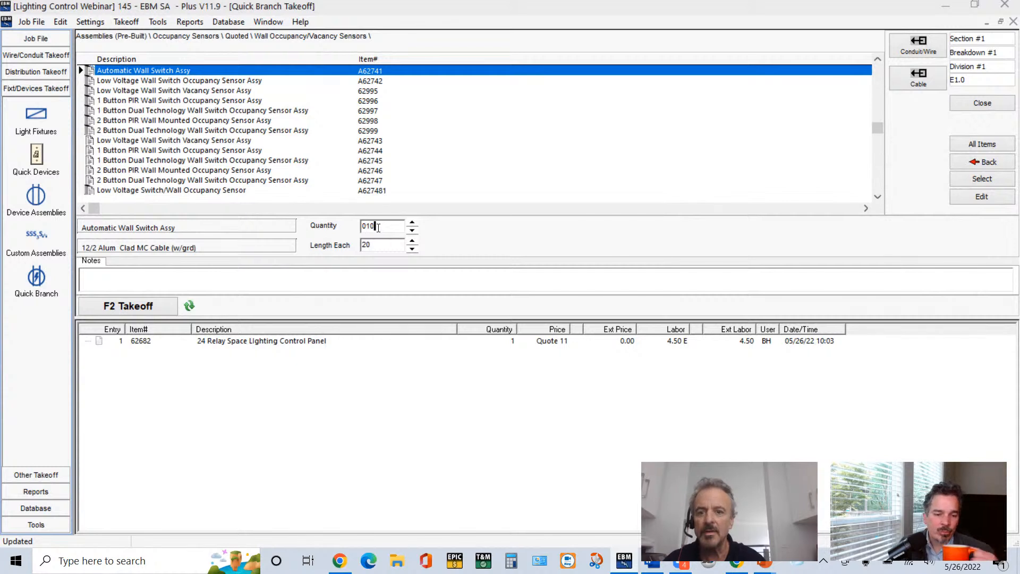
left_click(155, 311)
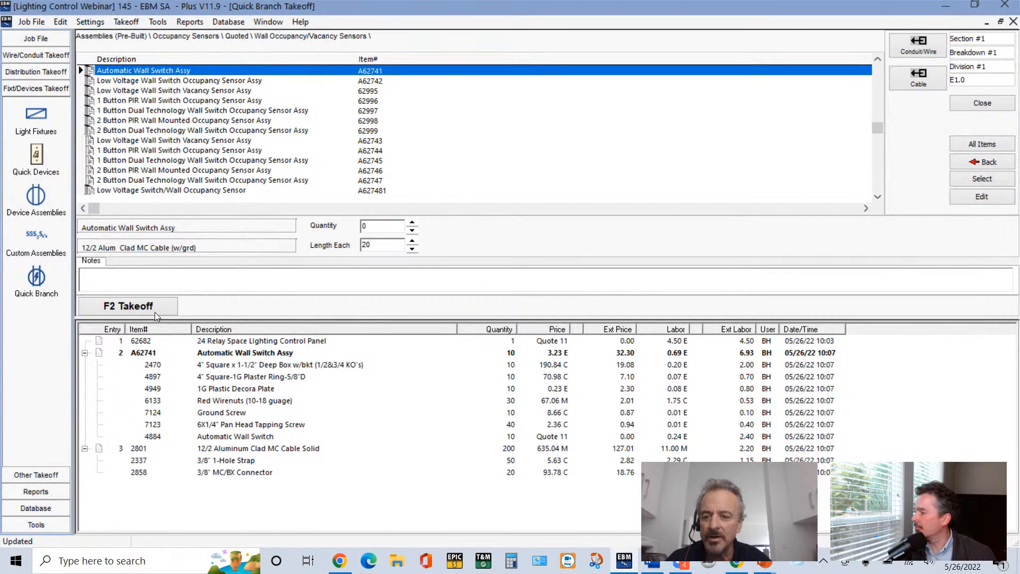
- Check the box and switch components of the wall switch takeoff and bring up the Power Packs slide in PowerPoint
left_click(222, 367)
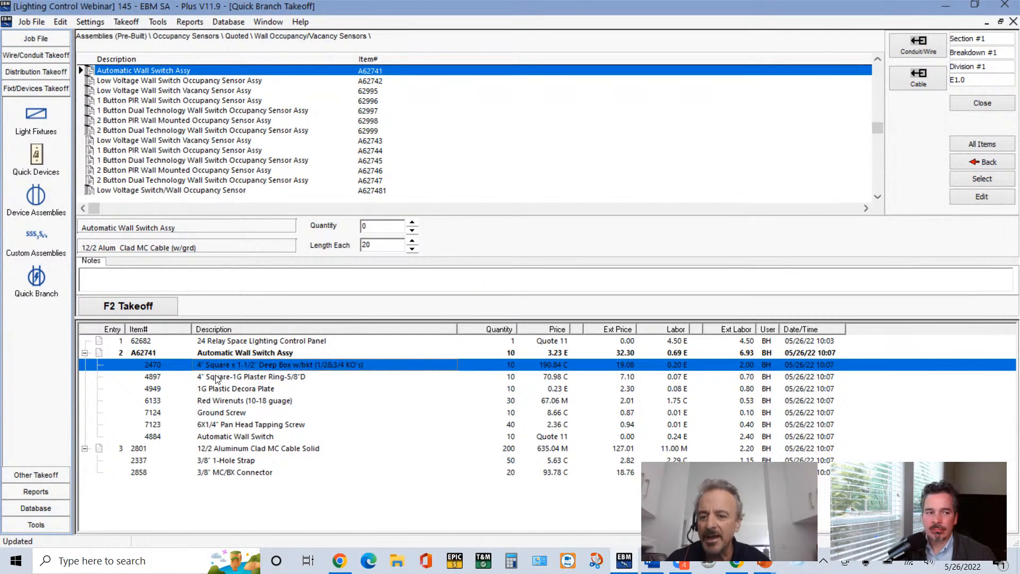
left_click(218, 436)
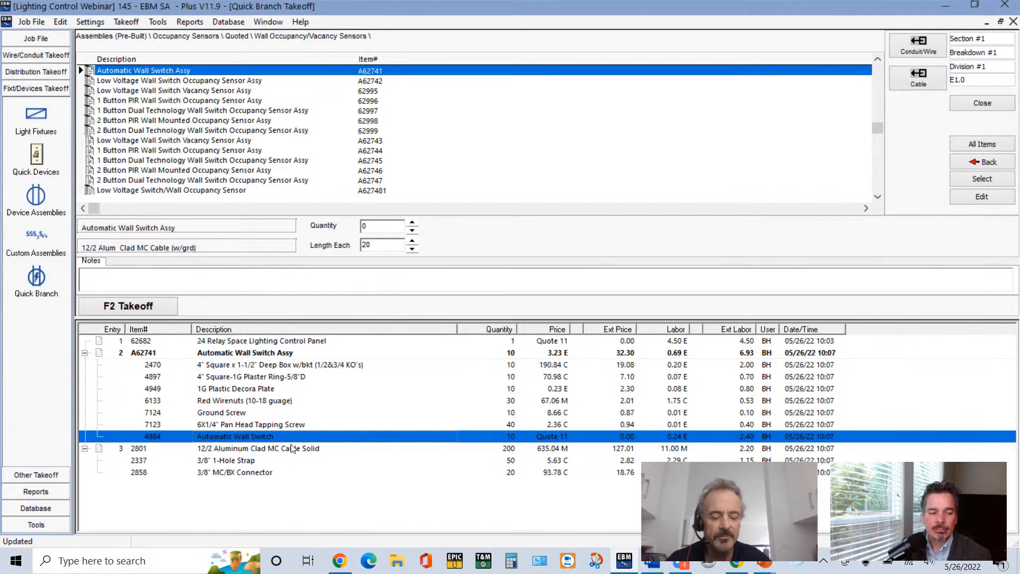
key("alt+Tab")
key("Tab")
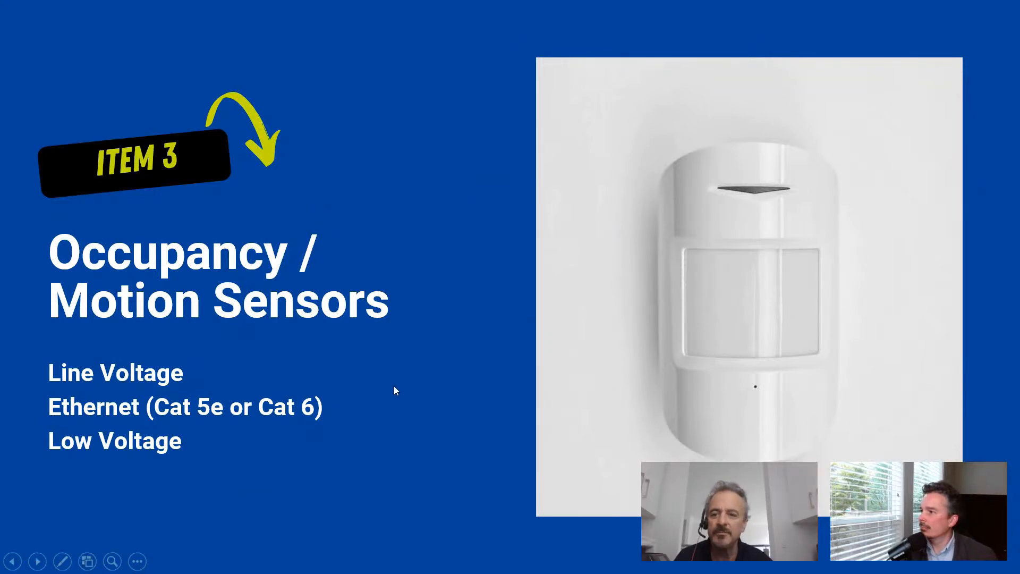
key("Right")
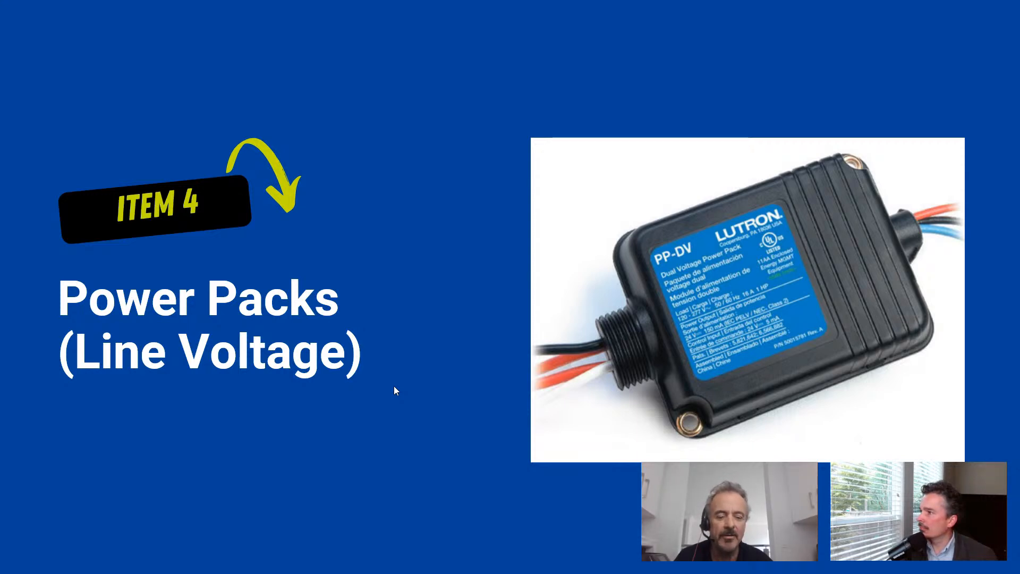
- Switch to the lighting control diagram in Word and examine the power pack wiring and the cable legend
key("alt+Tab")
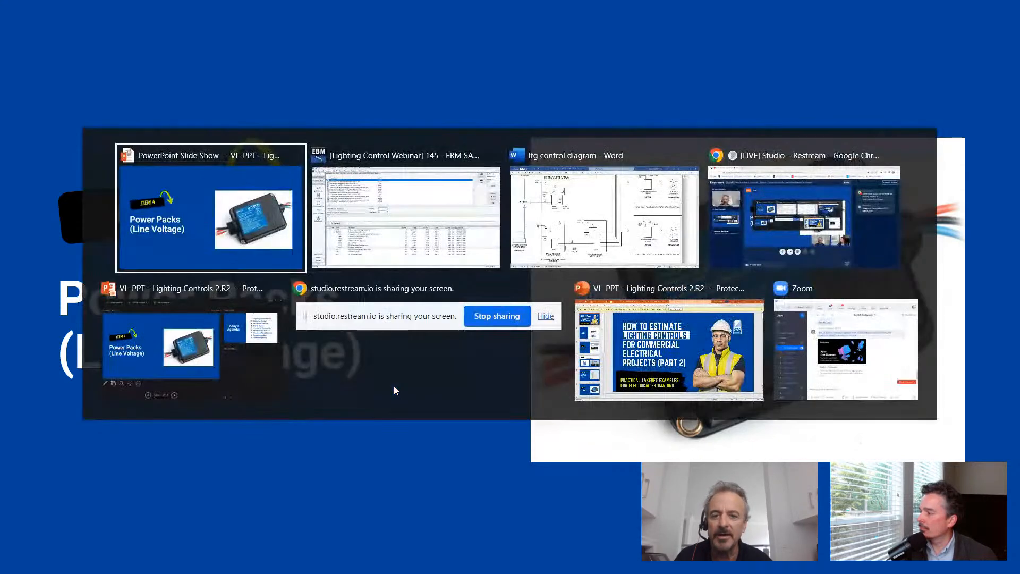
key("alt+Tab")
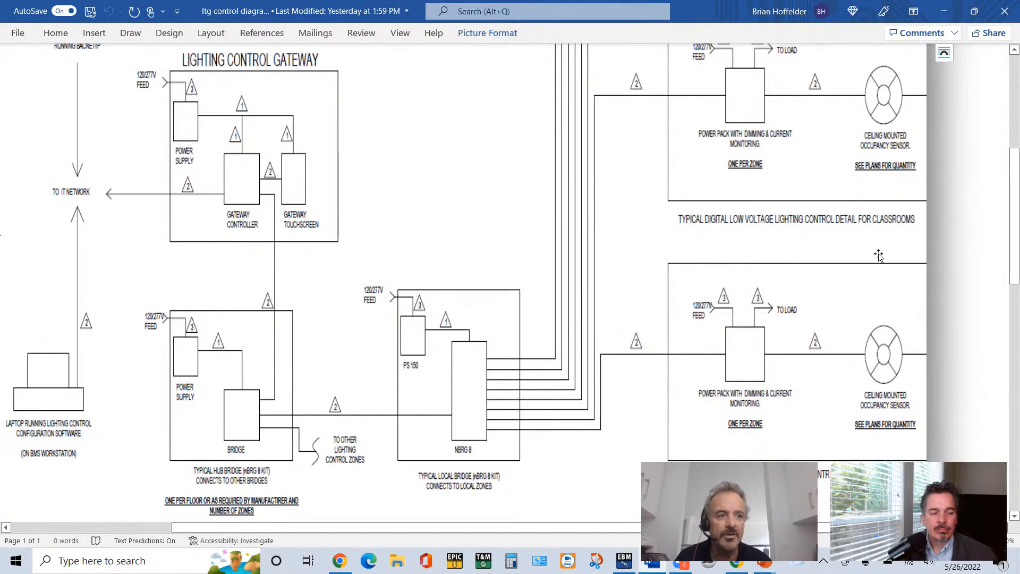
left_click(1014, 50)
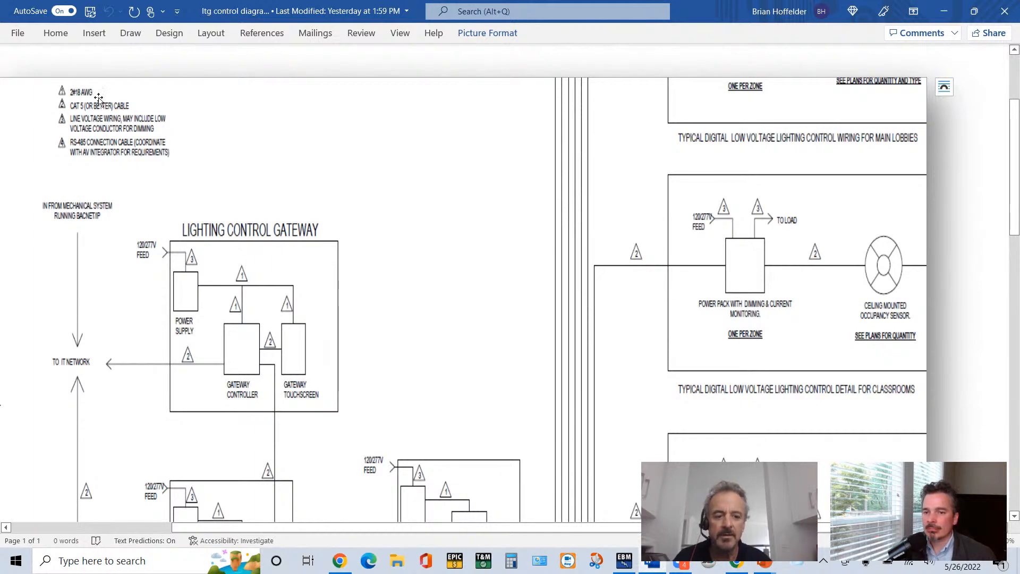
- Switch back to EBM and open the Power Packs/Other group of the quoted occupancy sensor assemblies
key("alt+Tab")
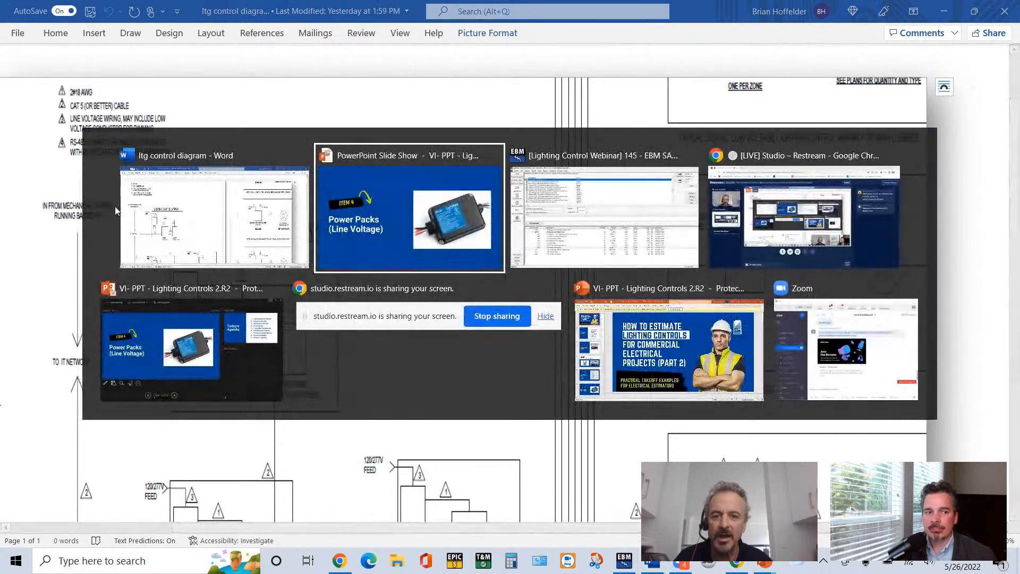
key("alt+Tab")
key("alt+Tab")
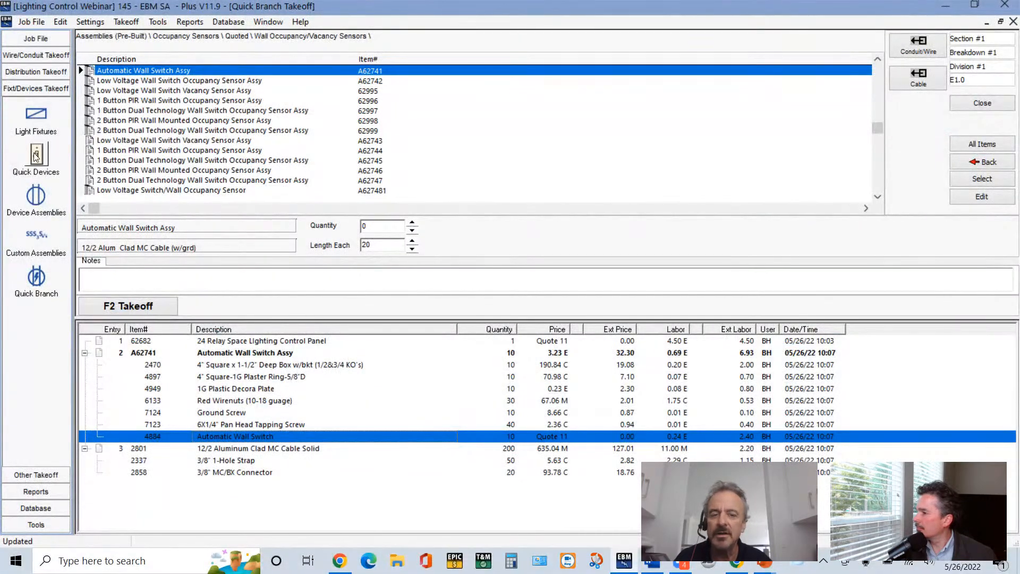
left_click(969, 165)
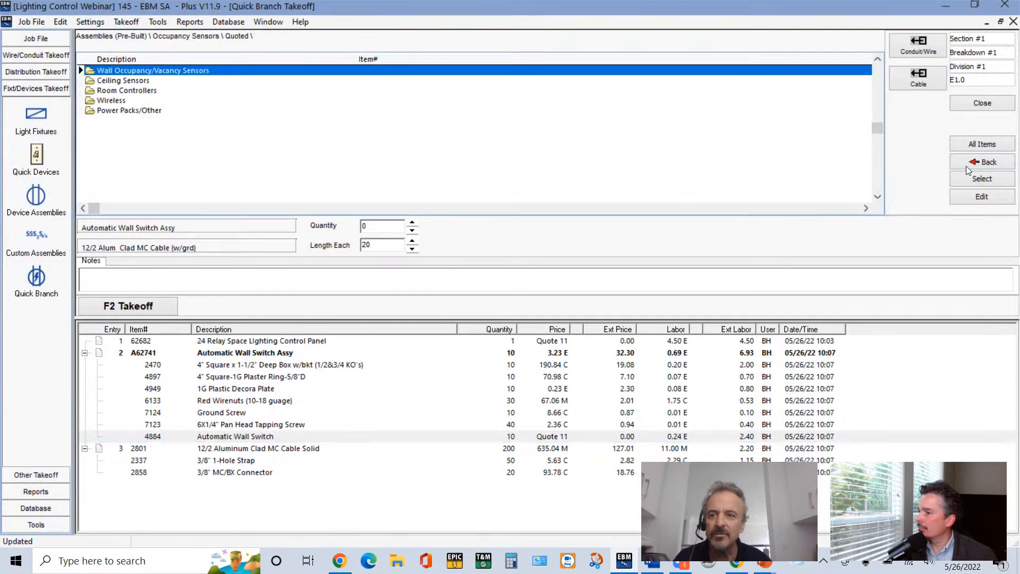
double_click(148, 111)
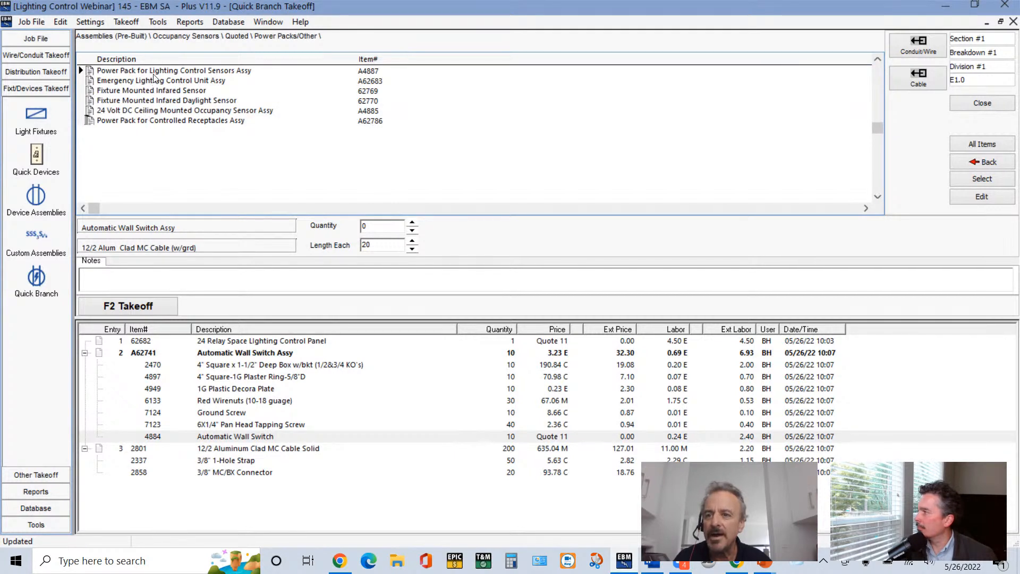
- Take off 10 Power Pack for Lighting Control Sensors assemblies with 12/2 Alum Clad MC Cable (w/grd), length 20 each
left_click(154, 72)
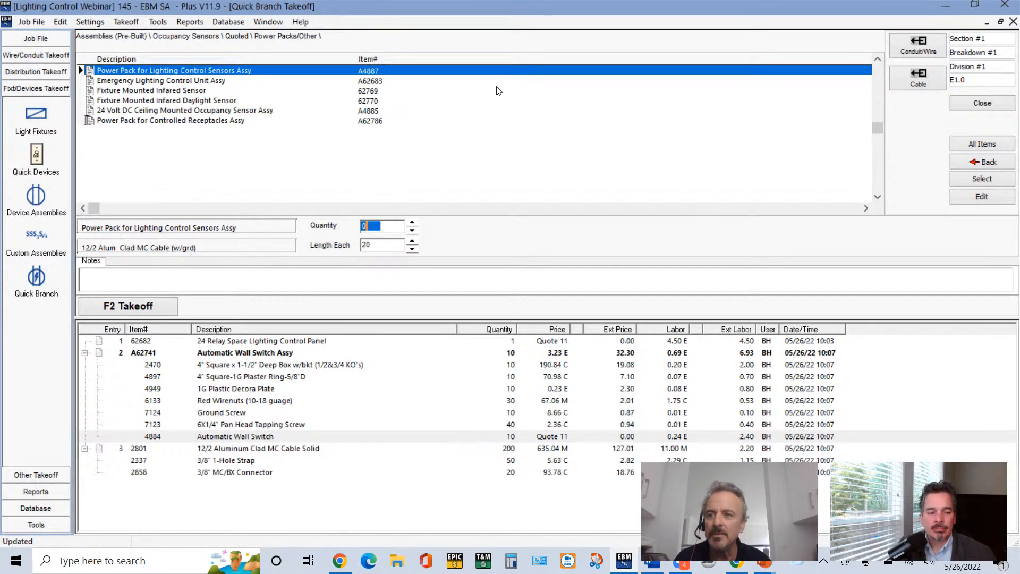
left_click(370, 224)
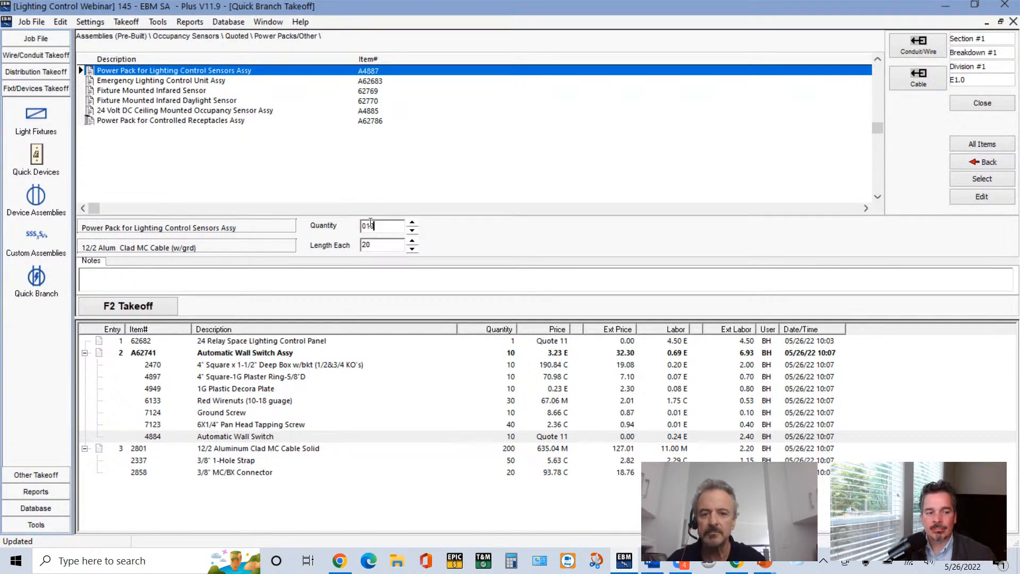
left_click(138, 309)
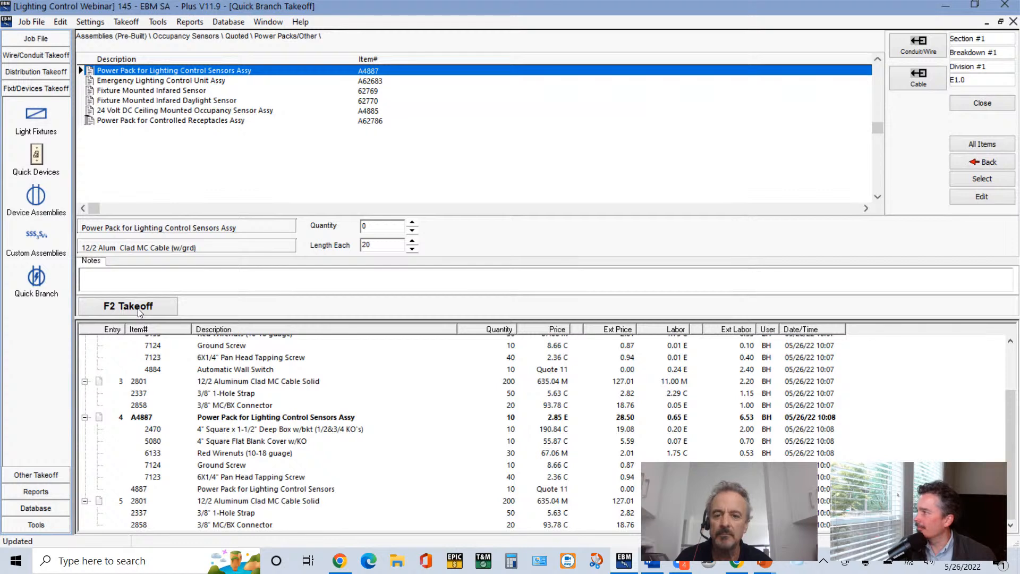
- Switch to the PowerPoint slide show and advance to the Controlled Receptacles (Line Voltage) slide
key("alt+Tab")
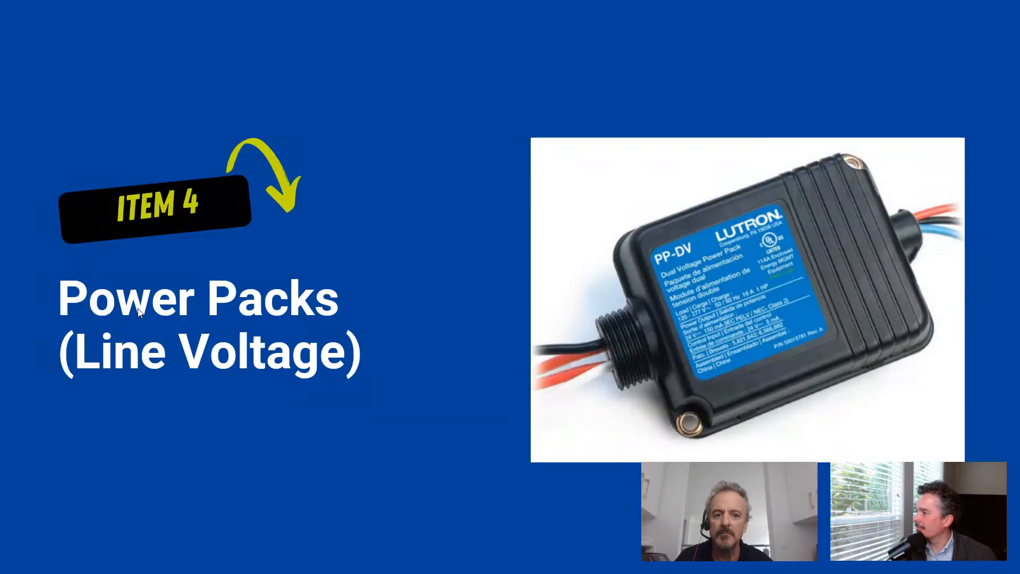
left_click(138, 312)
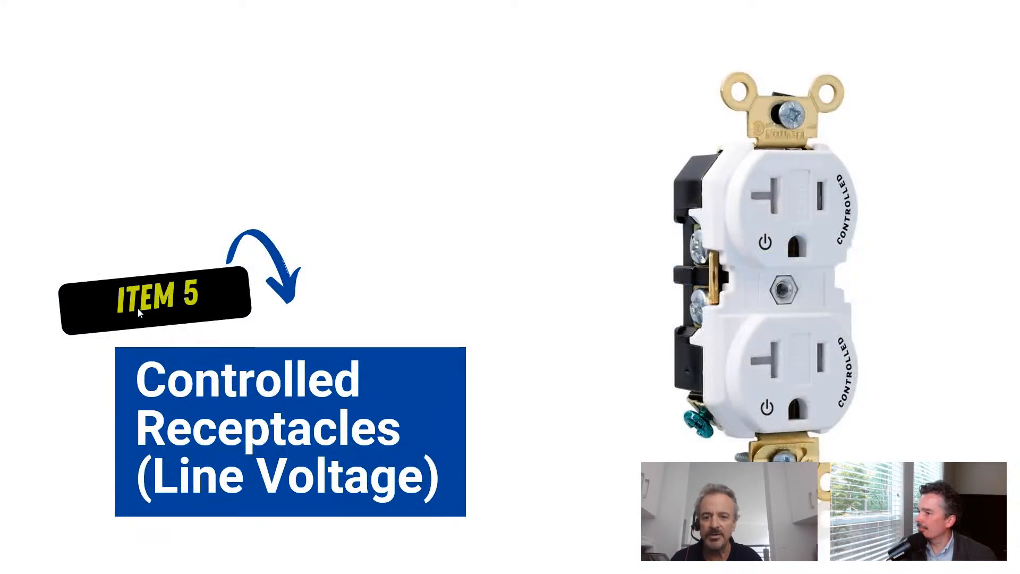
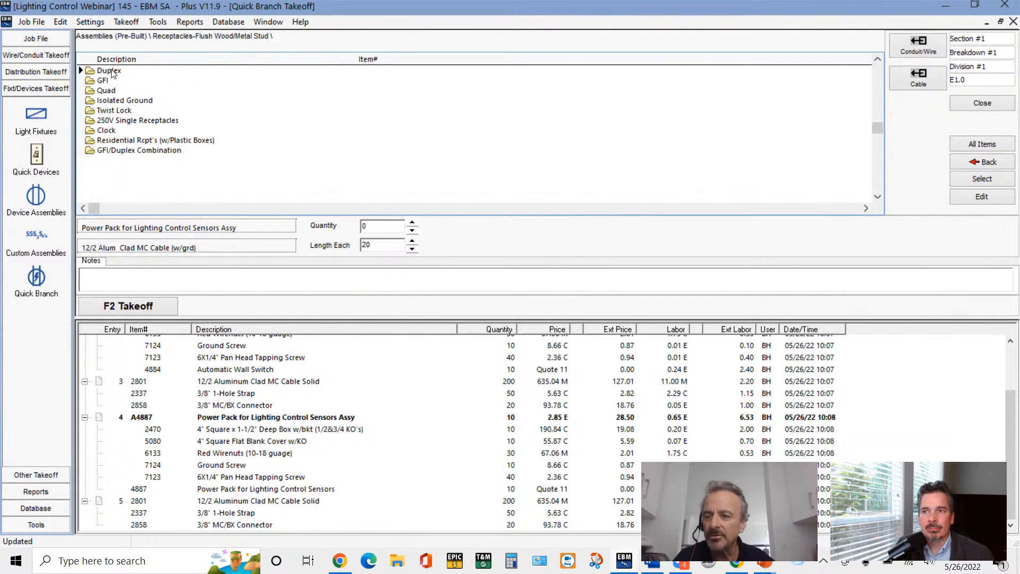
- Choose the 20A/125V Prem Spec Grade Controlled Dup Rcpt Assy from the flush wood/metal stud duplex receptacles
double_click(111, 71)
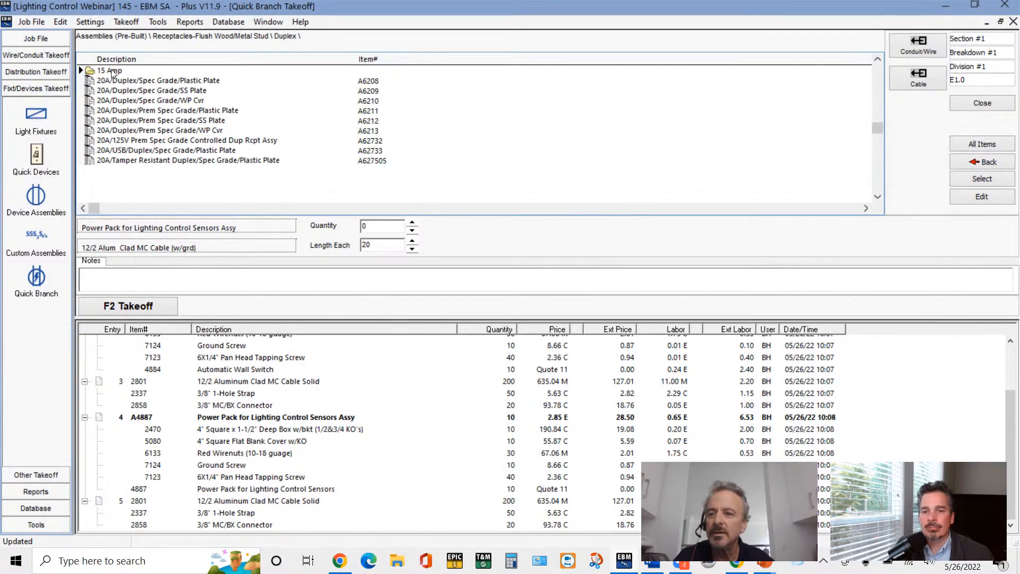
left_click(152, 144)
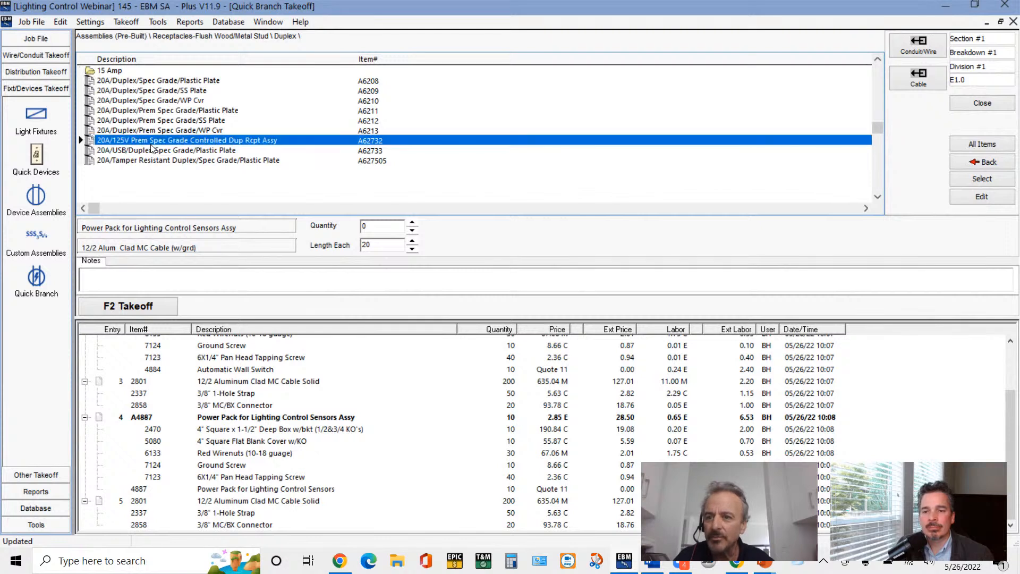
double_click(197, 141)
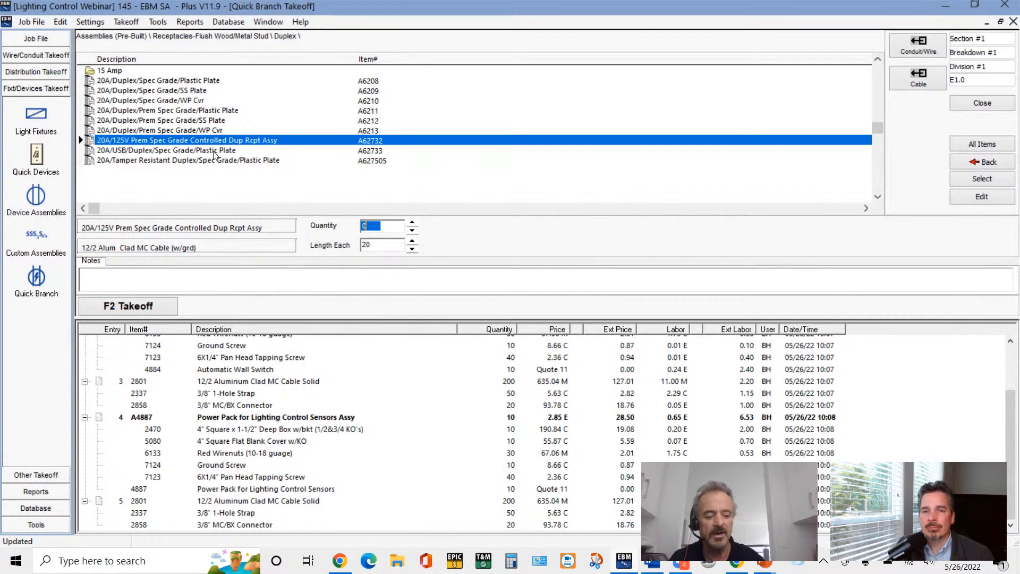
- Take off 20 controlled duplex receptacle assemblies with 12/2 Alum Clad MC Cable (w/grd), length 20 each
type("-1")
key("BackSpace")
key("BackSpace")
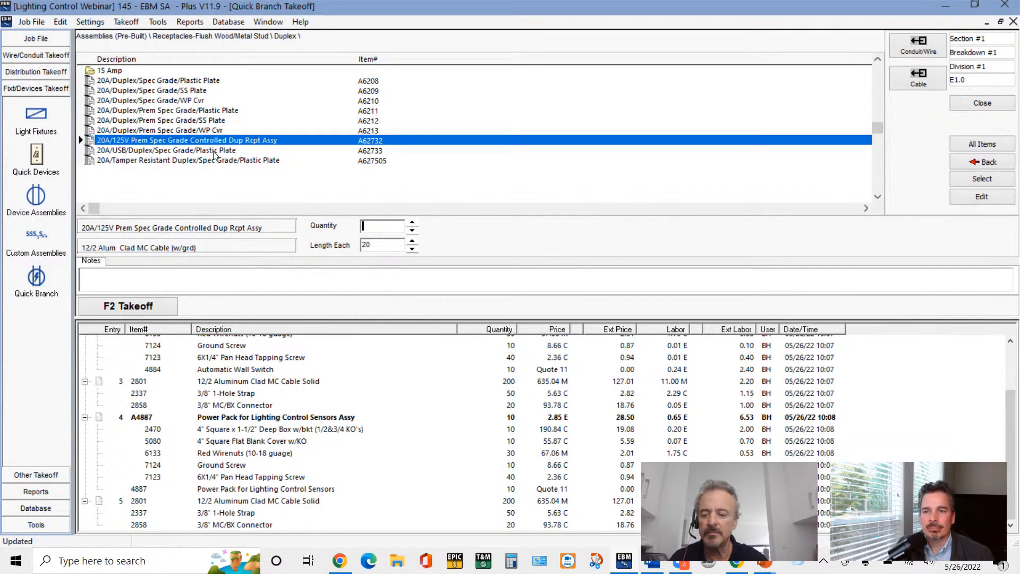
type("20")
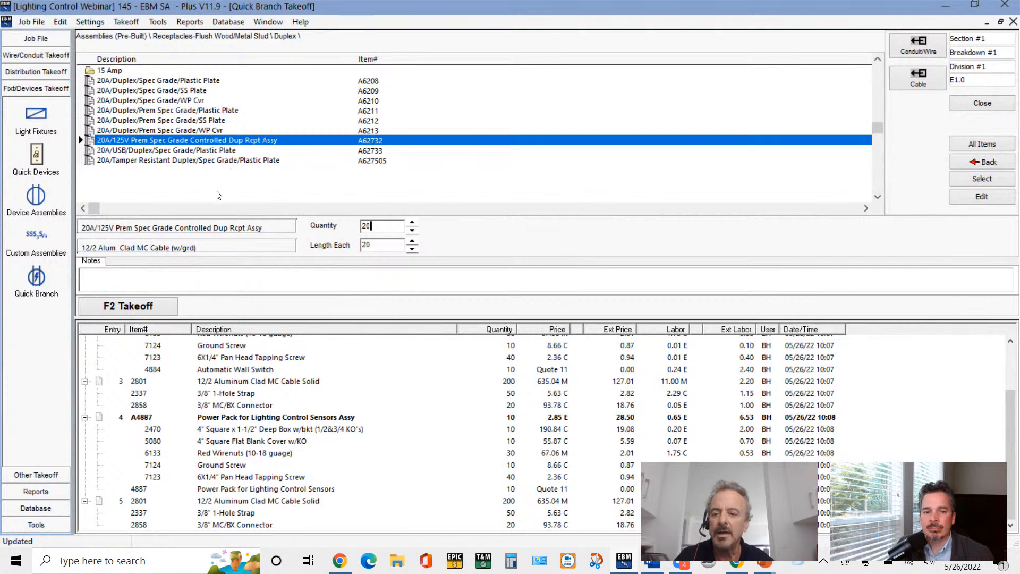
left_click(148, 314)
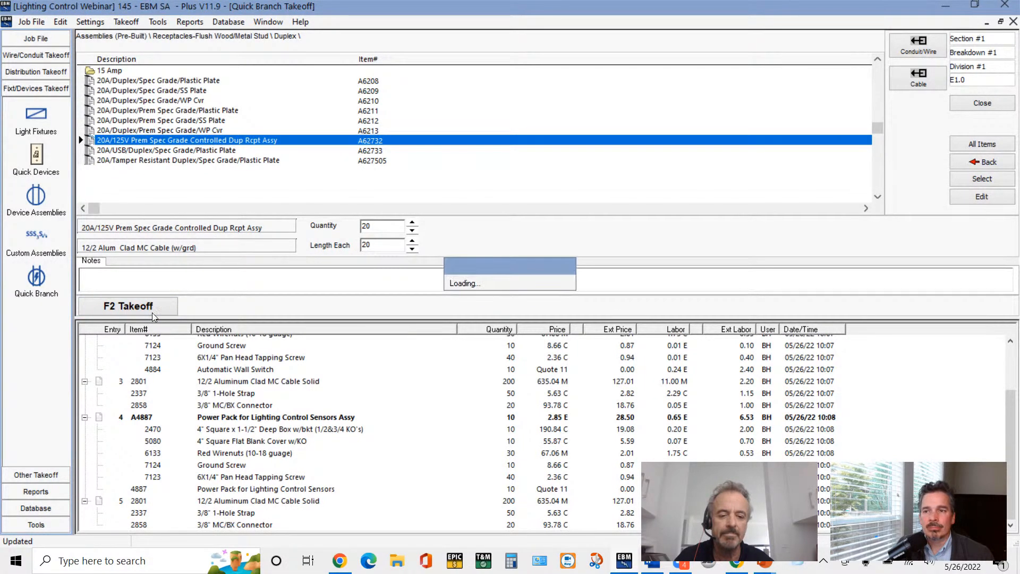
key("F2")
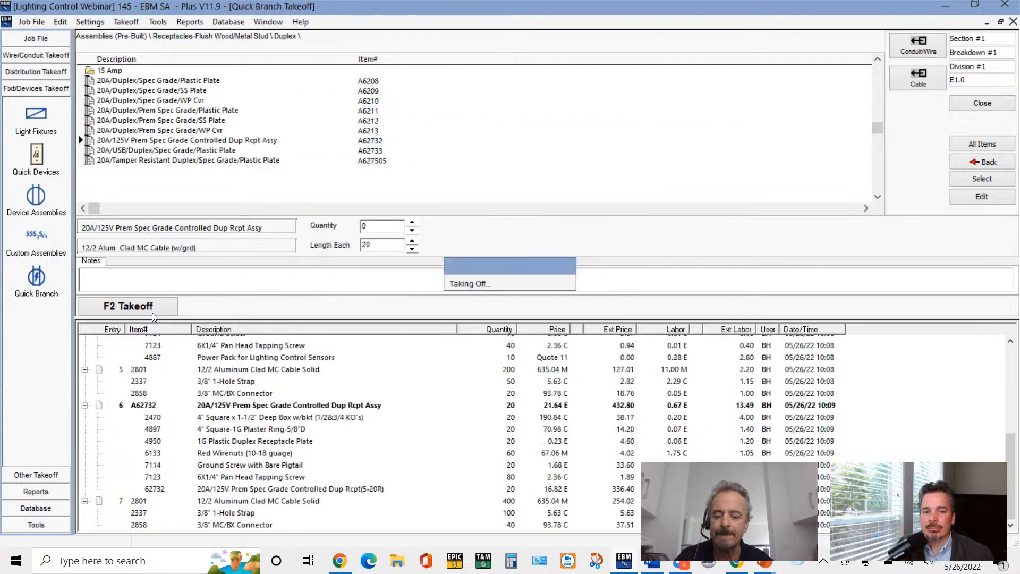
- Switch to the PowerPoint slide show and advance to the LED Dimming Fixtures slide
key("alt+Tab")
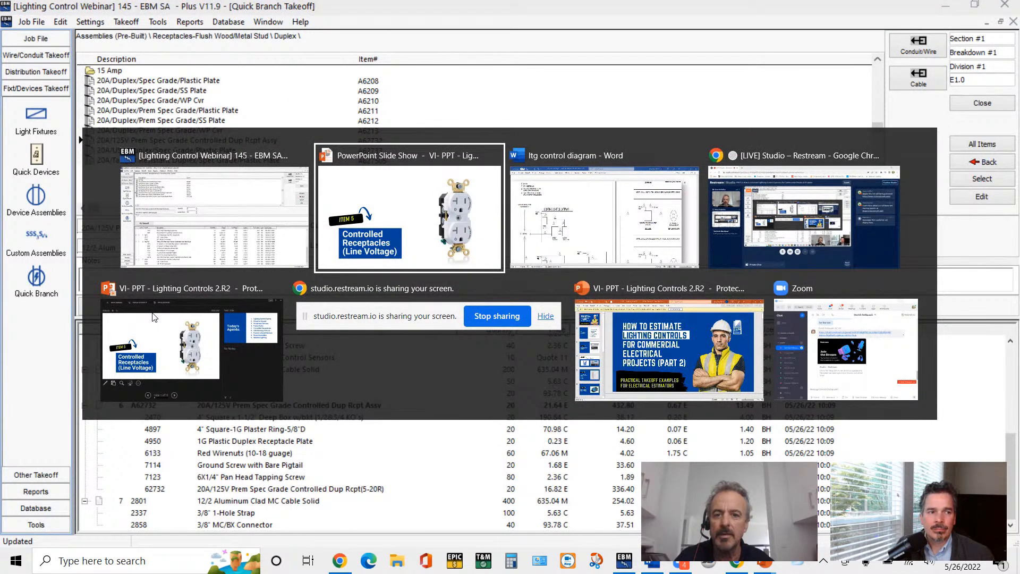
key("Right")
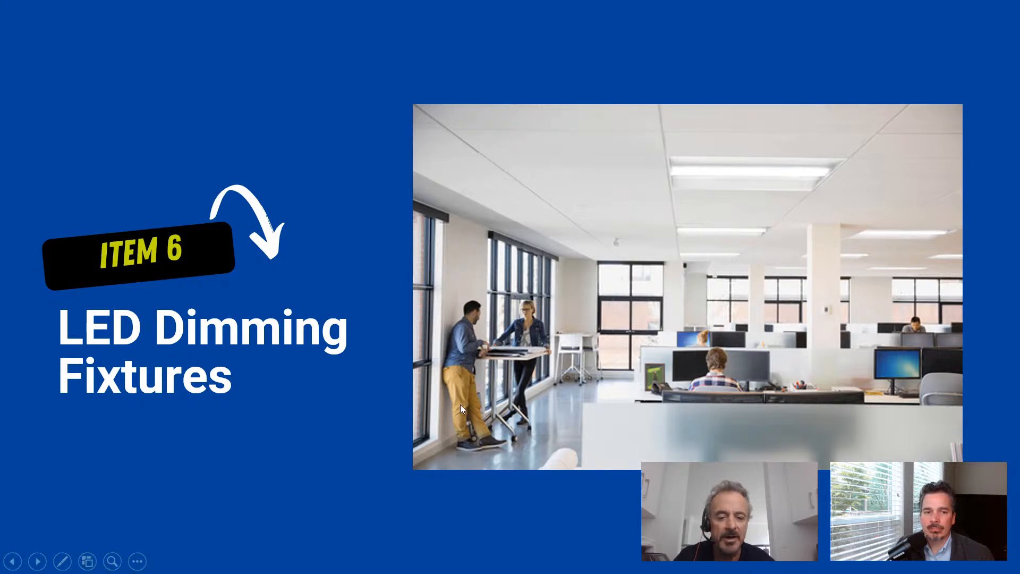
- Switch back to EBM and open the light fixtures takeoff
key("alt+Tab")
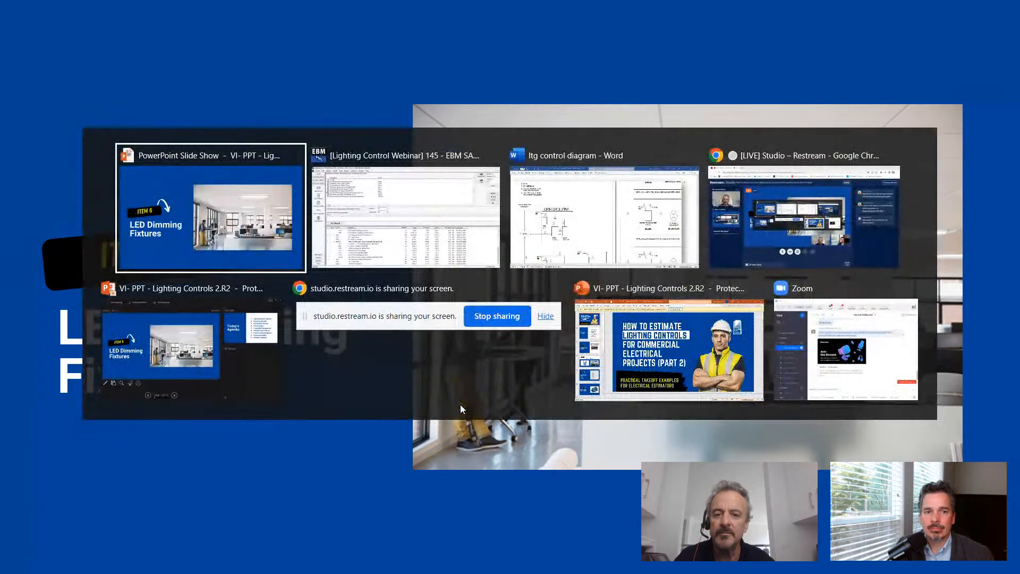
key("alt+Tab")
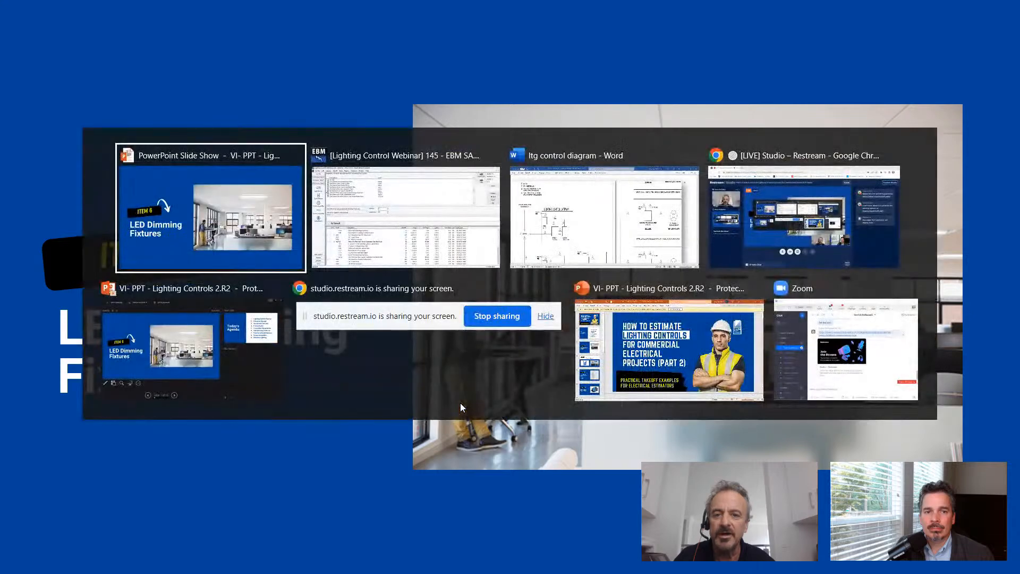
key("alt+Tab")
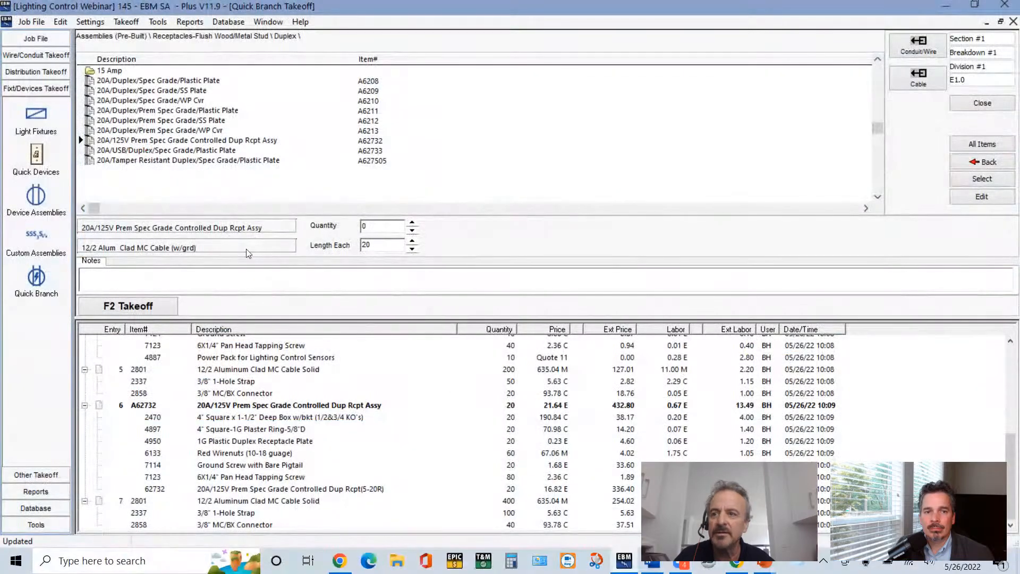
left_click(29, 118)
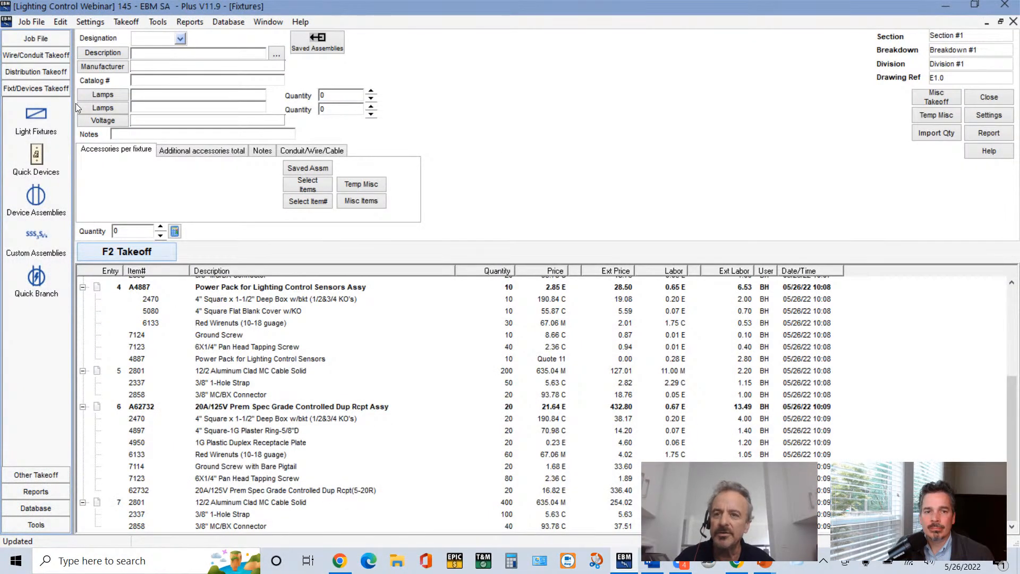
- Designate the fixture as A and load the saved L.E.D. 2'x4' Lay-In fixture assembly
left_click(149, 39)
type("A")
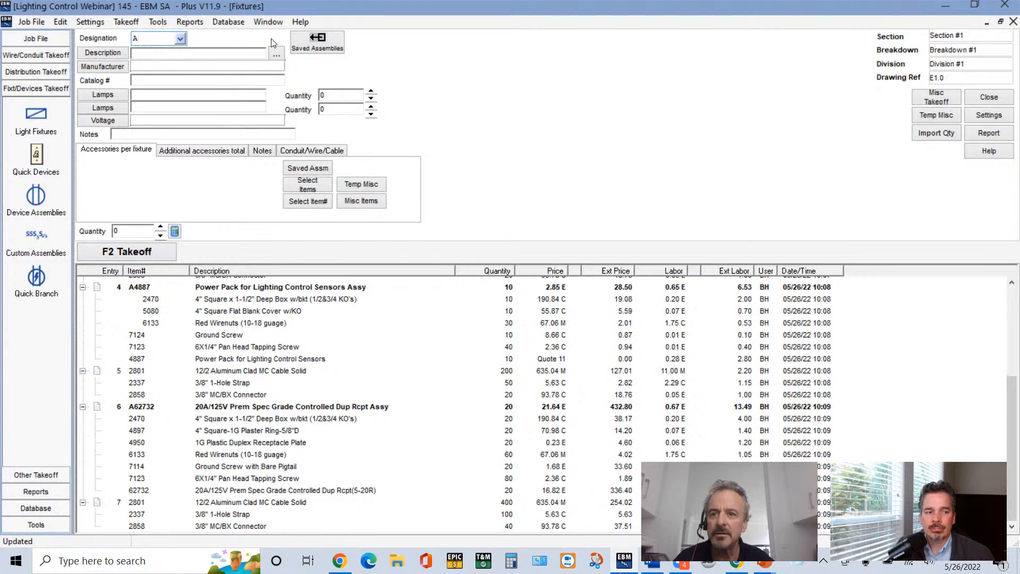
left_click(302, 47)
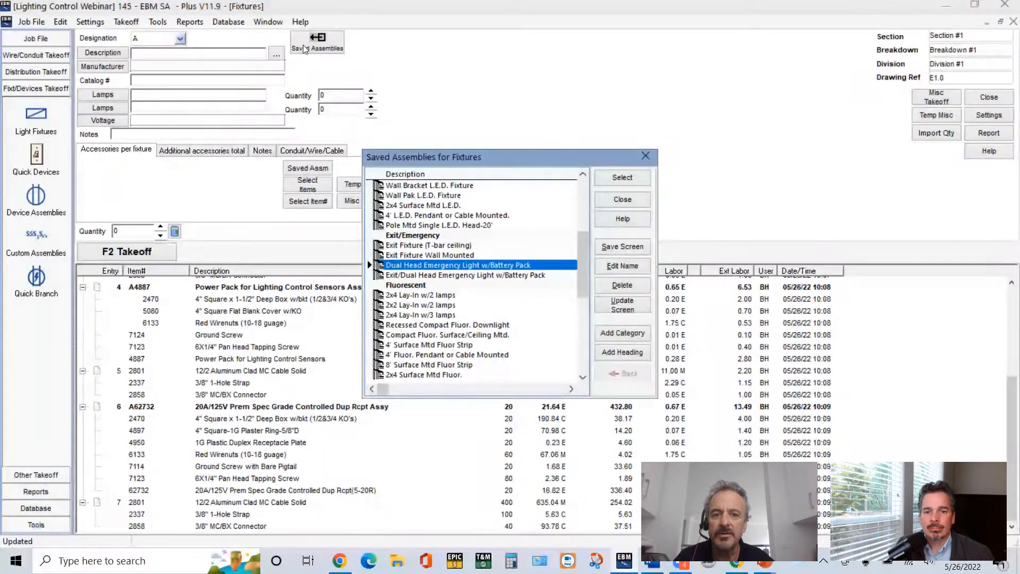
left_click_drag(585, 238, 585, 175)
double_click(405, 196)
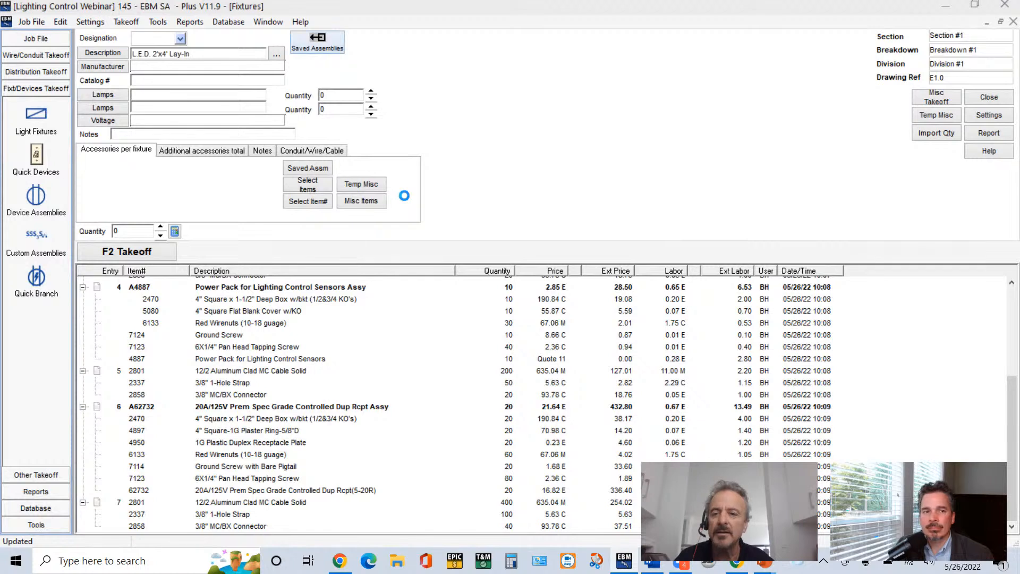
- Add the saved 12/2-16/2 Luminary Cable assembly to fixture A with a length of 20 each
left_click(320, 153)
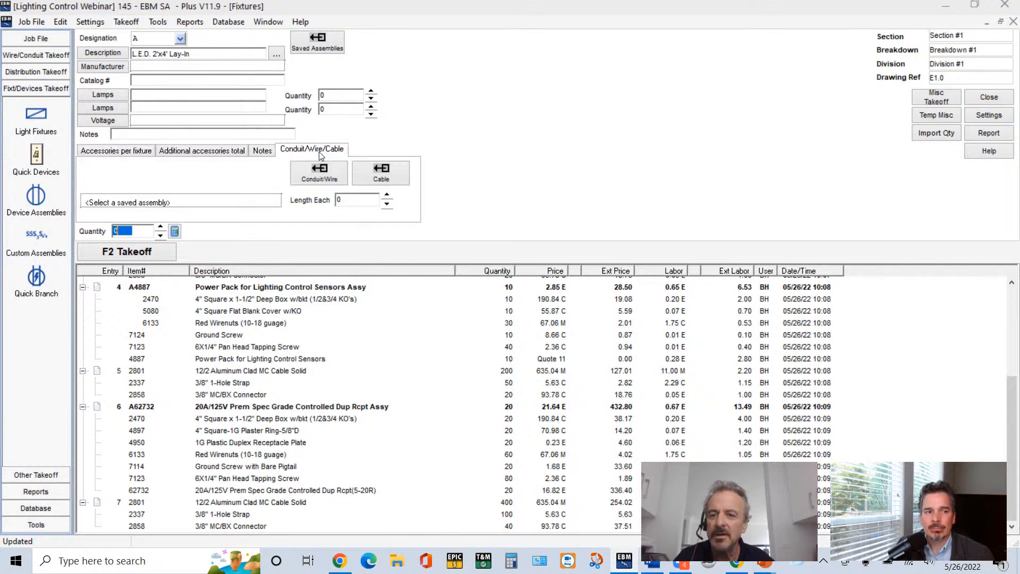
left_click(384, 169)
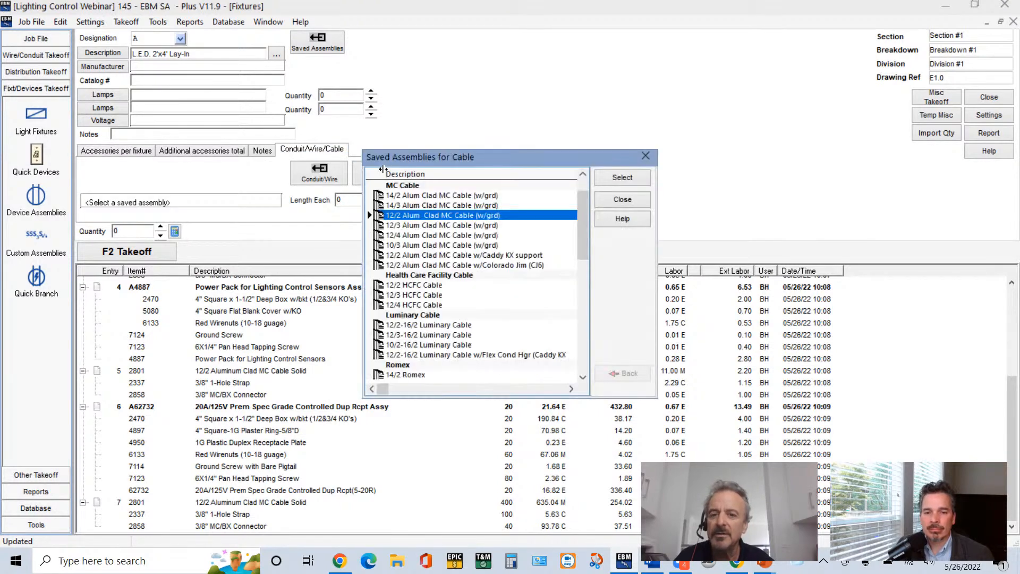
left_click(419, 326)
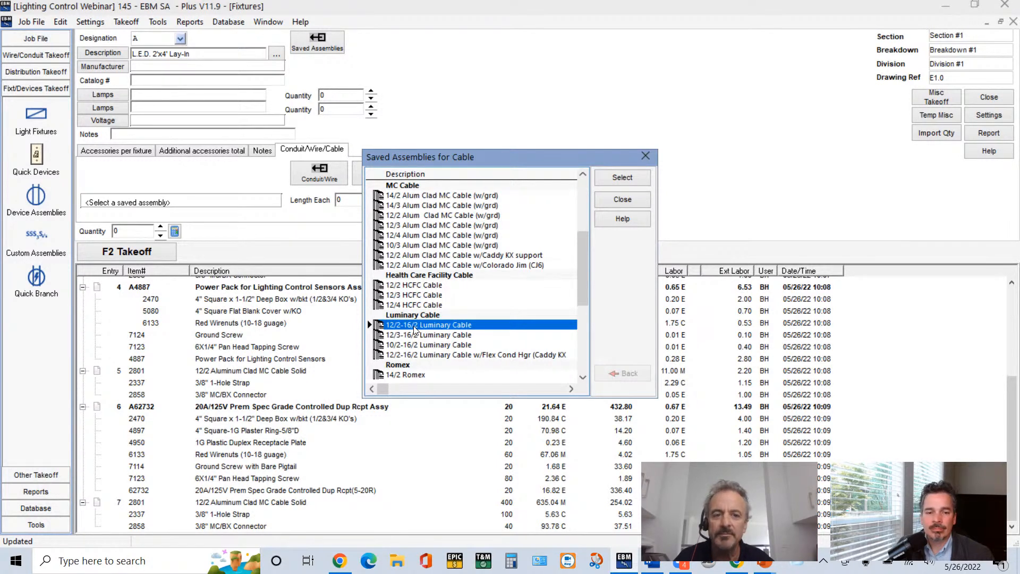
left_click(621, 178)
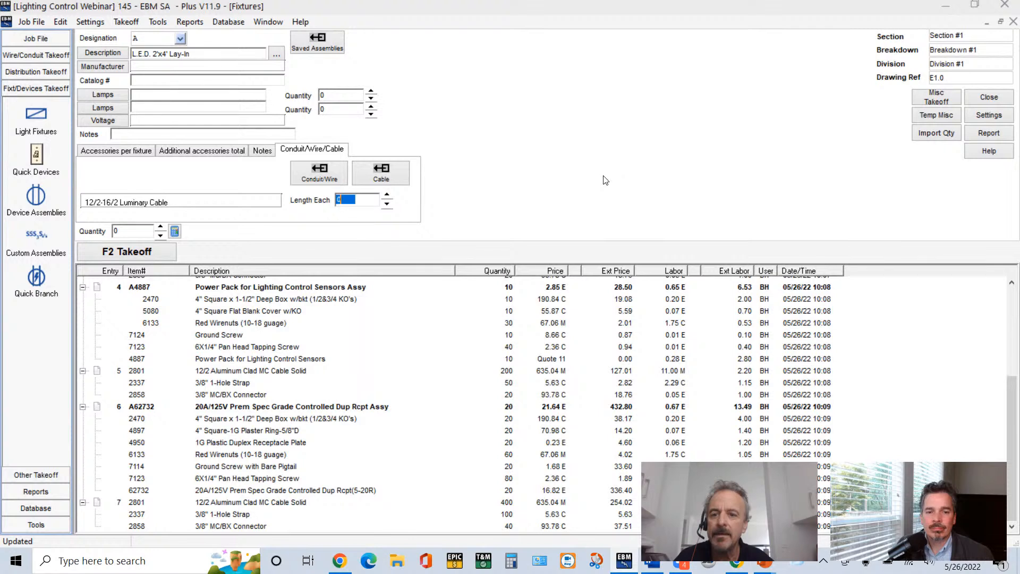
type("2")
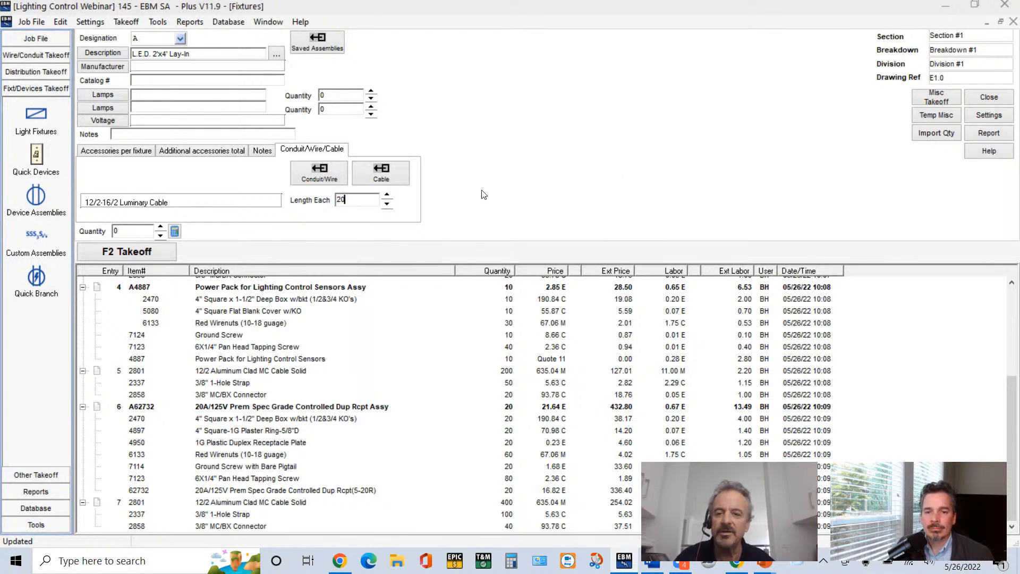
type("0")
- Set the fixture quantity to 20 and take off the L.E.D. 2'x4' Lay-In fixtures with their cable
double_click(144, 231)
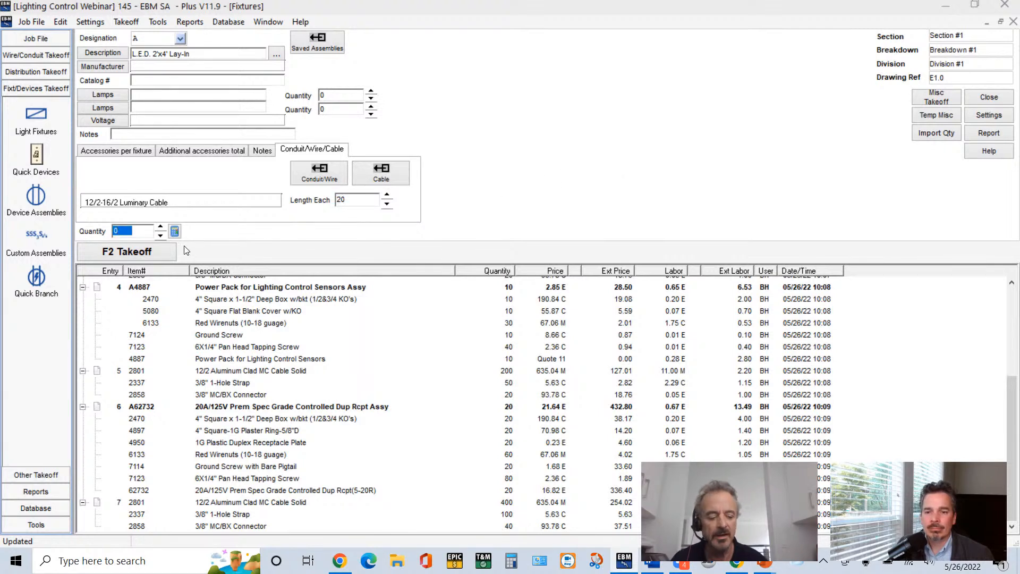
type("1")
key("BackSpace")
key("BackSpace")
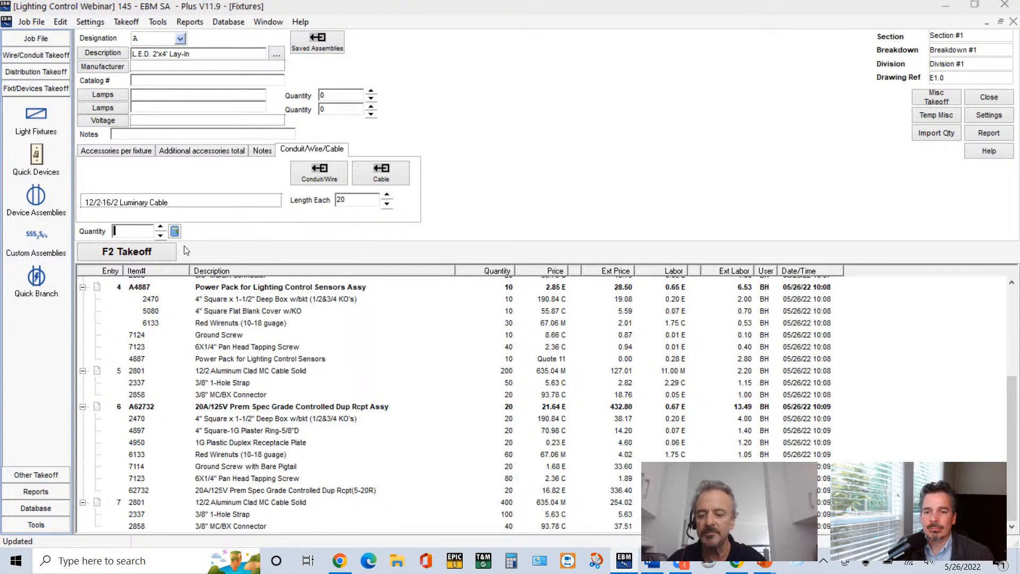
type("20")
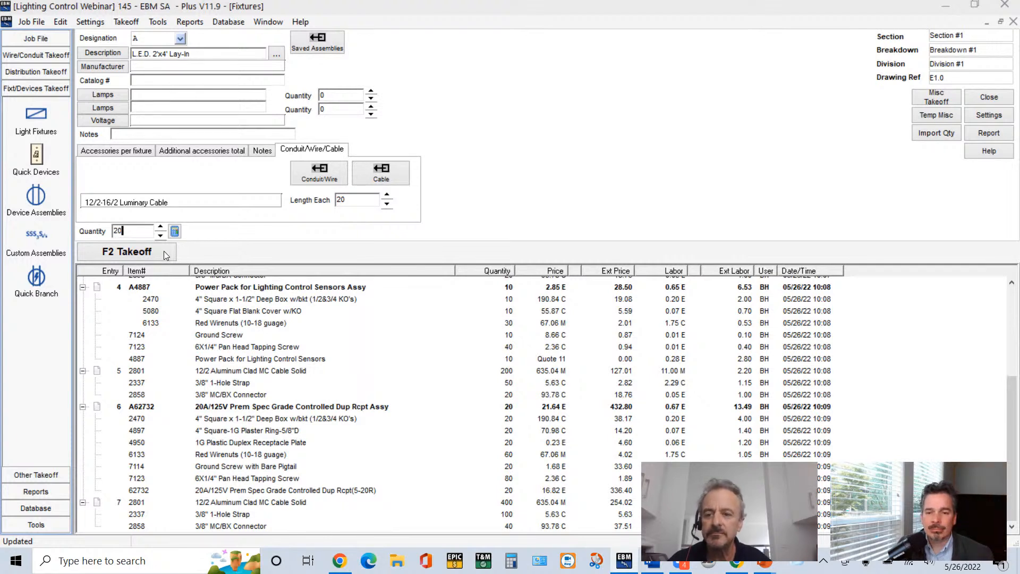
left_click(164, 252)
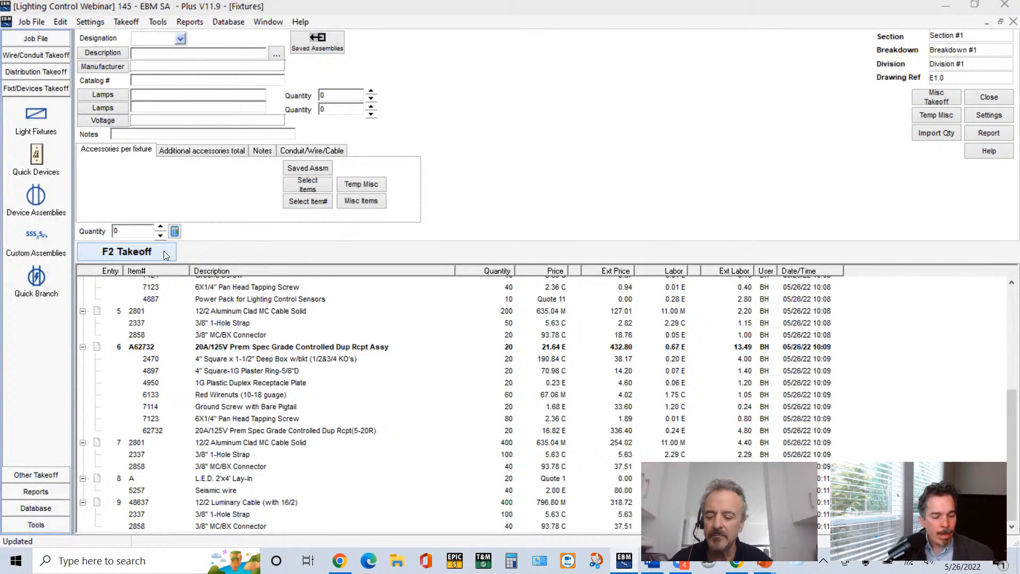
- Switch to the PowerPoint slide show and advance to the PIR Sensor (Passive Infrared) slide
key("alt+Tab")
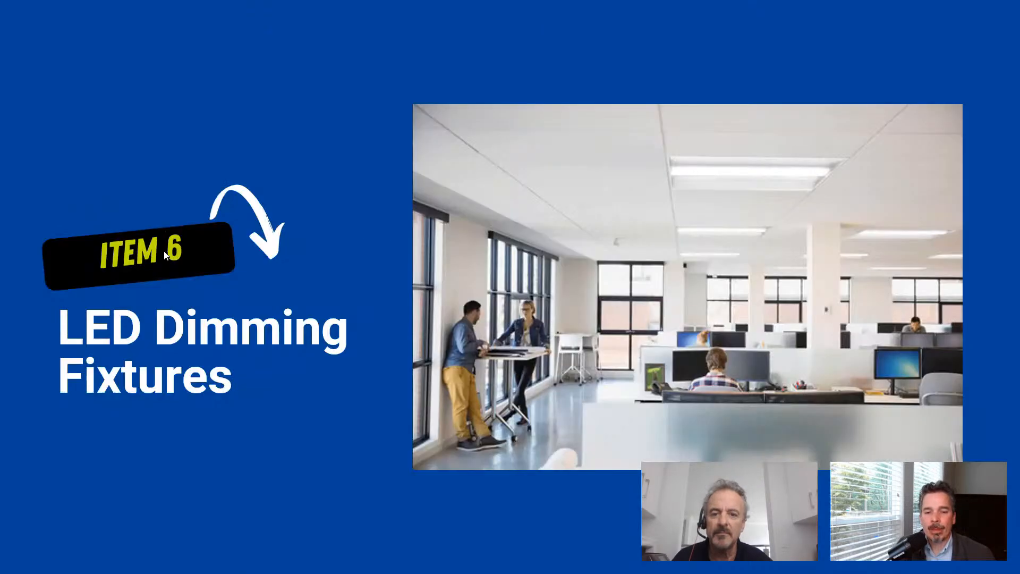
key("Right")
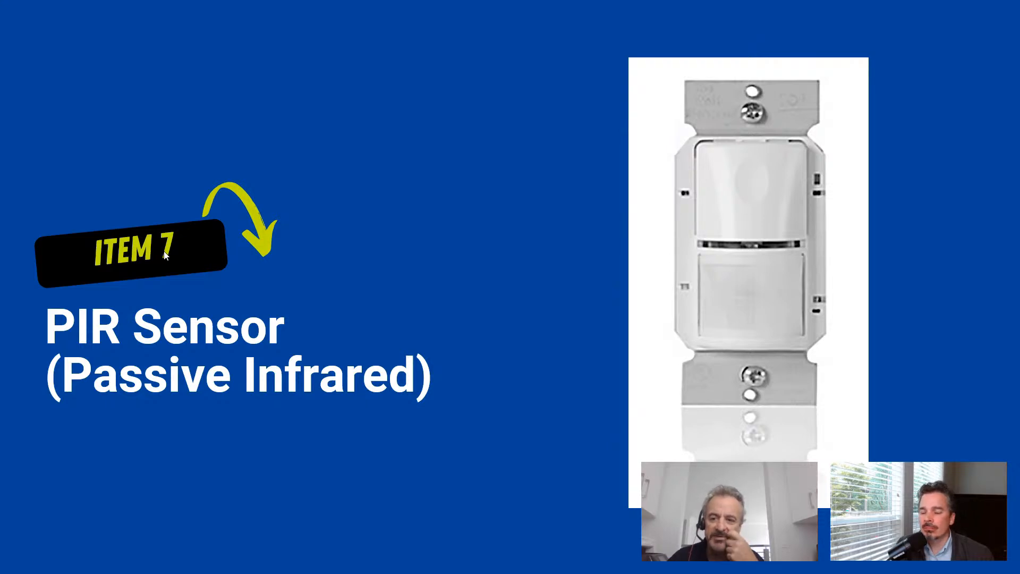
- Switch to the lighting control diagram in Word and examine the wiring legend, gateway, bridges and their connections to the local zones
key("alt+Tab")
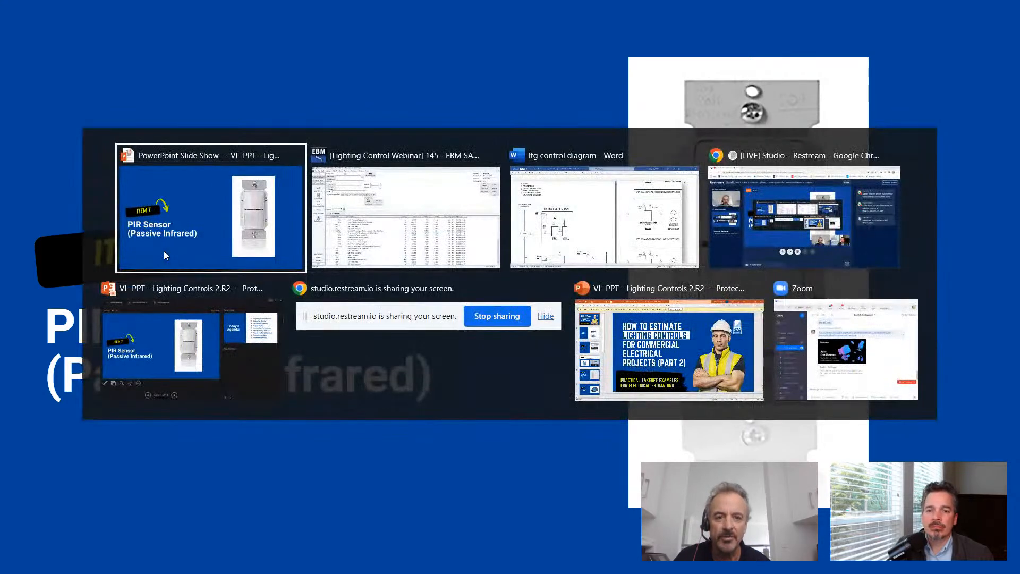
key("alt+Tab")
key("alt+Tab")
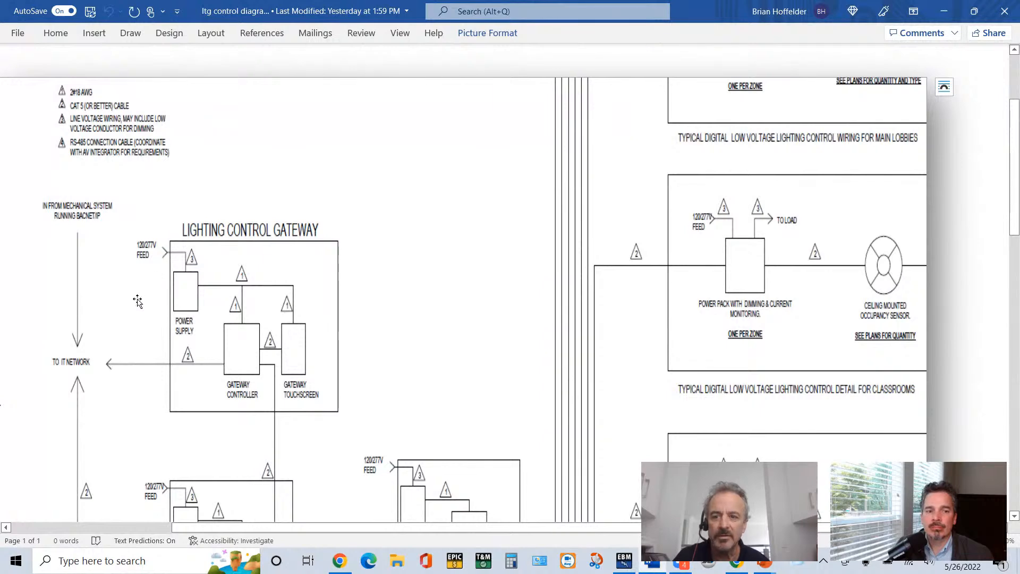
scroll(428, 359, "down", 3)
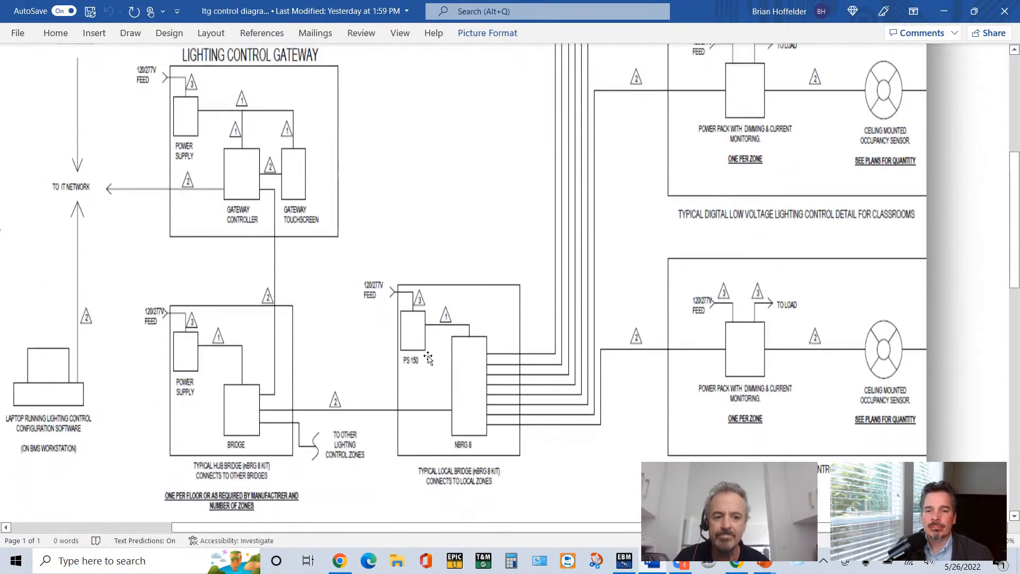
scroll(429, 360, "down", 1)
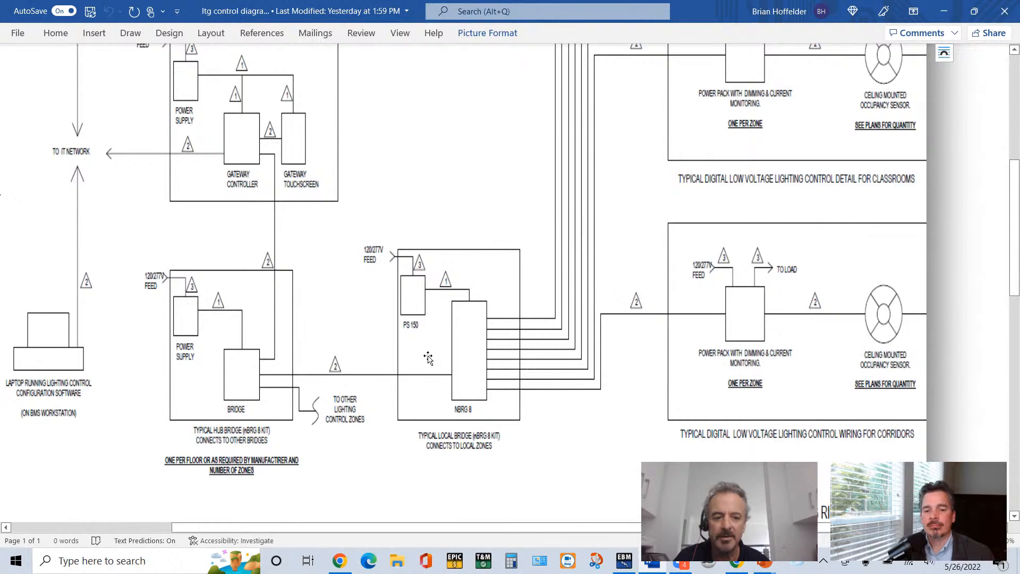
scroll(429, 359, "down", 2)
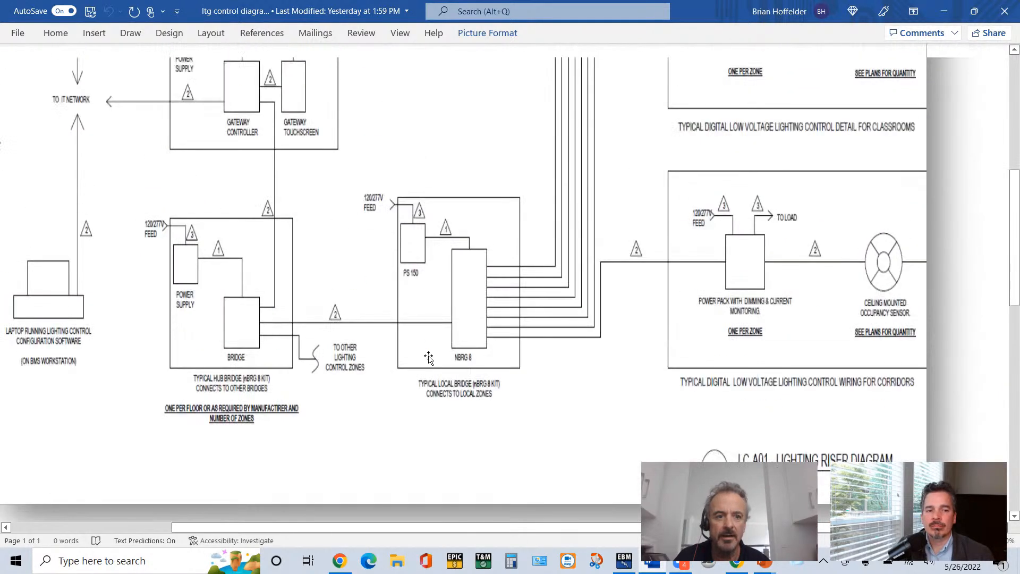
scroll(428, 359, "up", 3)
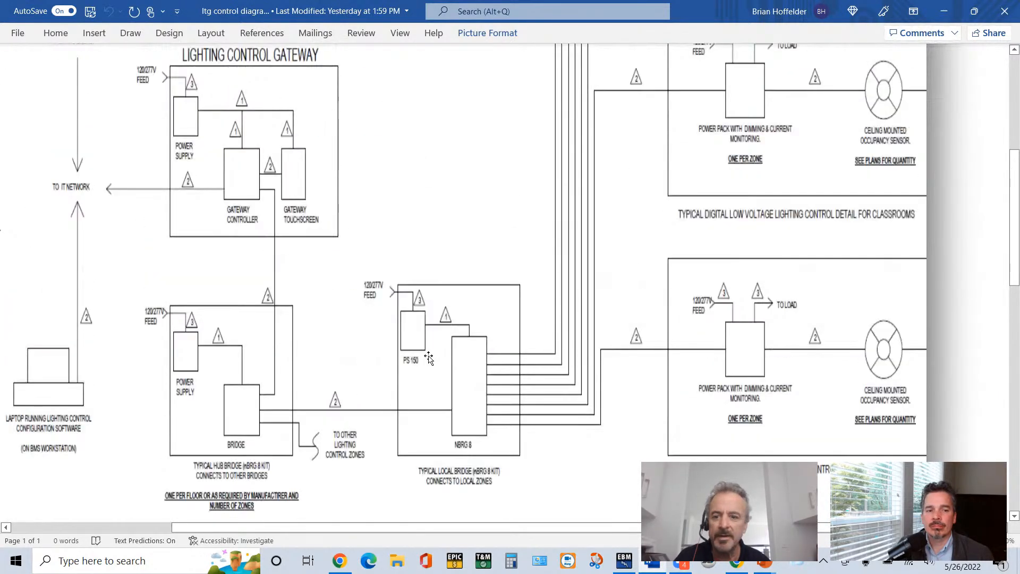
scroll(429, 359, "up", 1)
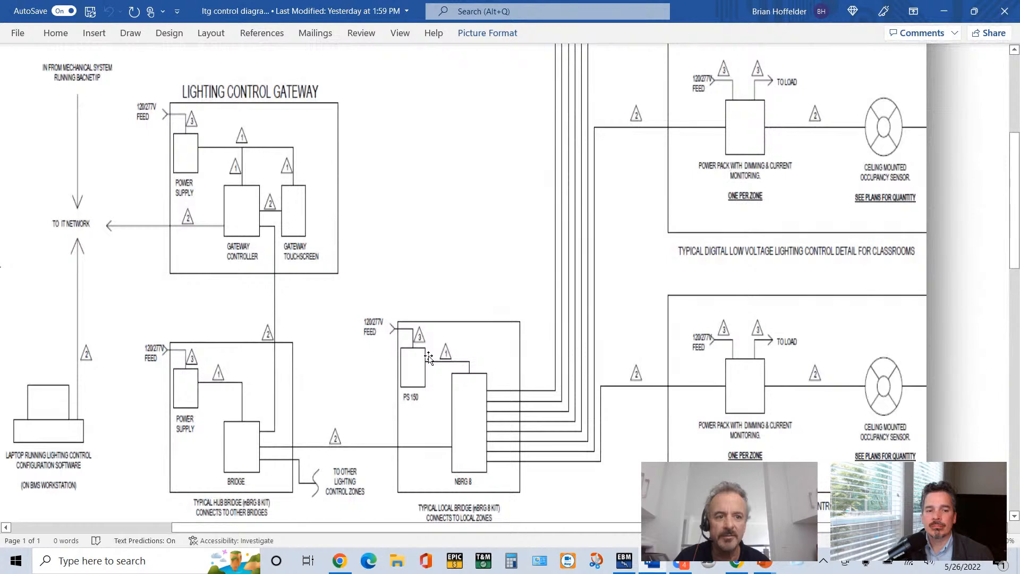
scroll(428, 359, "up", 8)
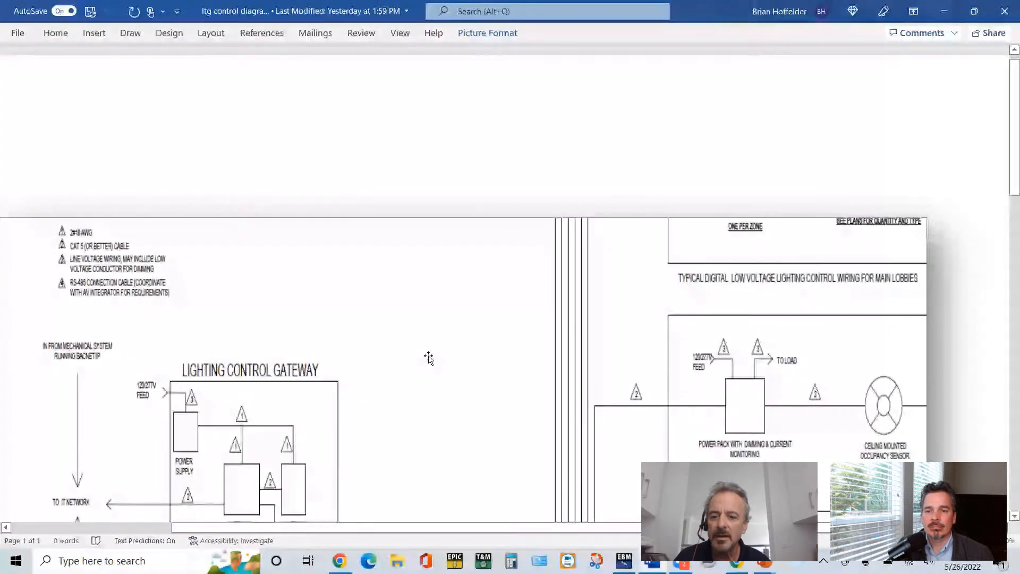
scroll(428, 360, "down", 8)
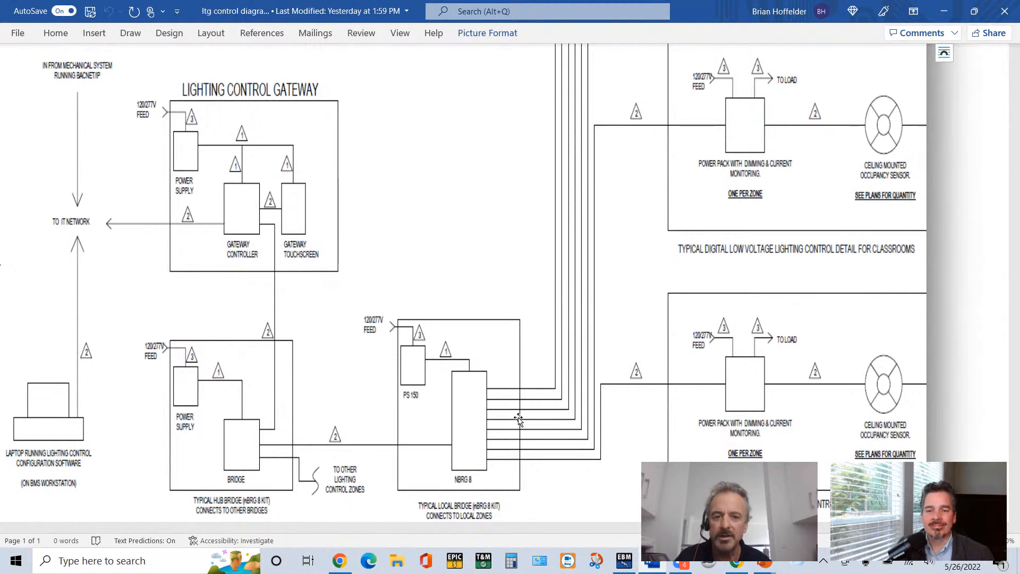
- Switch back to EBM and open the quoted Wall Occupancy/Vacancy Sensors assemblies in the Quick Branch takeoff
key("alt+Tab")
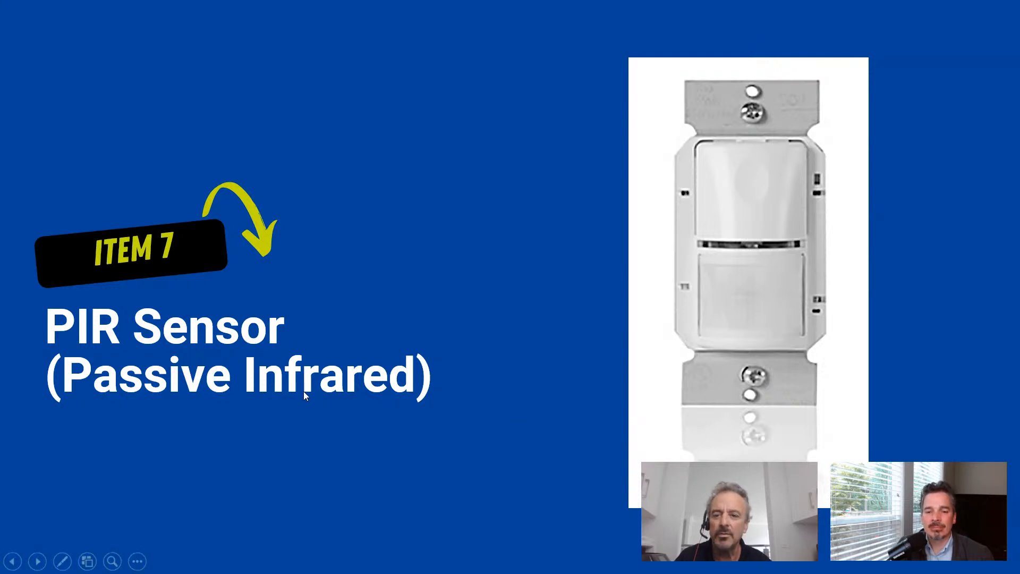
key("alt+Tab")
key("alt+Tab")
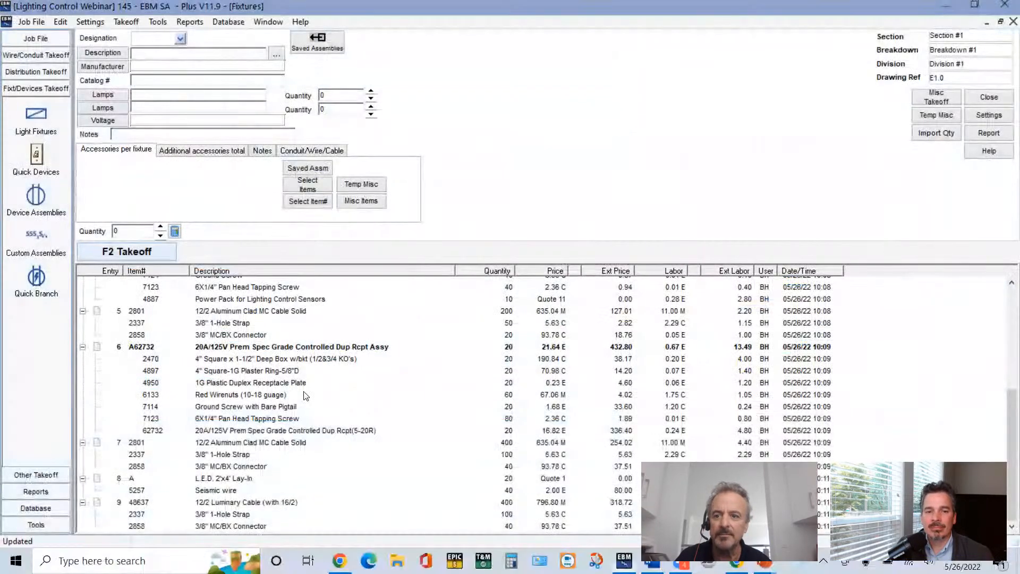
left_click(39, 284)
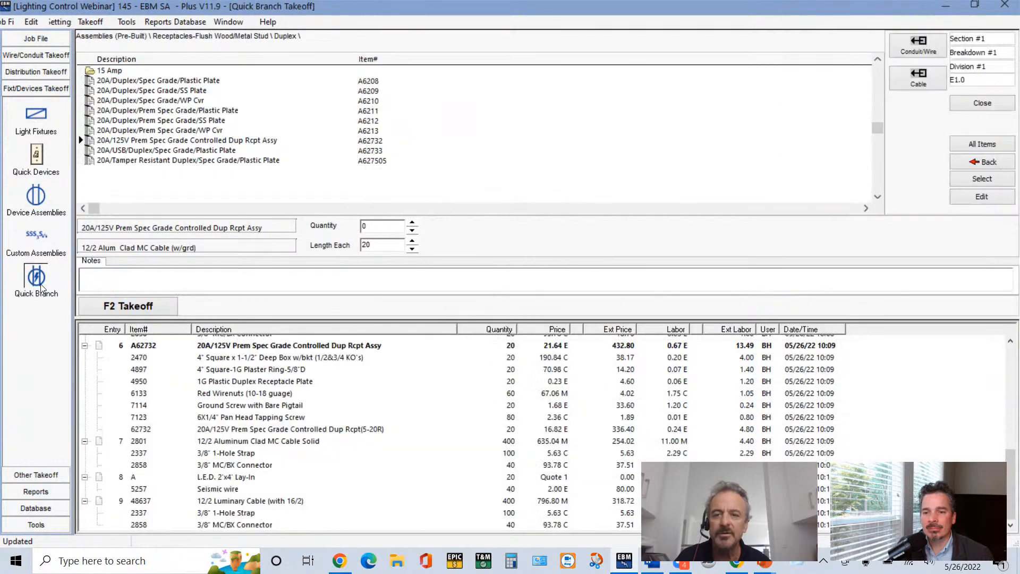
left_click(972, 165)
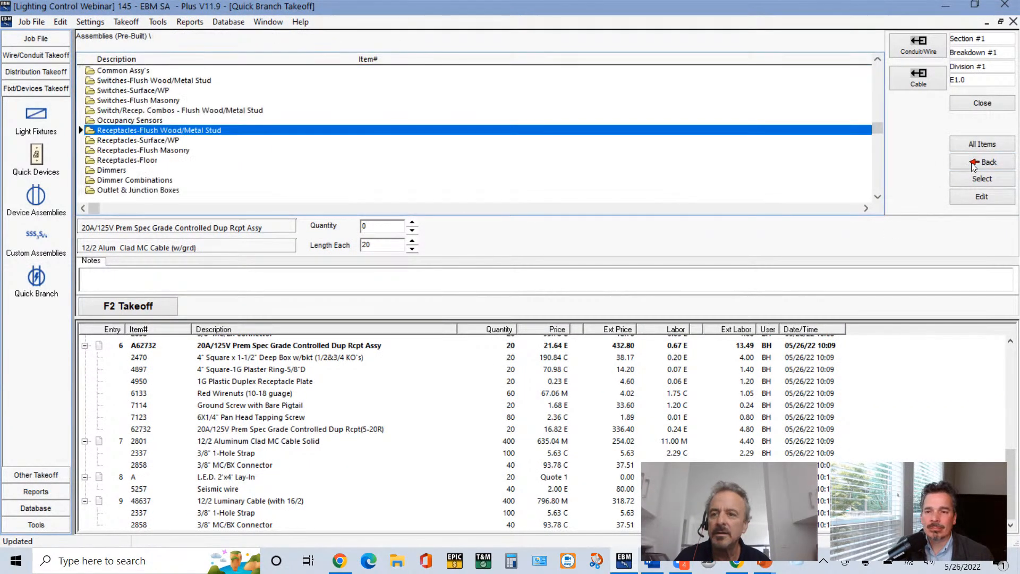
double_click(132, 120)
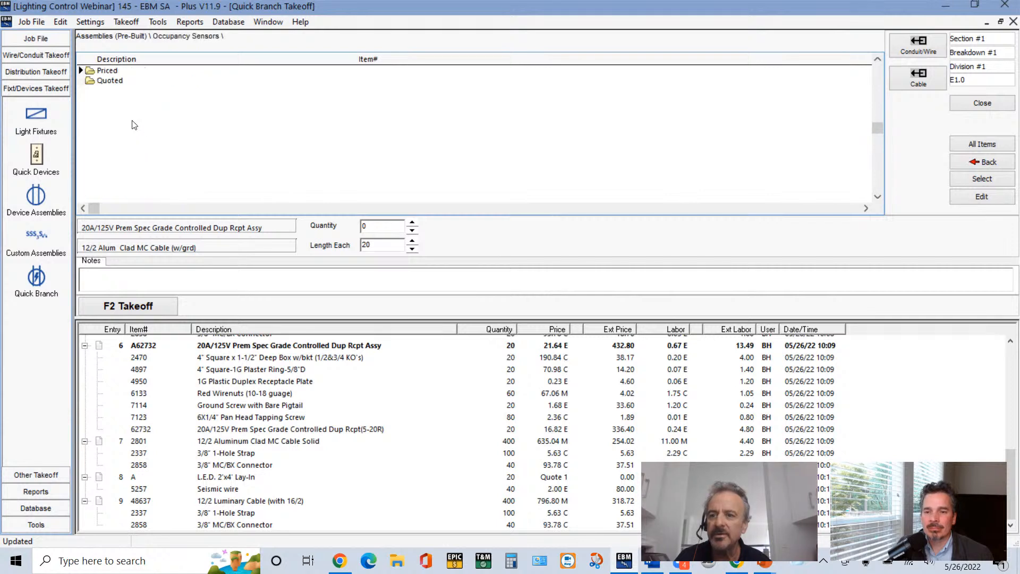
double_click(109, 81)
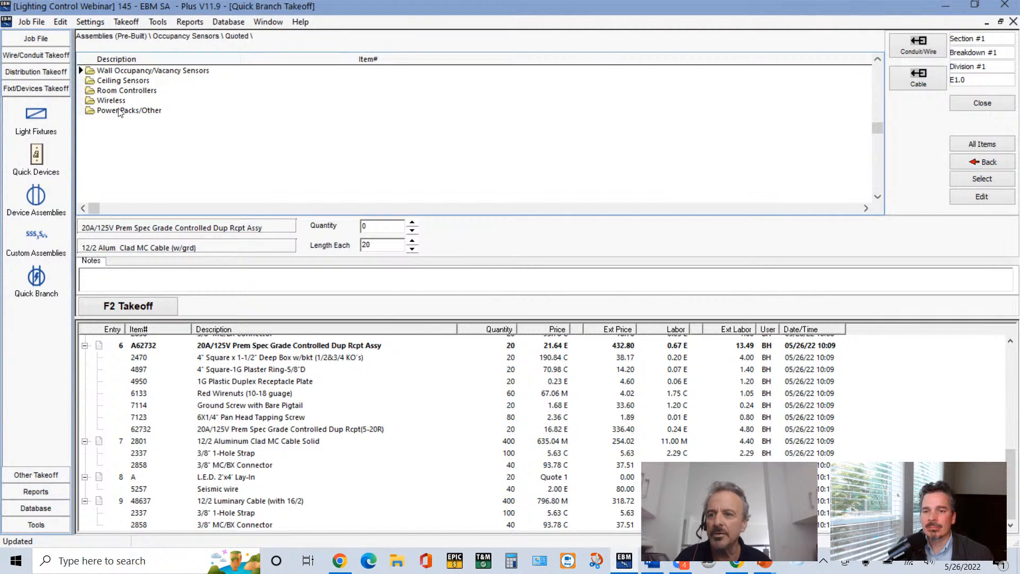
double_click(126, 74)
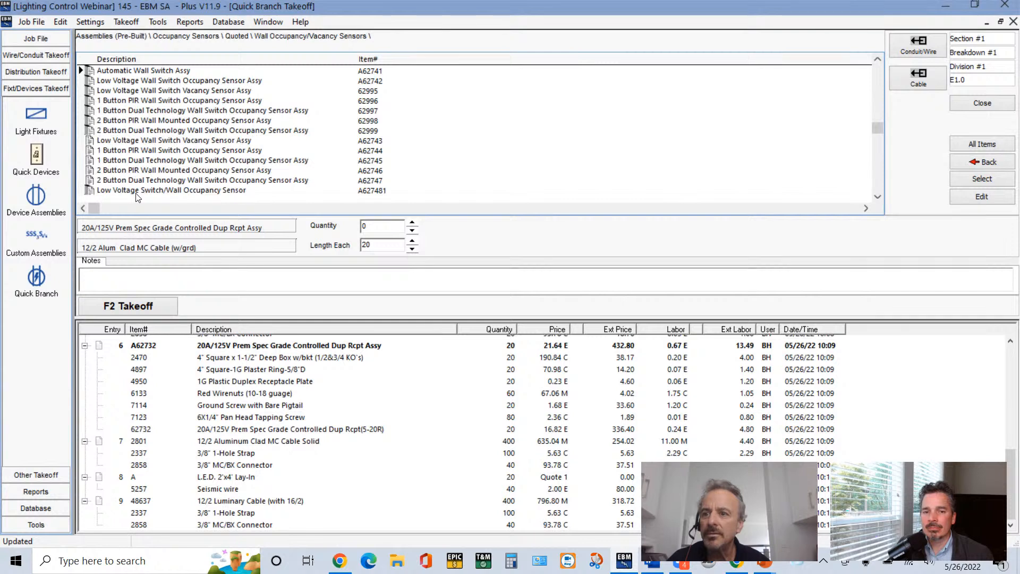
- Take off 10 of the 1 Button PIR Wall Switch Occupancy Sensor Assy, item 62996, with the already loaded MC cable
left_click(140, 102)
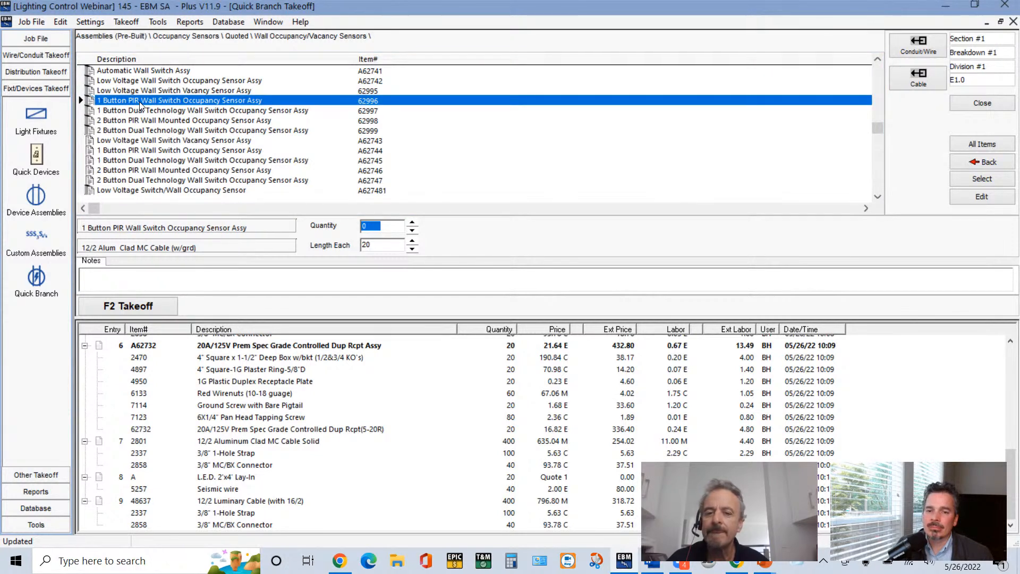
key("BackSpace")
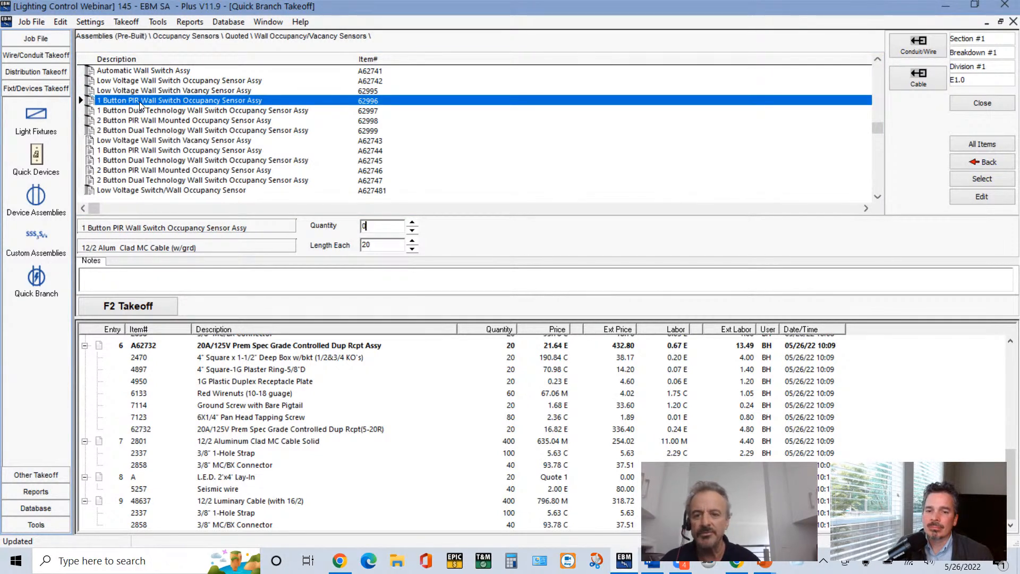
type("10")
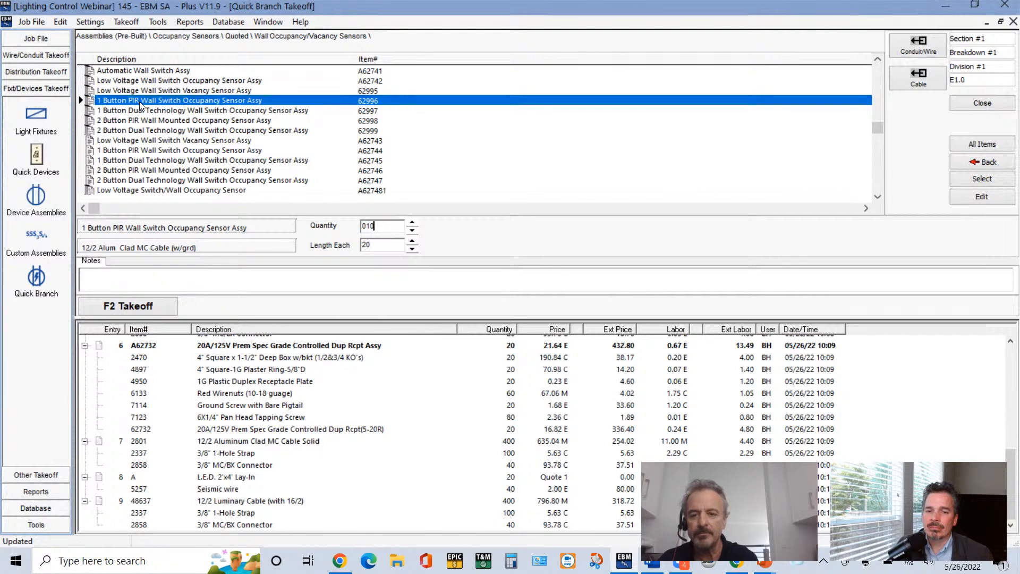
left_click(129, 307)
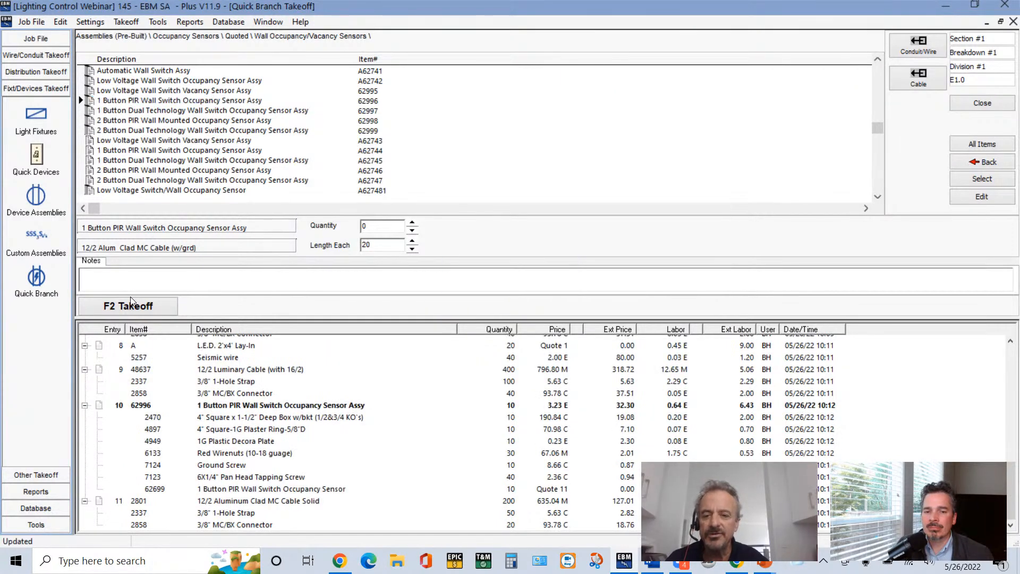
- Edit the 1 Button PIR Wall Switch Occupancy Sensor item 62699 in entry 10, adding #WS -250-W to the end of its description
right_click(242, 495)
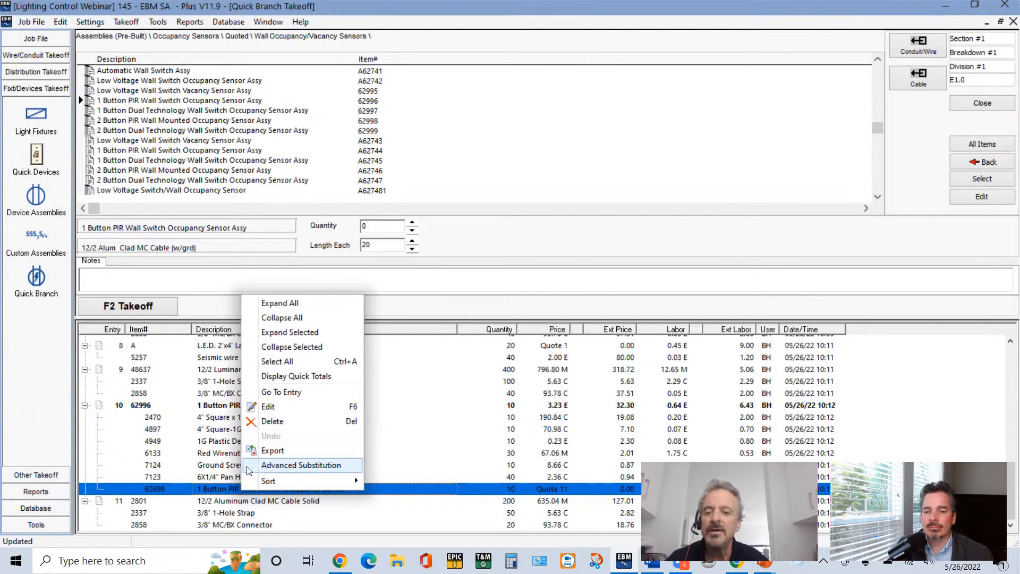
left_click(272, 410)
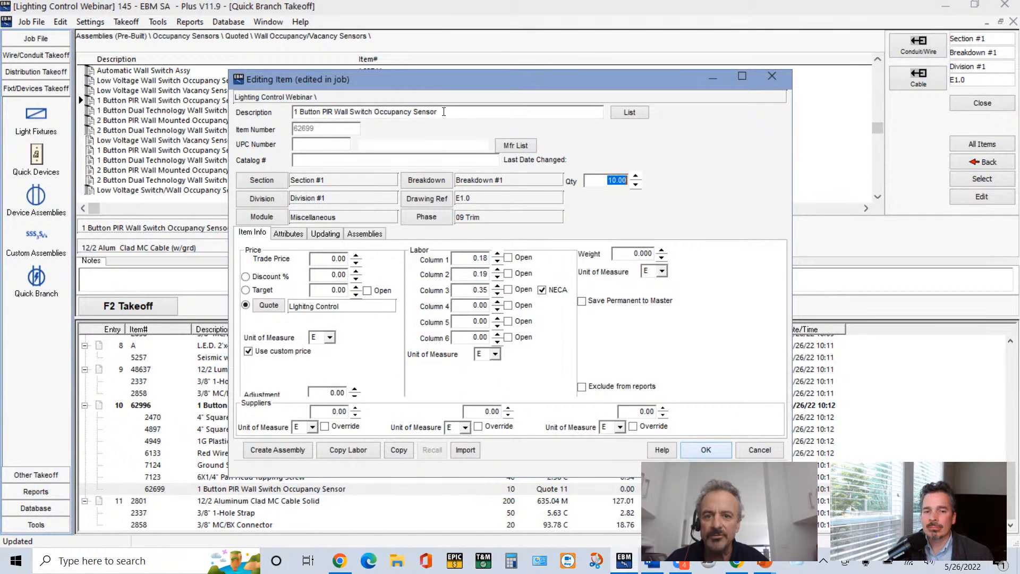
left_click(444, 112)
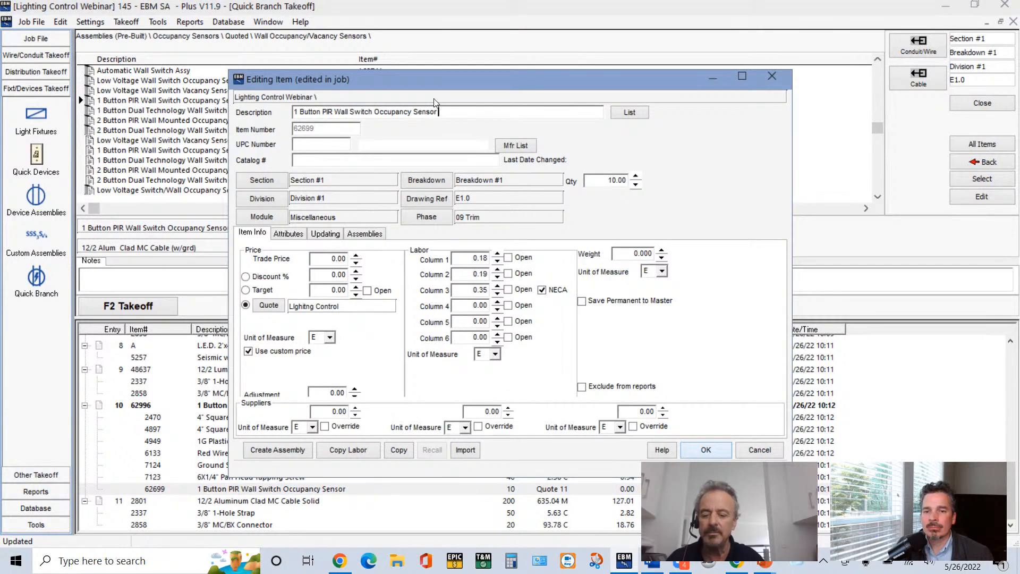
type("WS")
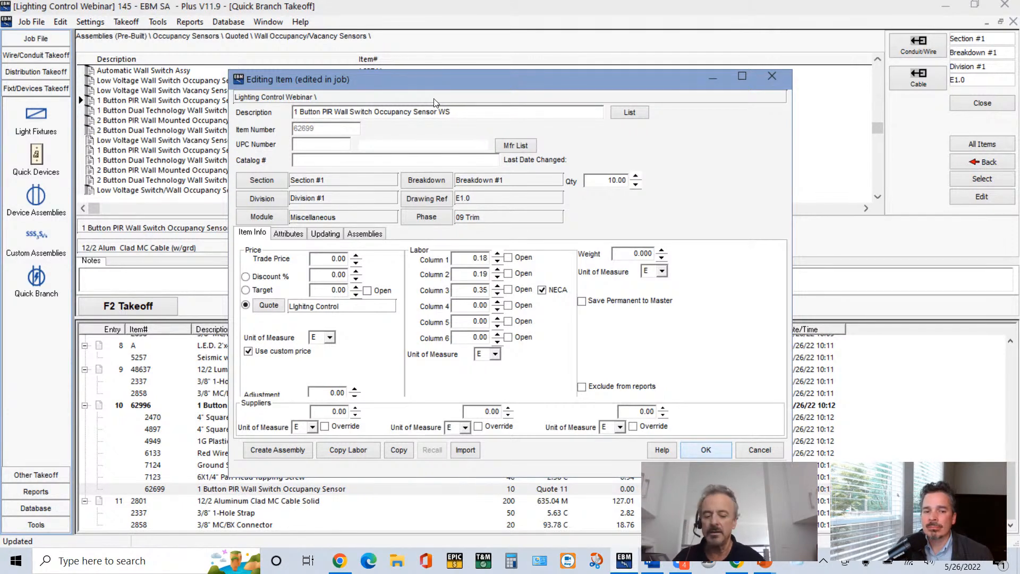
type(" -250")
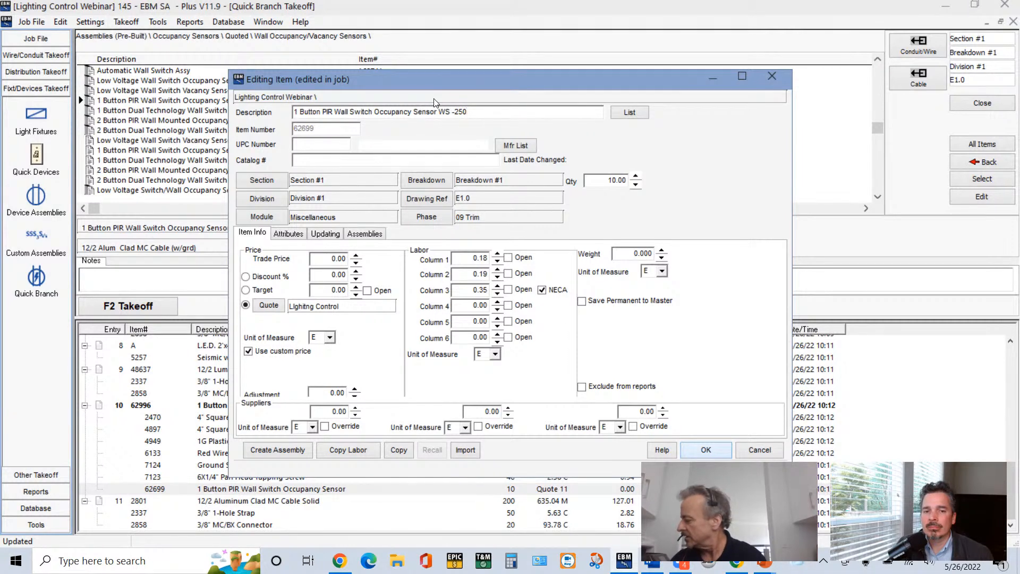
type("-")
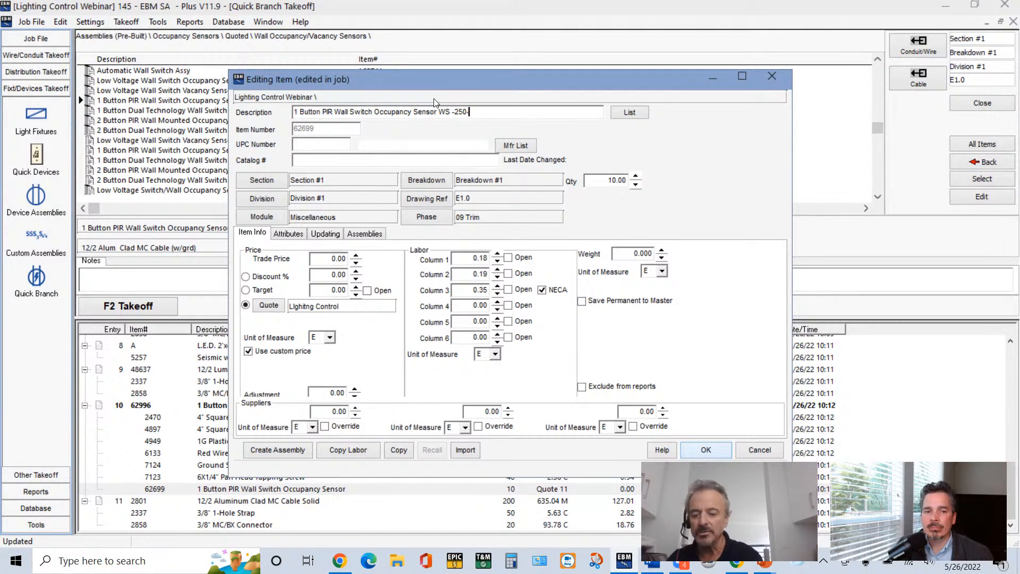
type("w")
key("BackSpace")
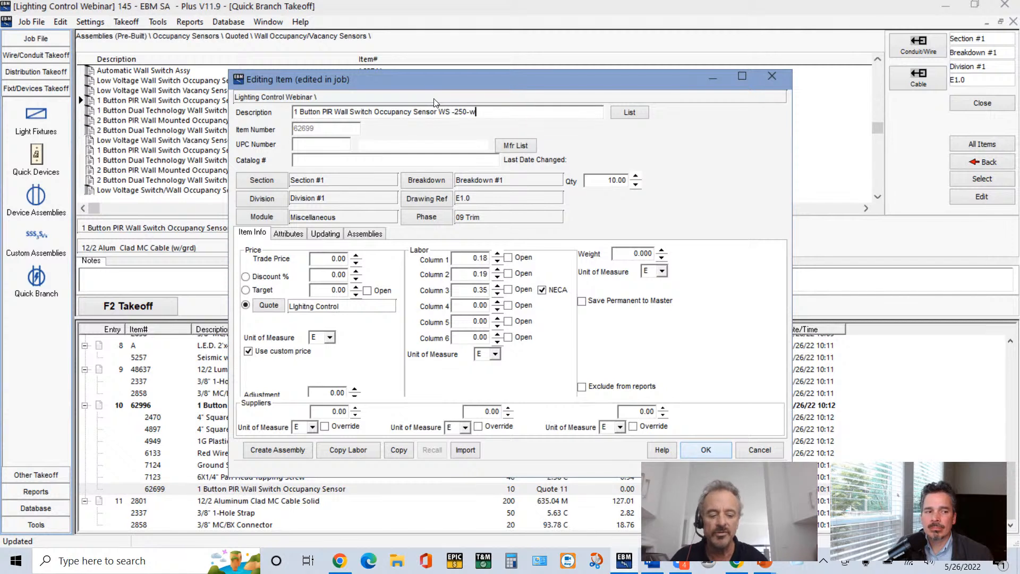
type("W")
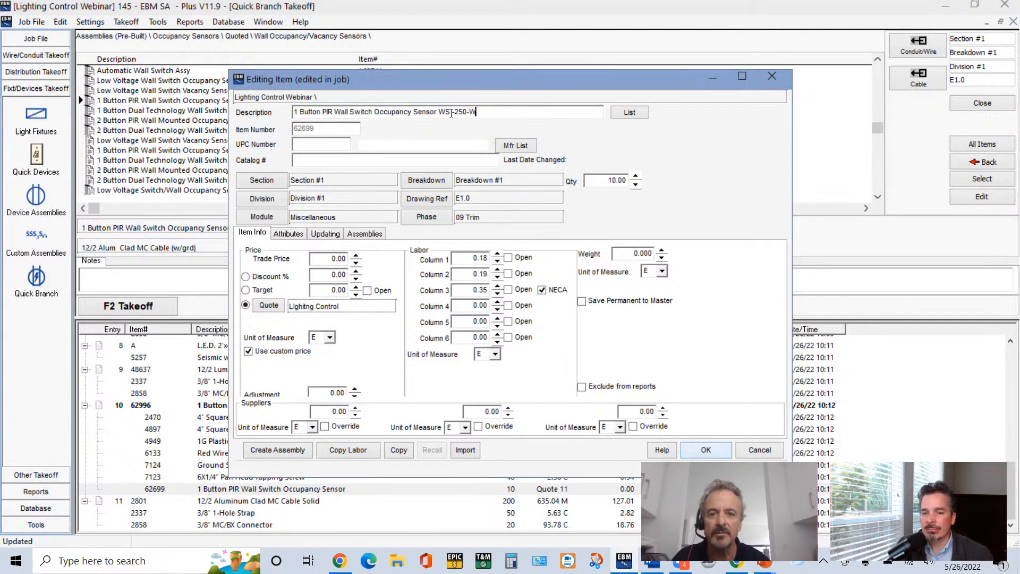
left_click(437, 112)
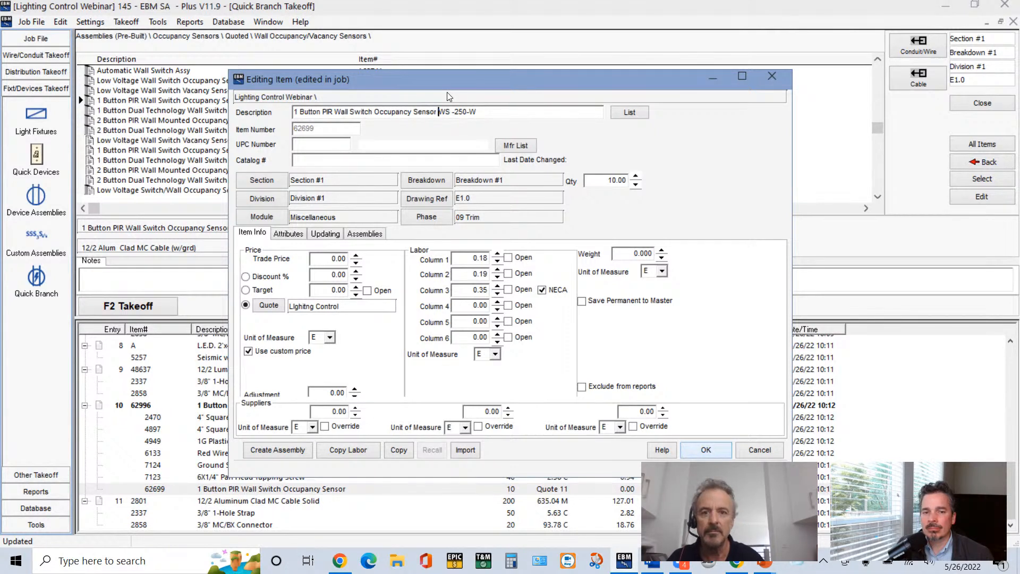
type("#")
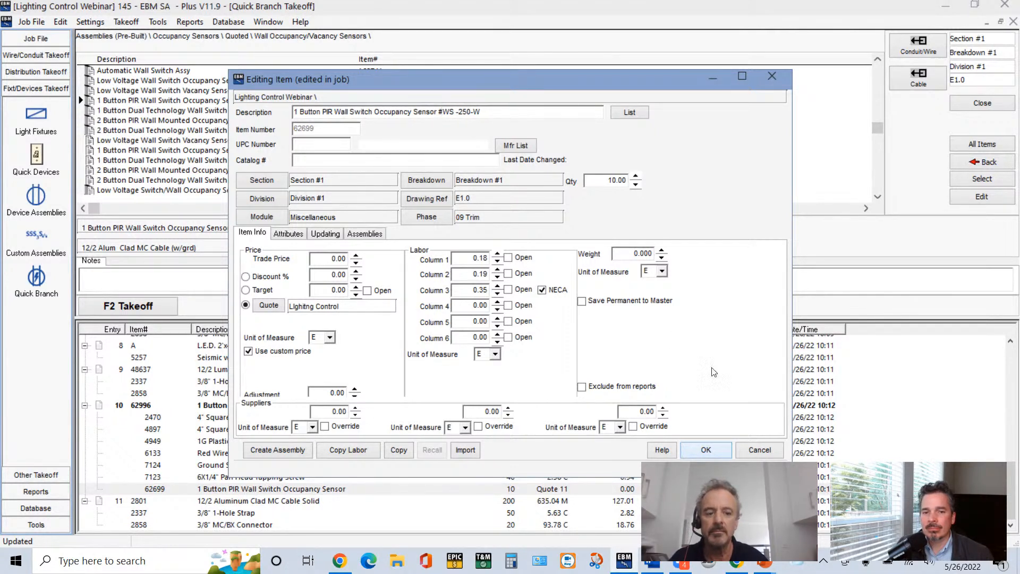
left_click(707, 450)
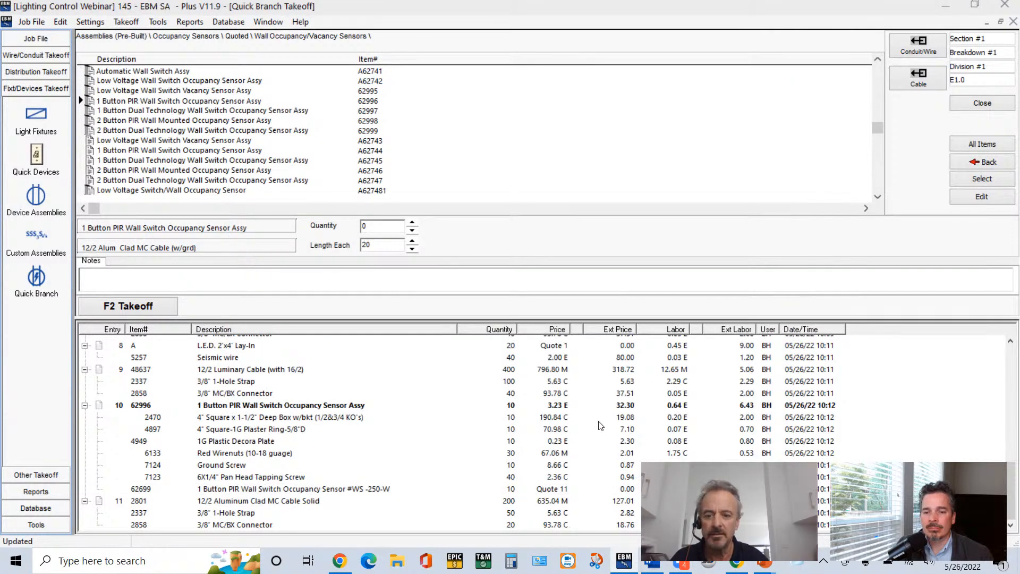
left_click(356, 490)
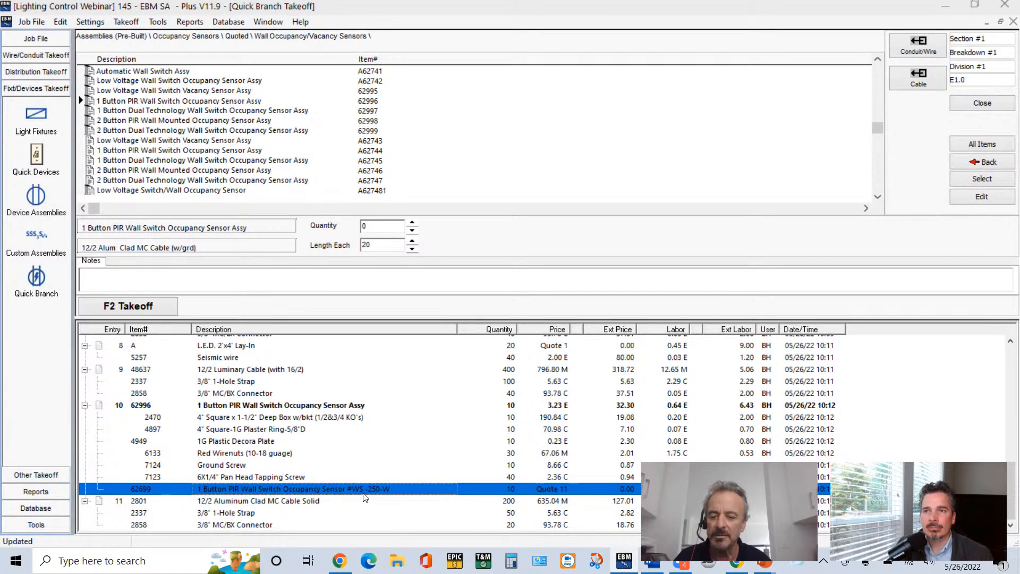
- Switch to the PowerPoint slide show, advance to the Item 8 slide with the LVSW switch models, and return to EBM
key("alt+Tab")
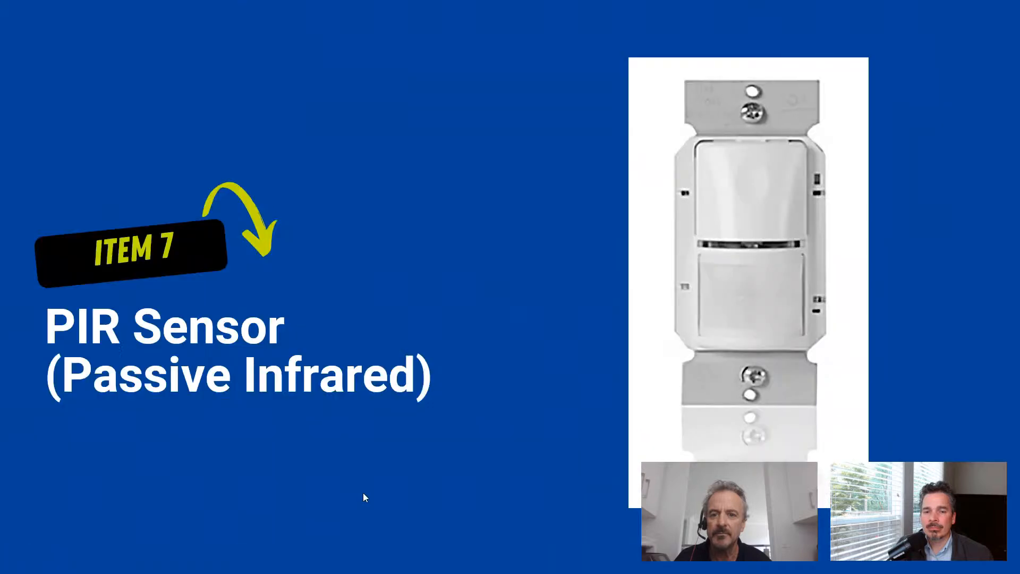
key("Right")
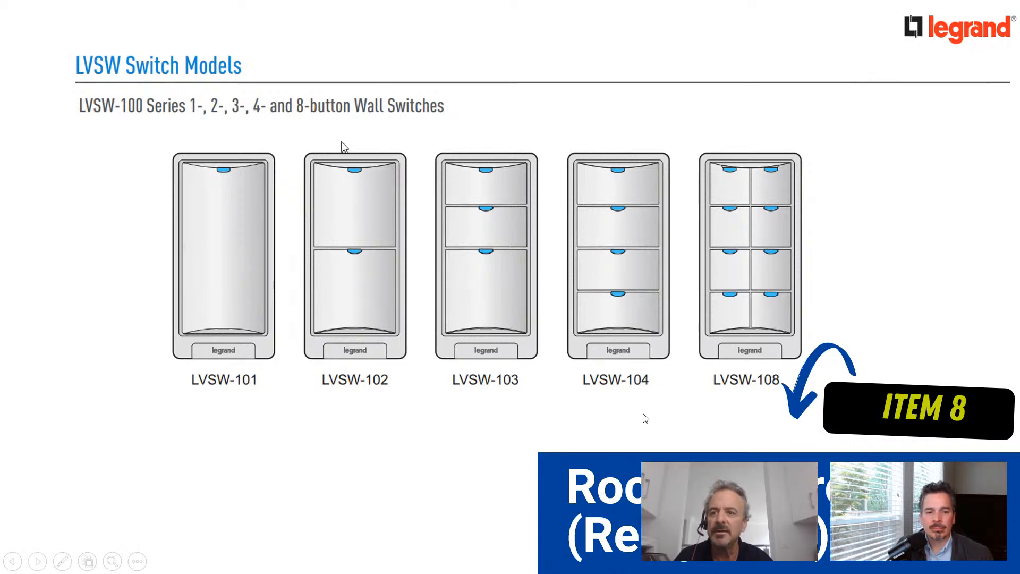
key("alt+Tab")
key("alt+Tab")
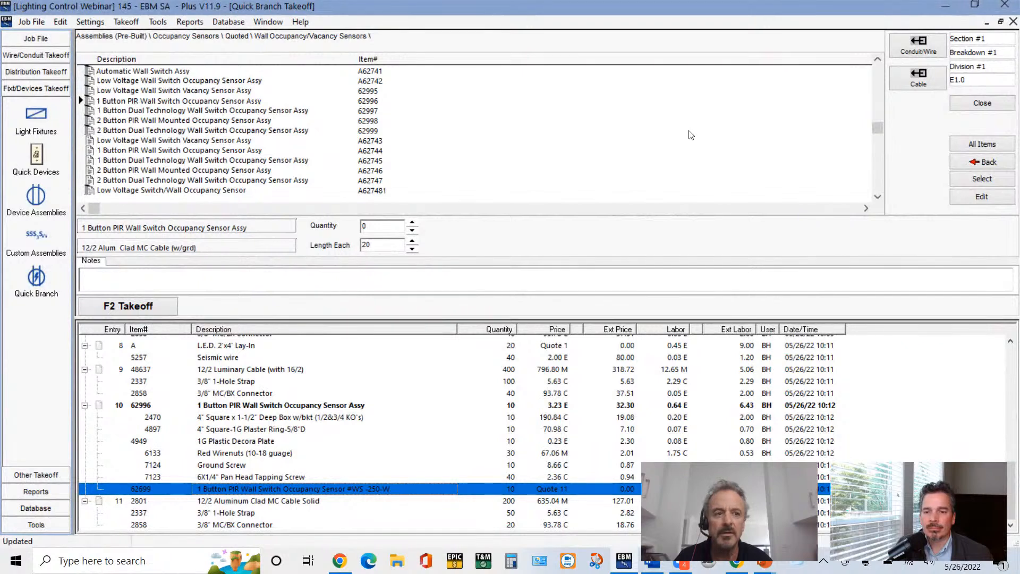
- Open the quoted Room Controllers assemblies and enter a quantity of 4 for the 4 Relay On/Off 0-10V Dimming Room Controller Assy, A62703
left_click(979, 166)
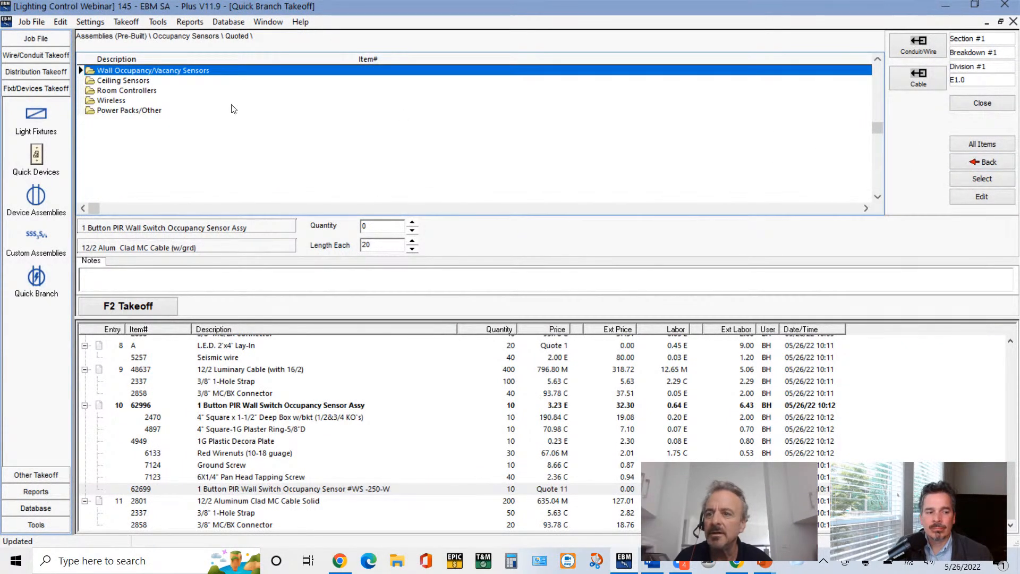
double_click(142, 91)
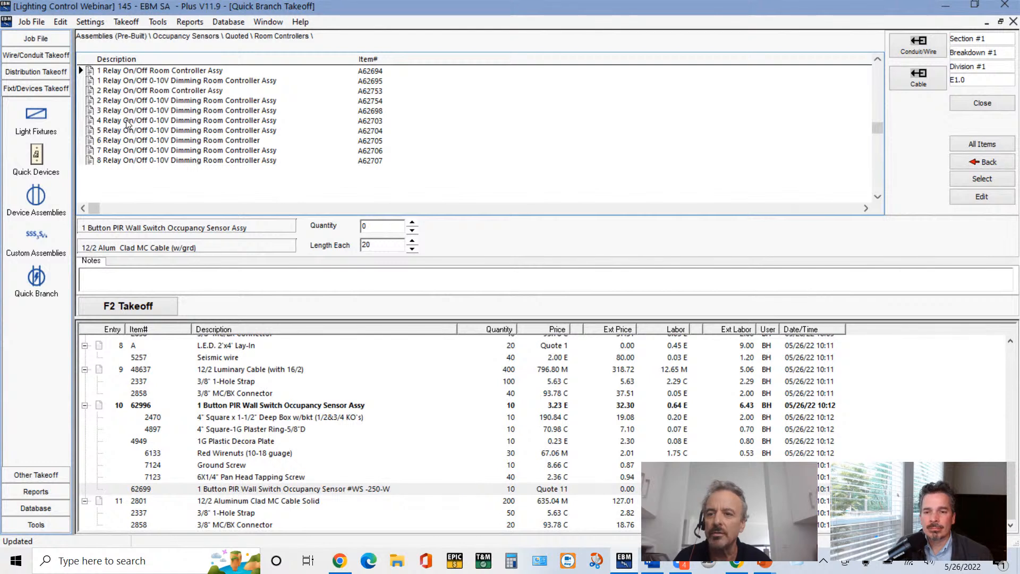
left_click(127, 121)
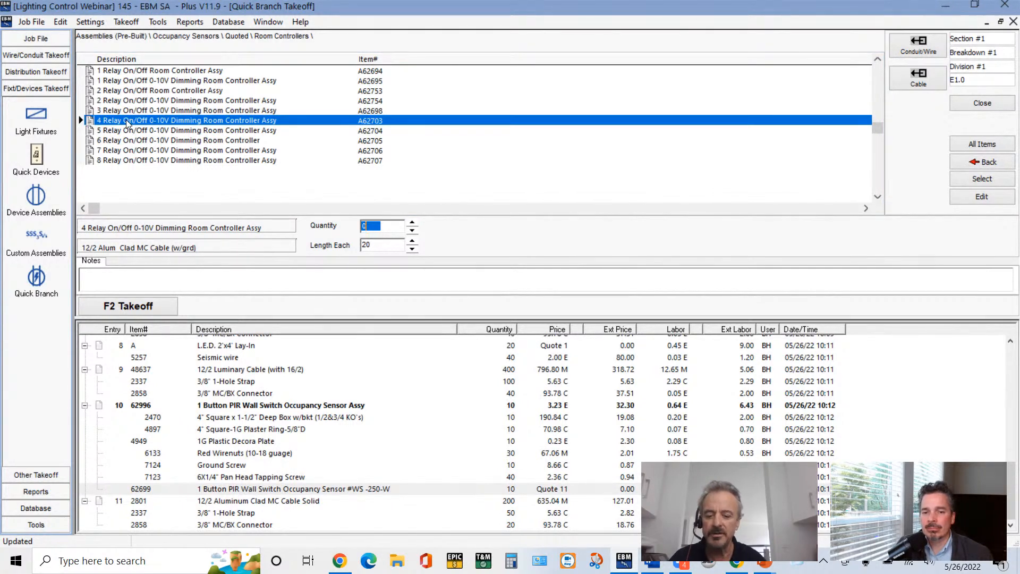
type("4")
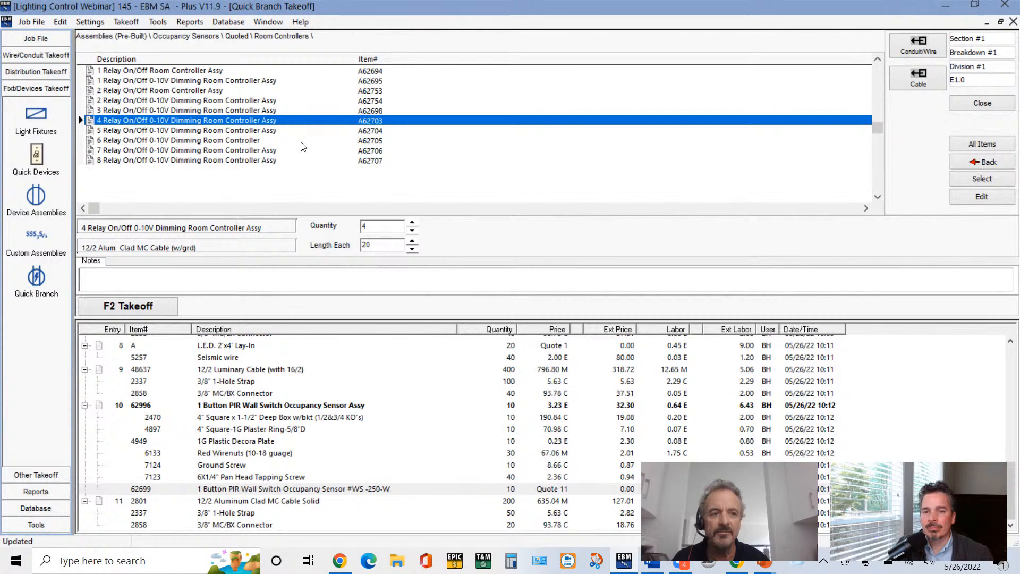
- Load Cat 5e Plenum w/jacks from the saved cable assemblies as the cable for the room controllers
left_click(912, 76)
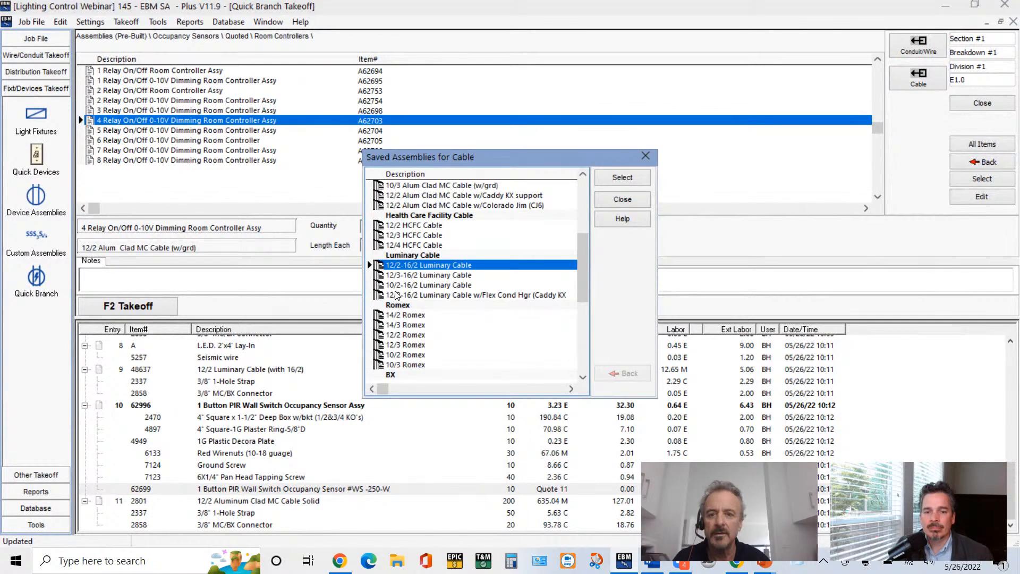
key("Up")
key("Up")
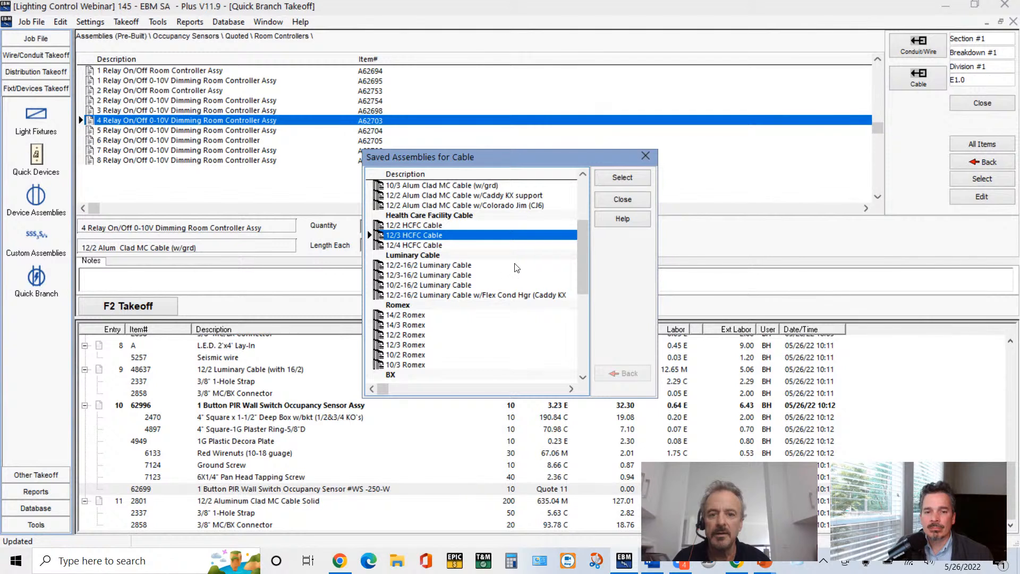
key("Down")
key("Down")
key("Down")
key("Down")
key("Down")
key("Down")
key("Down")
key("Down")
key("Down")
key("Down")
key("Down")
key("Down")
key("Down")
key("Down")
key("Down")
key("Down")
key("Down")
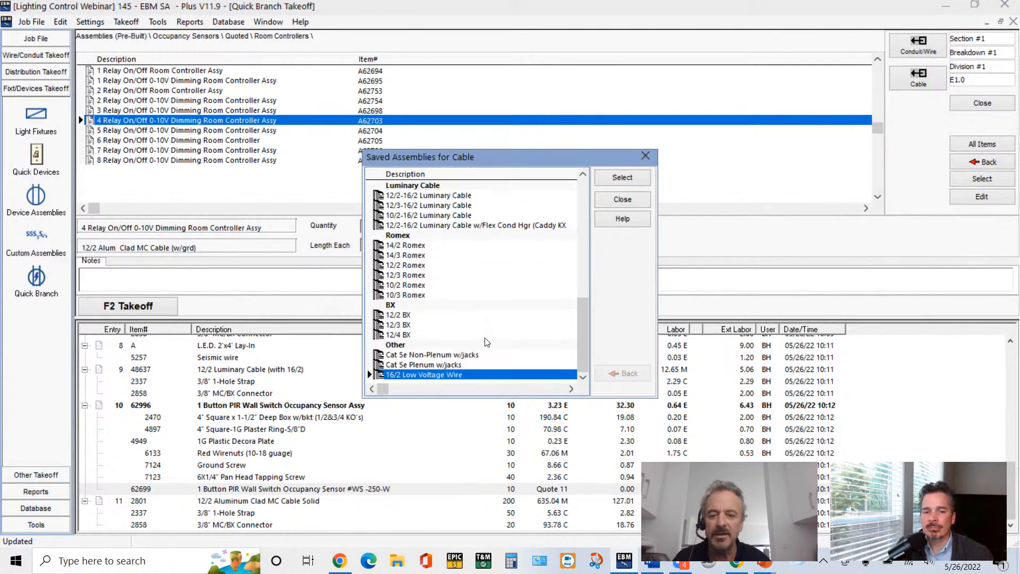
double_click(455, 365)
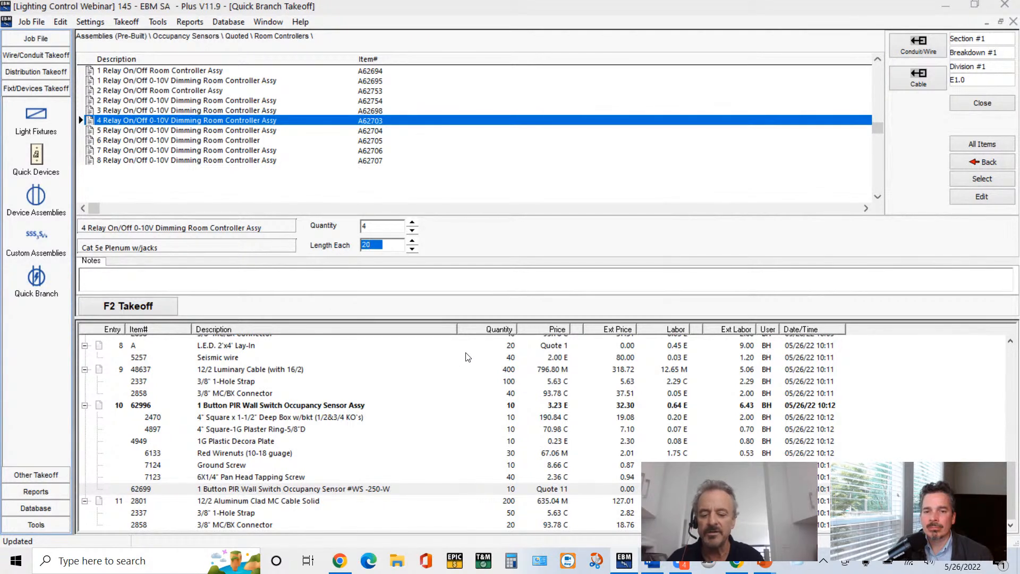
- Set the cable length to 40 each and take off the room controllers with their cable
type("40")
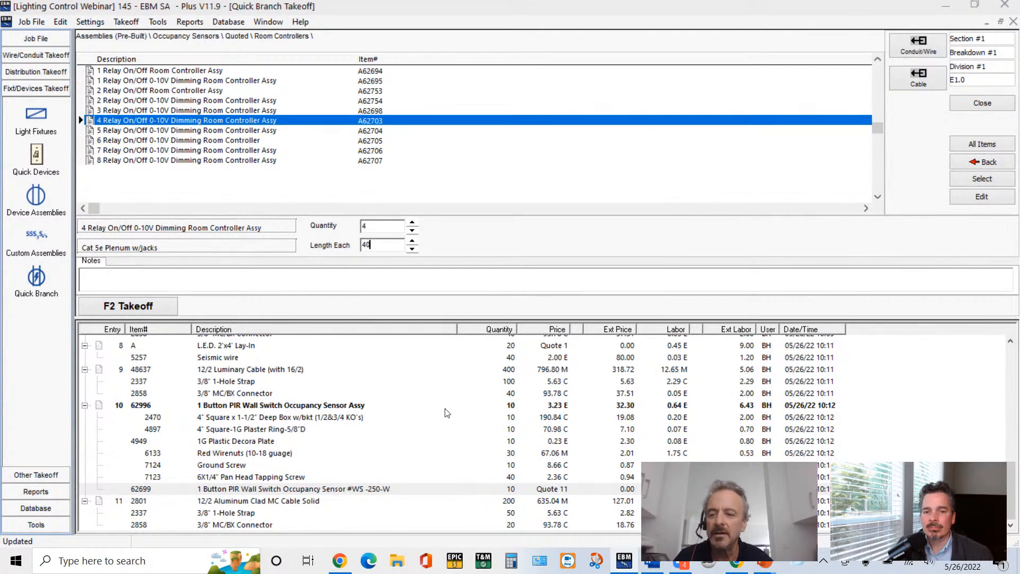
left_click(149, 310)
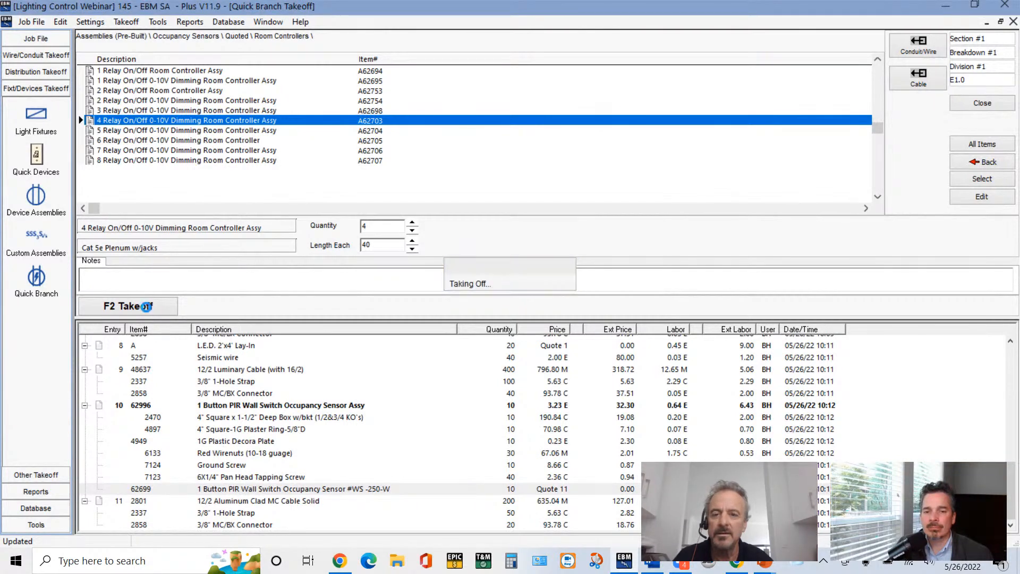
key("F2")
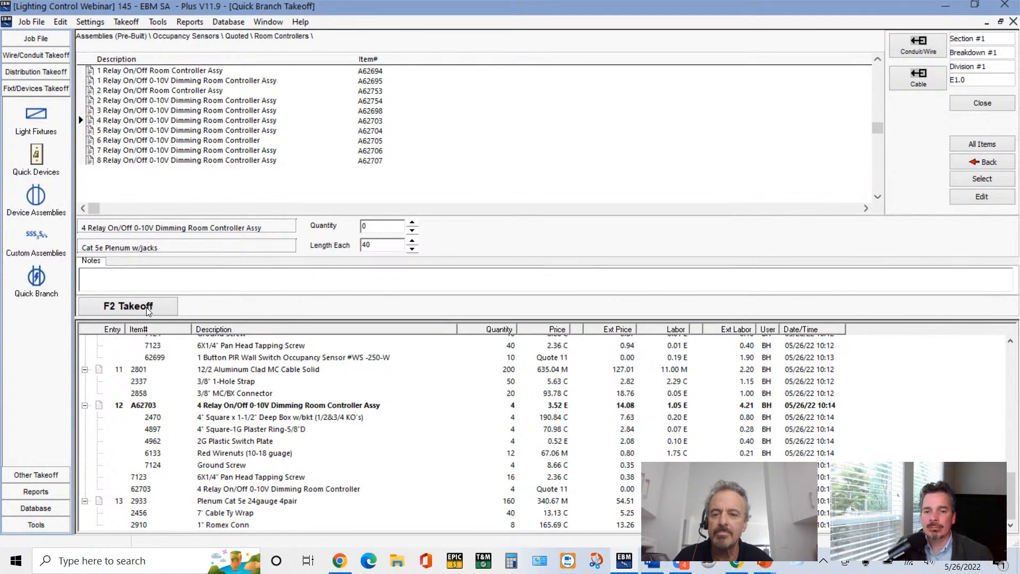
- View the Item 9 Wireless Lighting slide in PowerPoint, and return to EBM to open the quoted Wireless assemblies
key("alt+Tab")
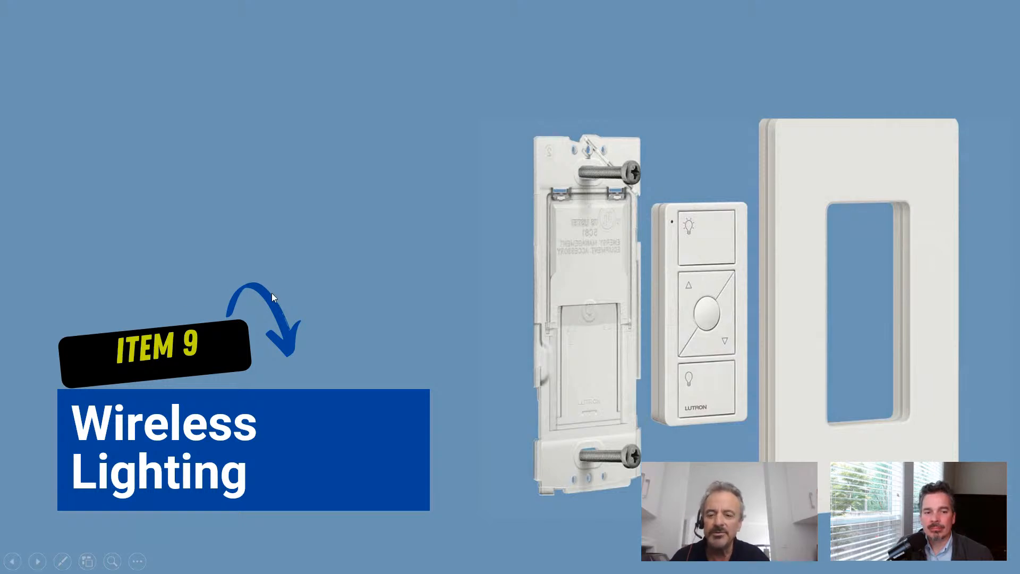
key("alt+Tab")
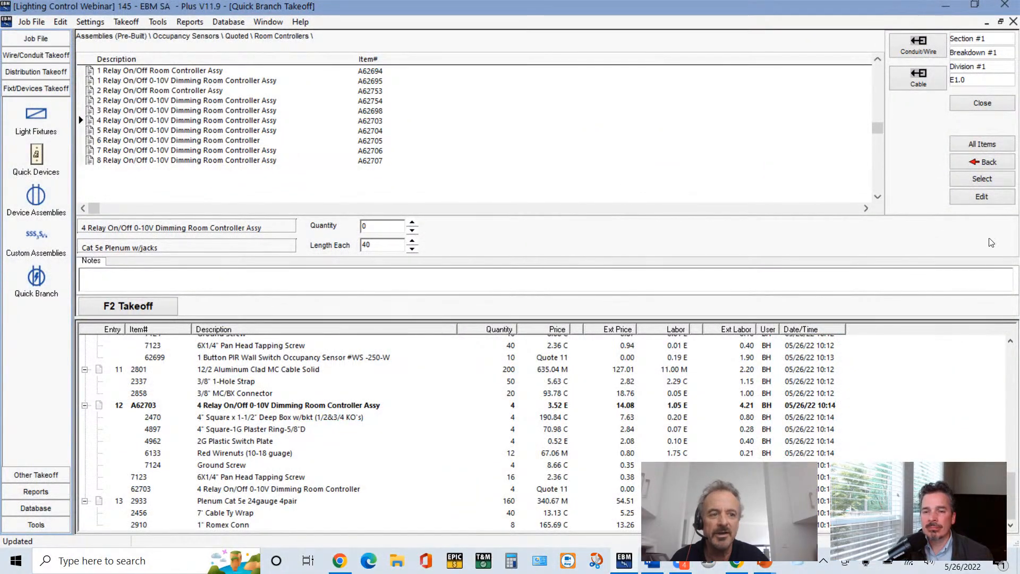
left_click(979, 166)
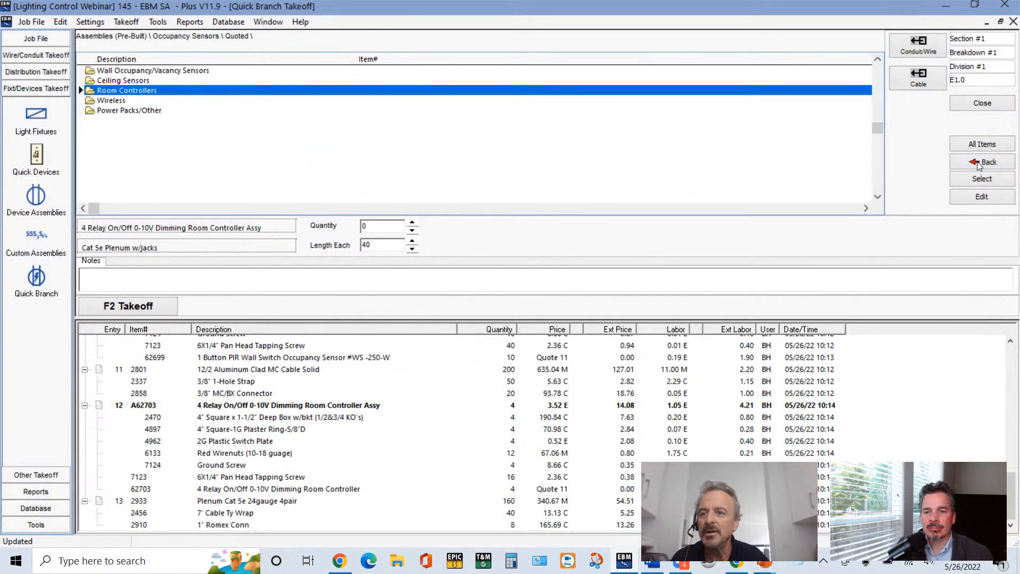
double_click(119, 103)
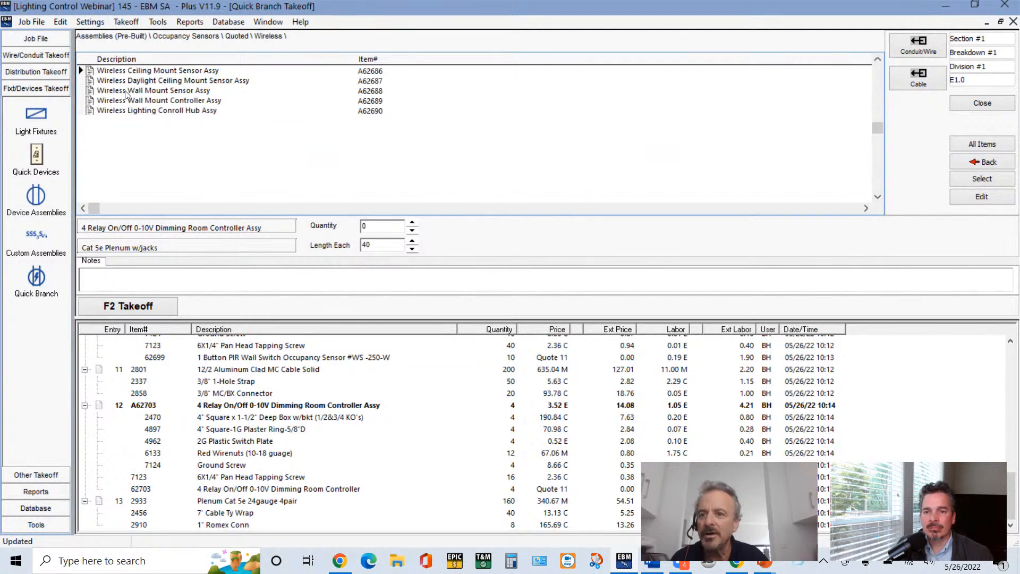
- Choose the Wireless Wall Mount Sensor Assy, A62688, and enter a quantity of 4
left_click(126, 91)
double_click(126, 91)
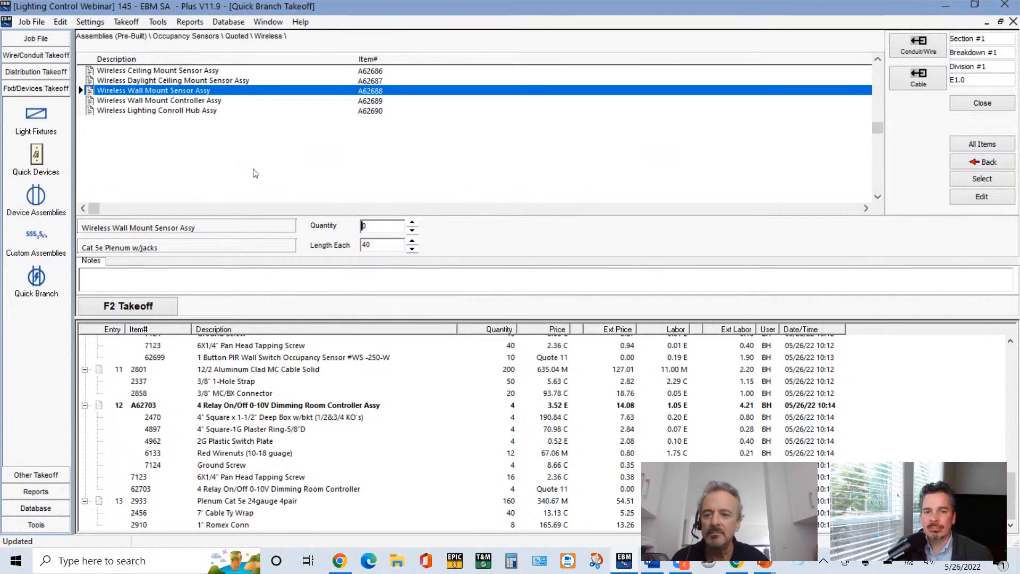
double_click(363, 246)
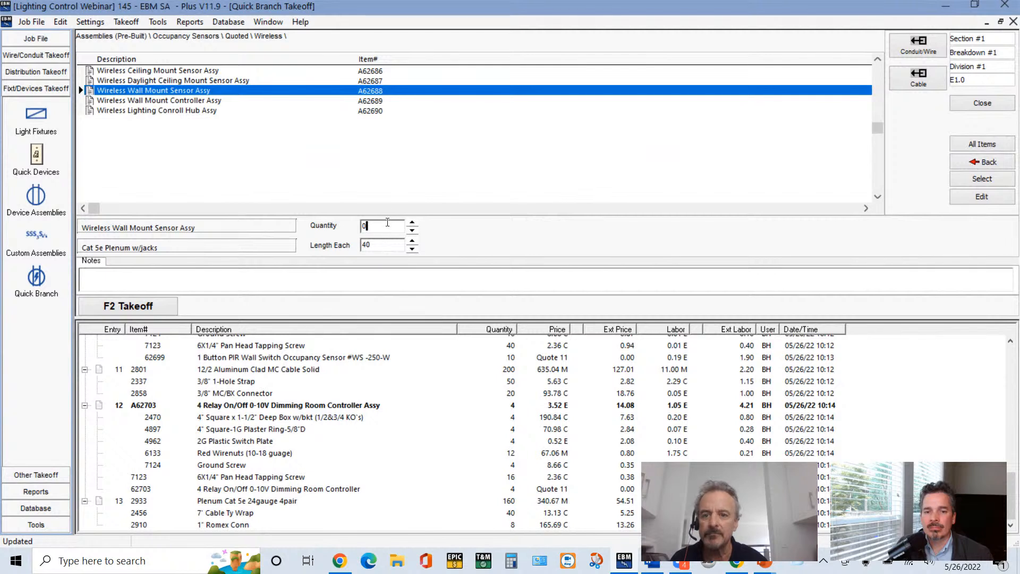
double_click(359, 226)
type("4")
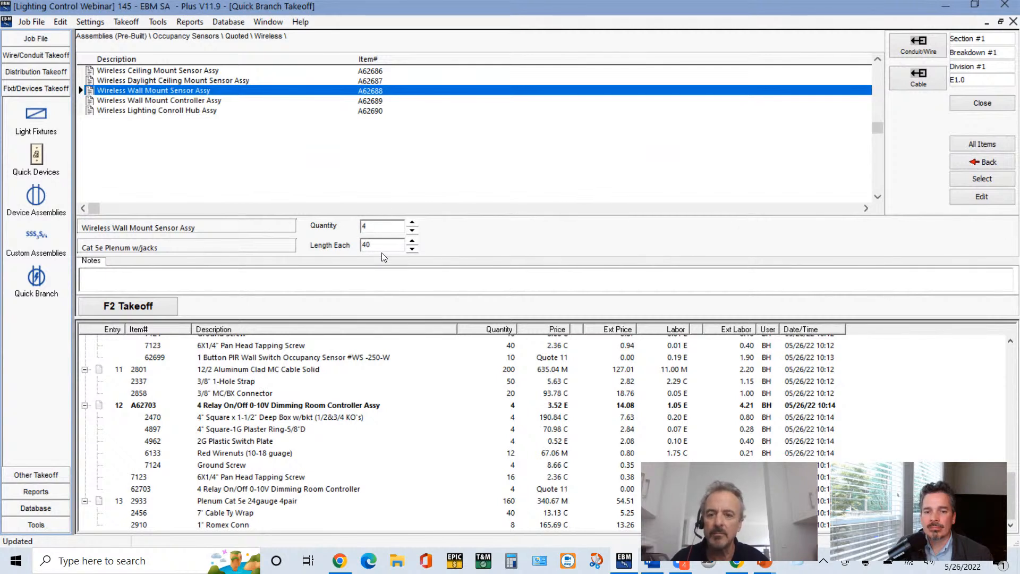
- Set the cable length to 0 each and take off the wireless wall mount sensors, leaving the length as is
left_click(384, 248)
double_click(384, 247)
type("0")
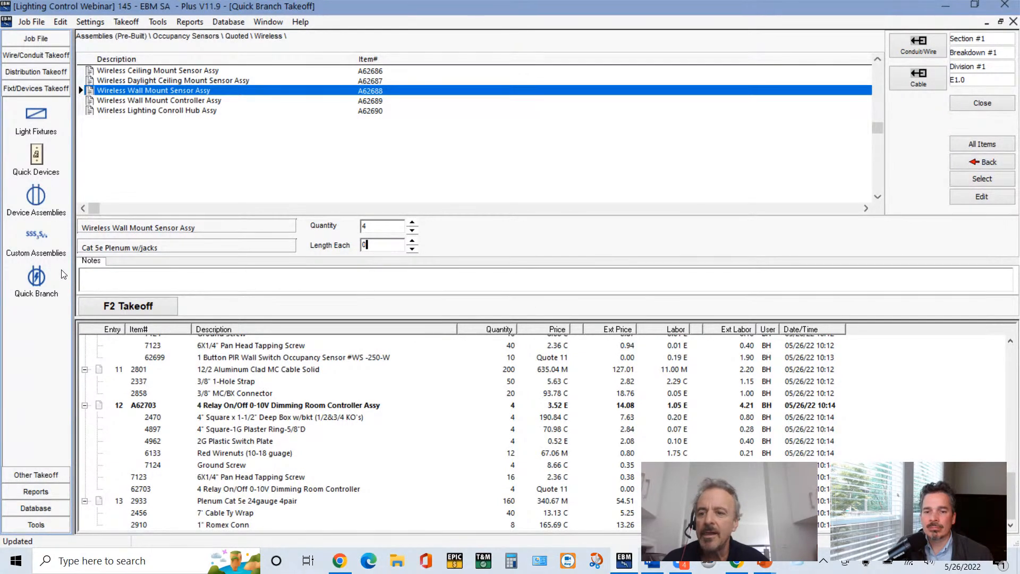
left_click(92, 305)
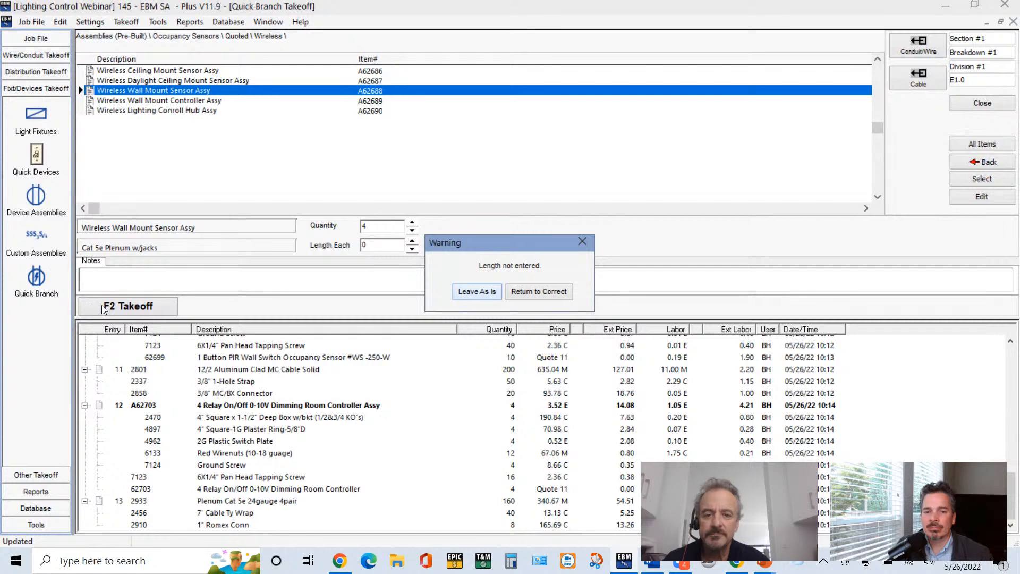
left_click(460, 294)
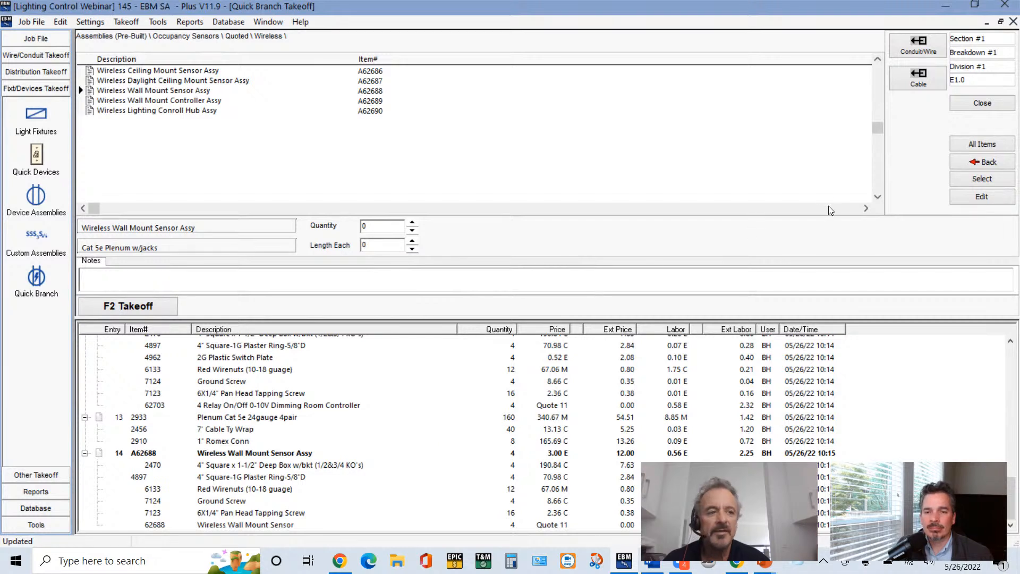
- Go back from the quoted Wireless assemblies to the top level of the pre-built assemblies
left_click(979, 163)
left_click(979, 163)
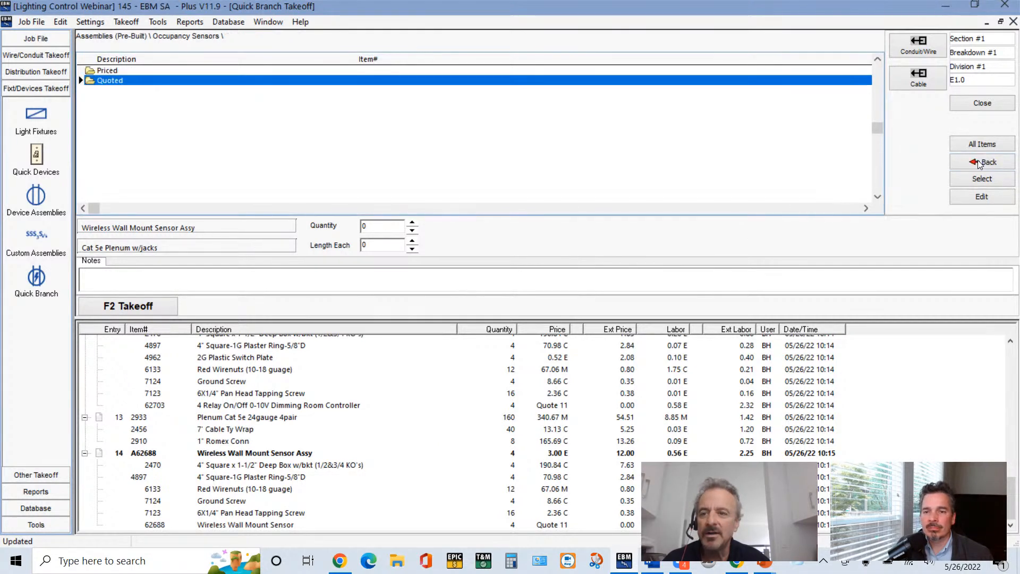
left_click(979, 163)
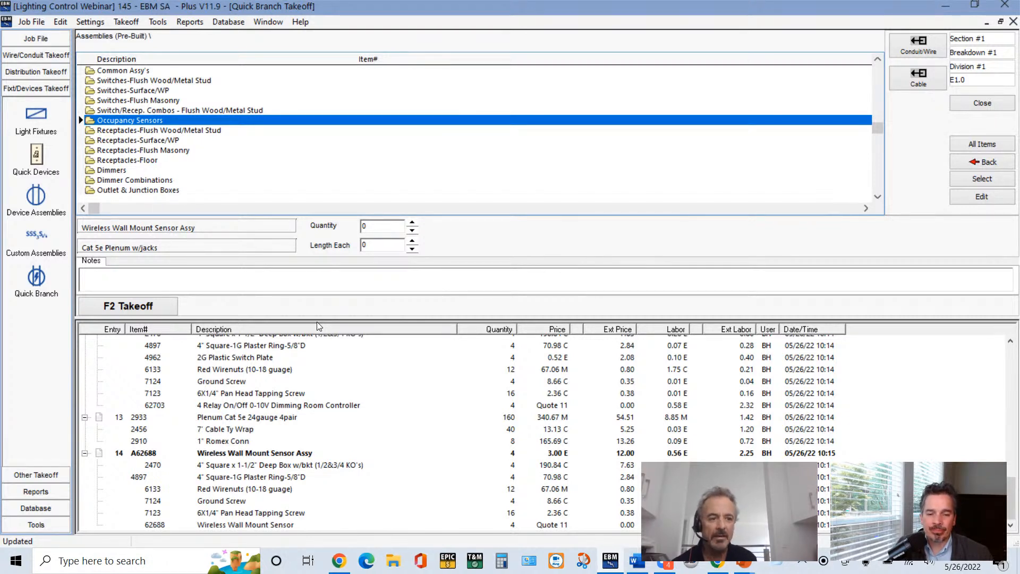
- Open the job's quoted material and generate a quote report covering both the Fixtures and Lighting Control quotes
left_click(34, 491)
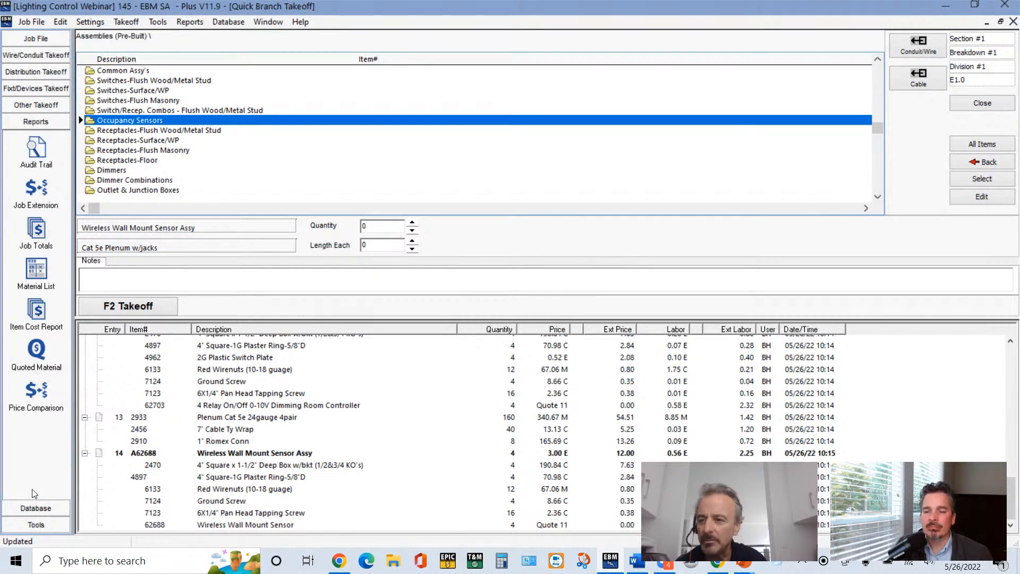
left_click(37, 349)
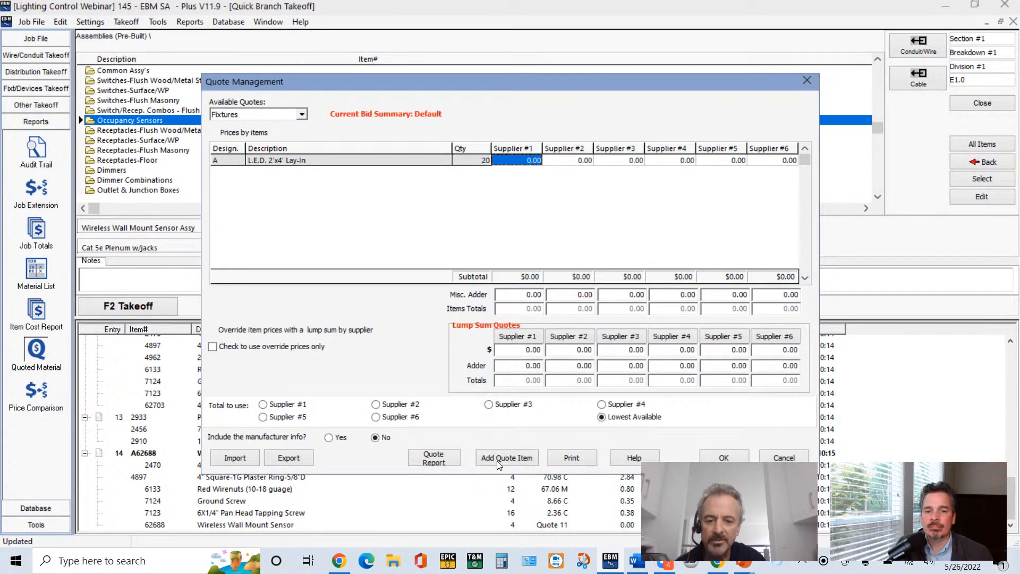
left_click(434, 459)
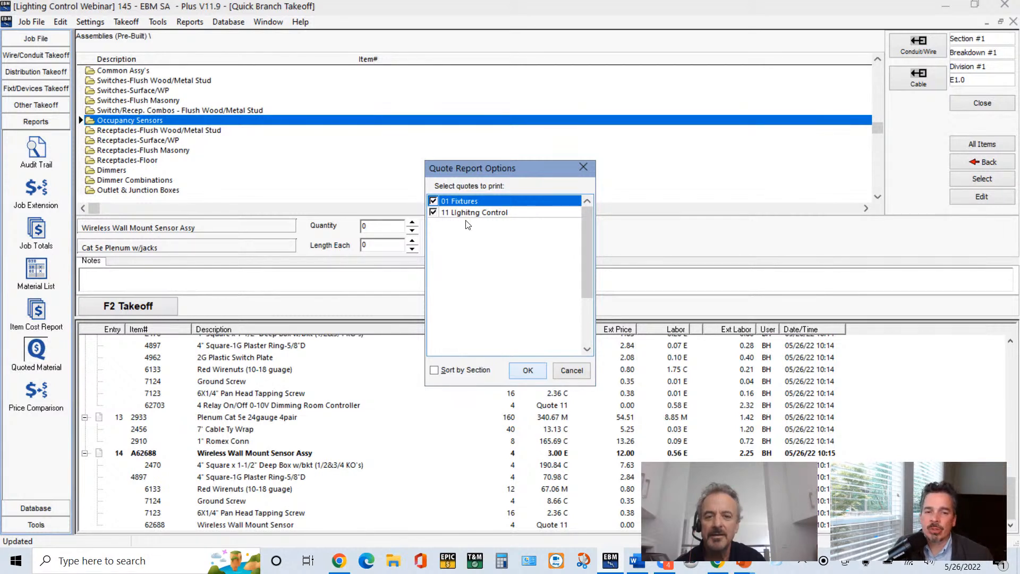
left_click(527, 371)
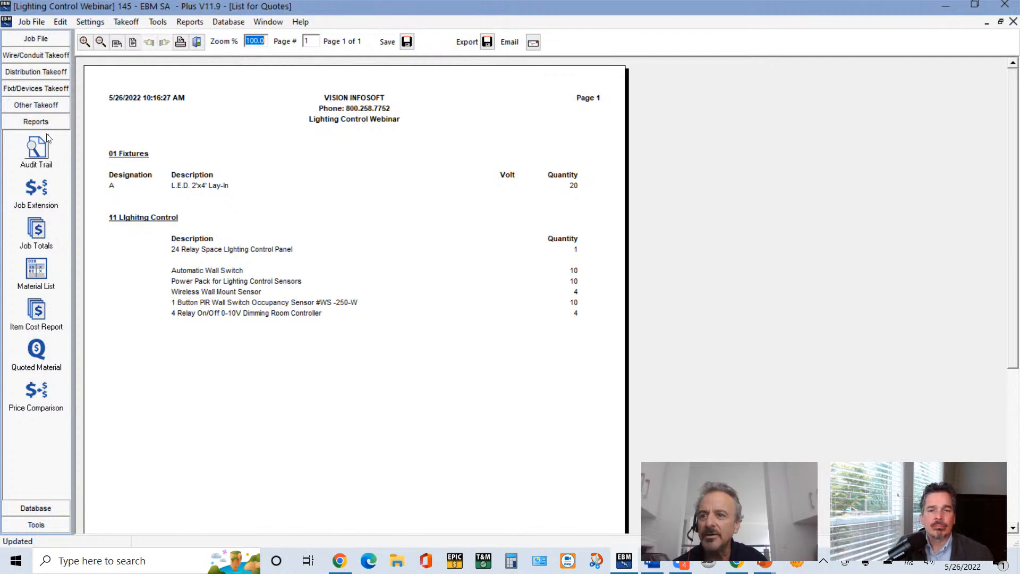
- Return to the Quick Branch takeoff and open the Occupancy Sensors assemblies
left_click(47, 105)
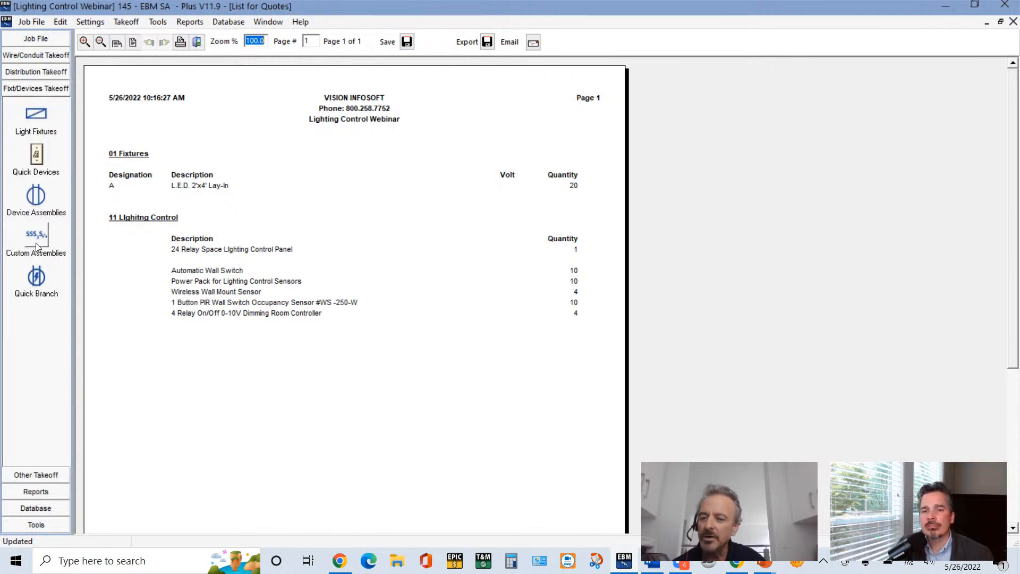
left_click(41, 285)
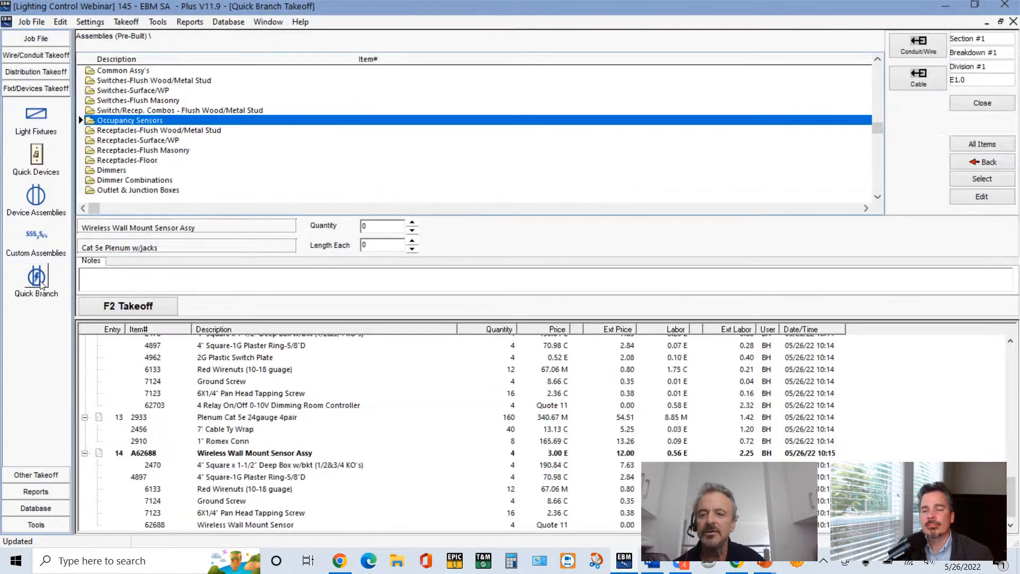
double_click(293, 122)
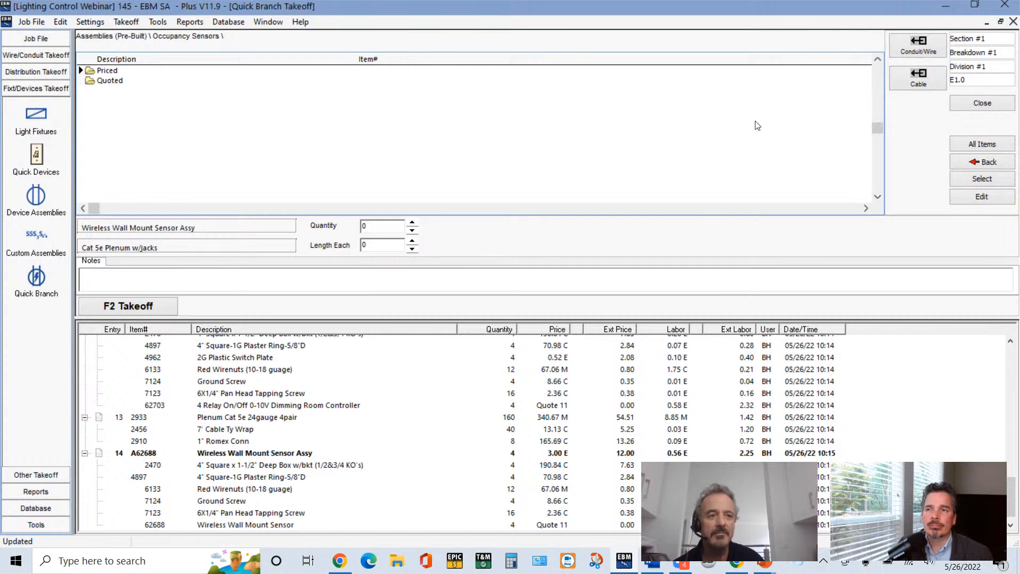
- Open the Cable takeoff and review its saved assemblies, from 16/2 Low Voltage Wire up to the MC Cable group
left_click(24, 54)
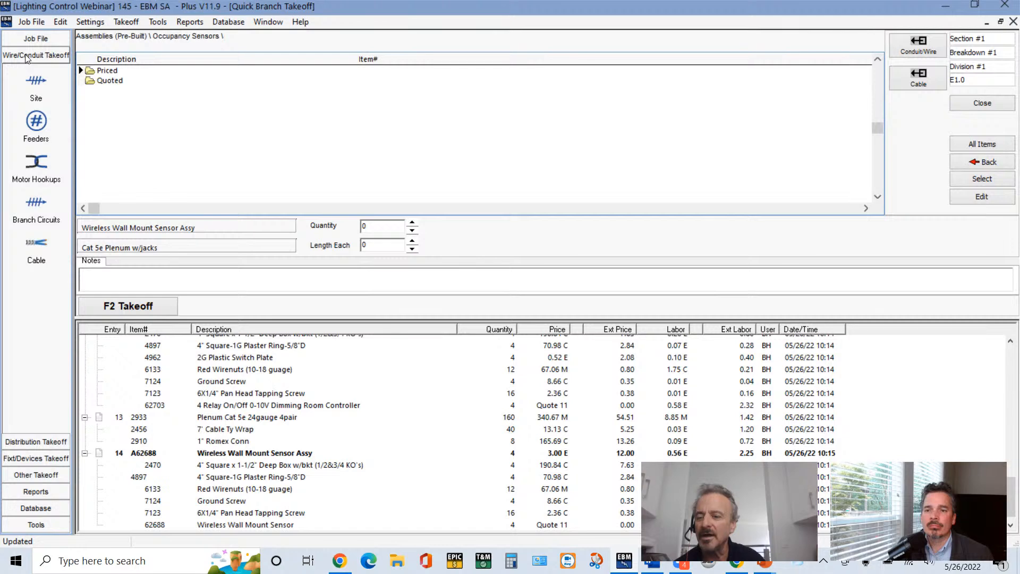
left_click(37, 244)
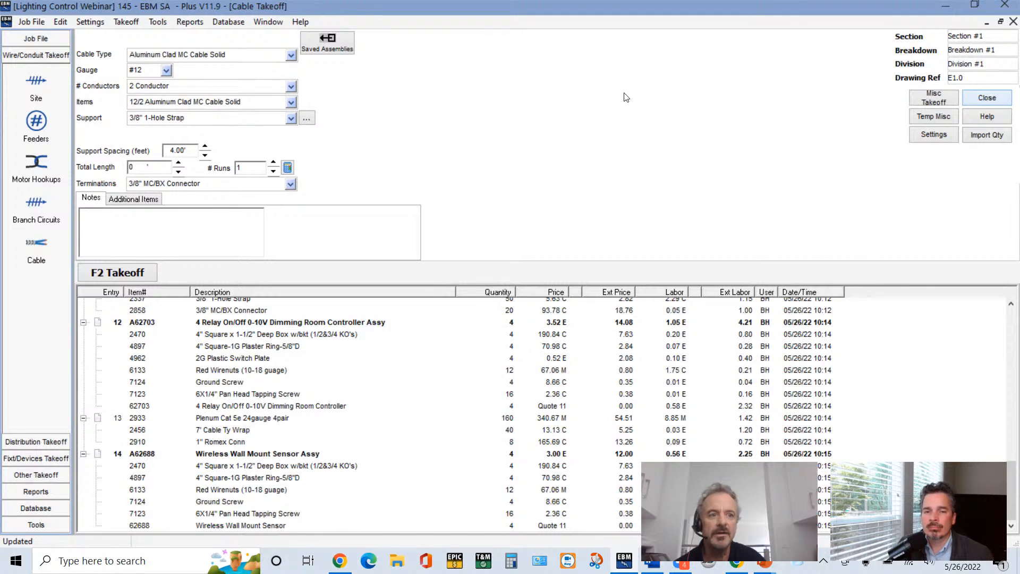
left_click(346, 48)
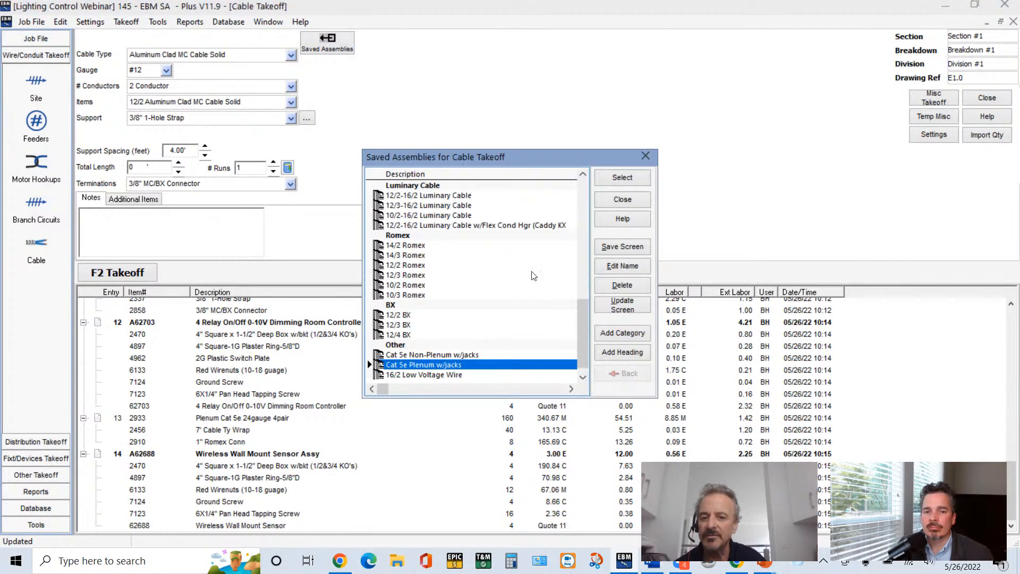
left_click_drag(582, 305, 582, 352)
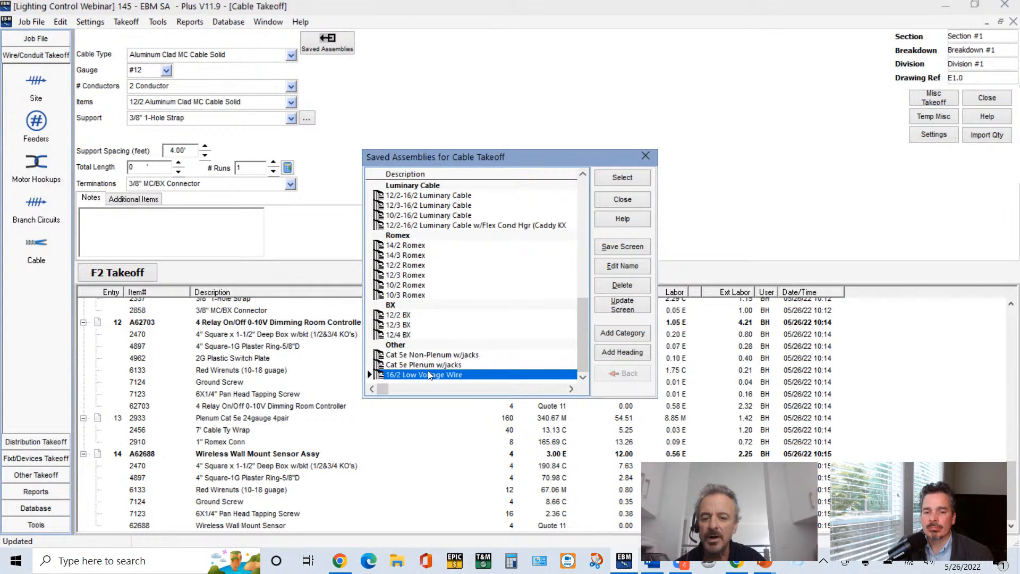
left_click(587, 232)
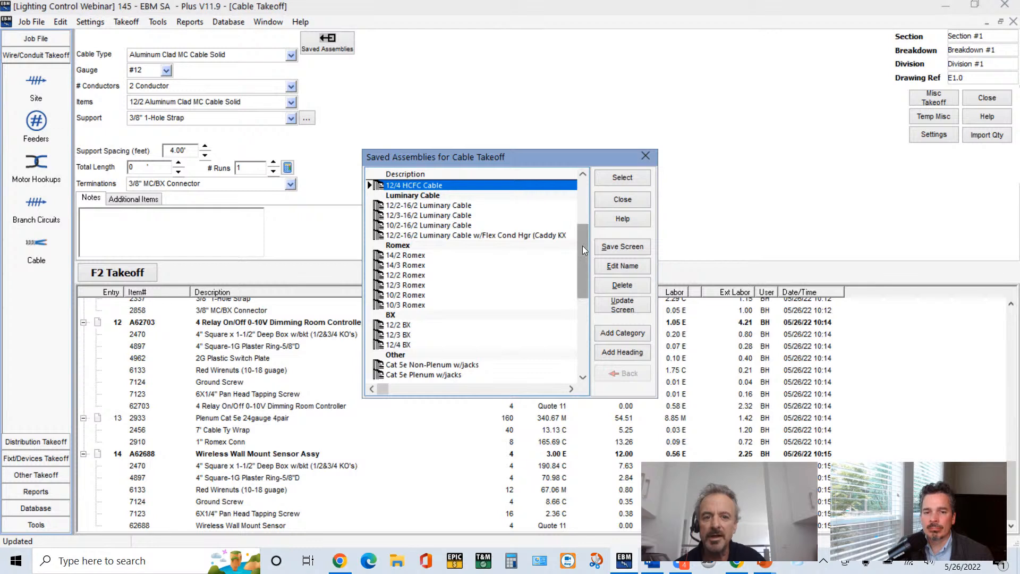
scroll(548, 205, "up", 4)
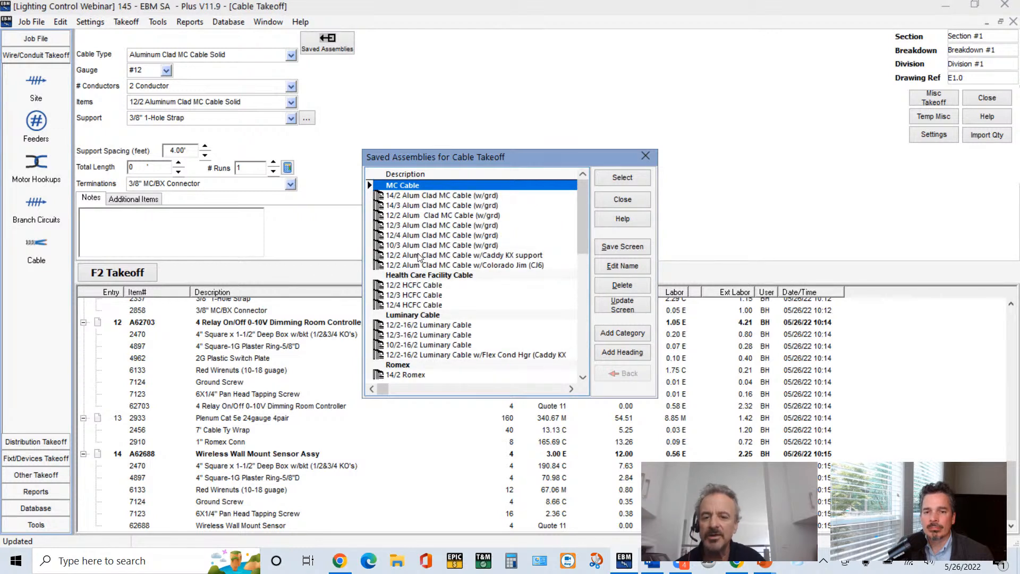
left_click(619, 200)
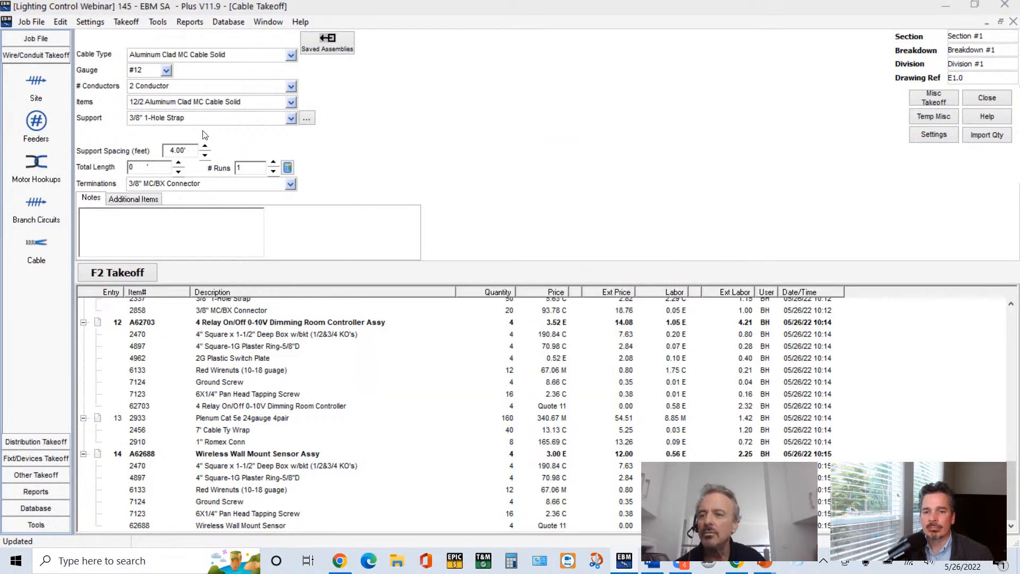
- Open the Branch Circuits takeoff and set the first wire row to 1 Cat 5e Plenum Rated in the 3/4" EMT
left_click(42, 205)
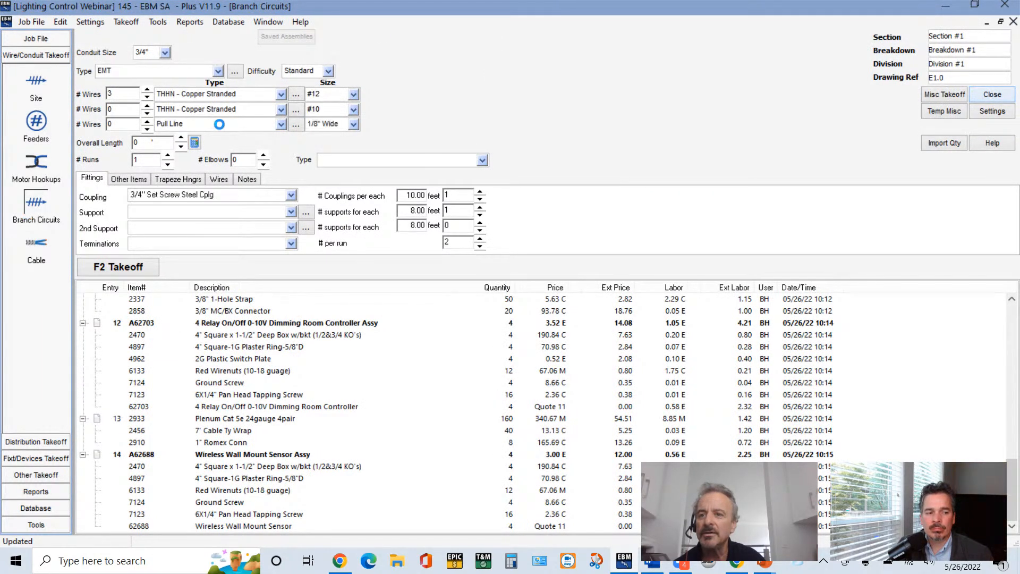
left_click(282, 95)
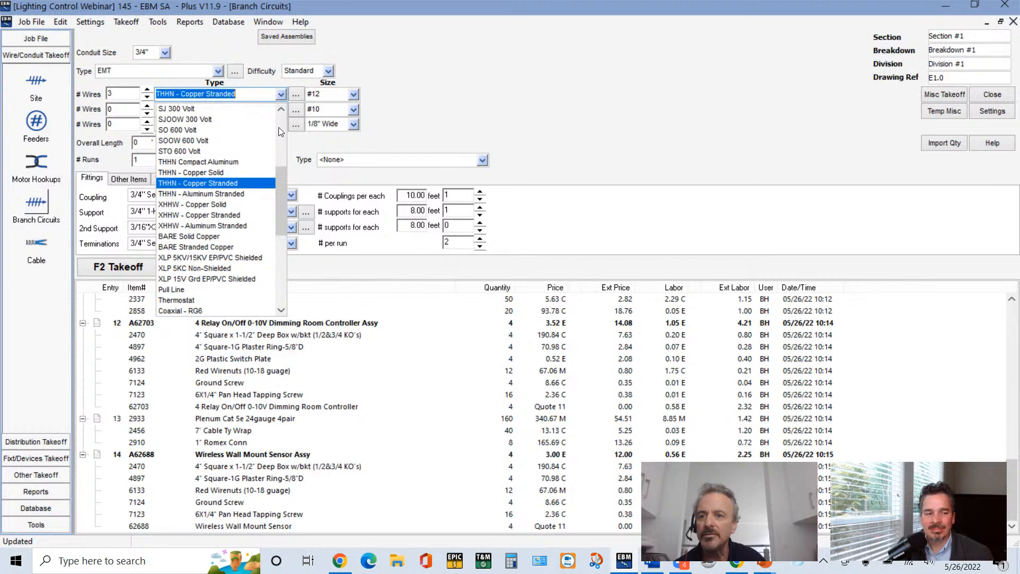
scroll(280, 132, "up", 6)
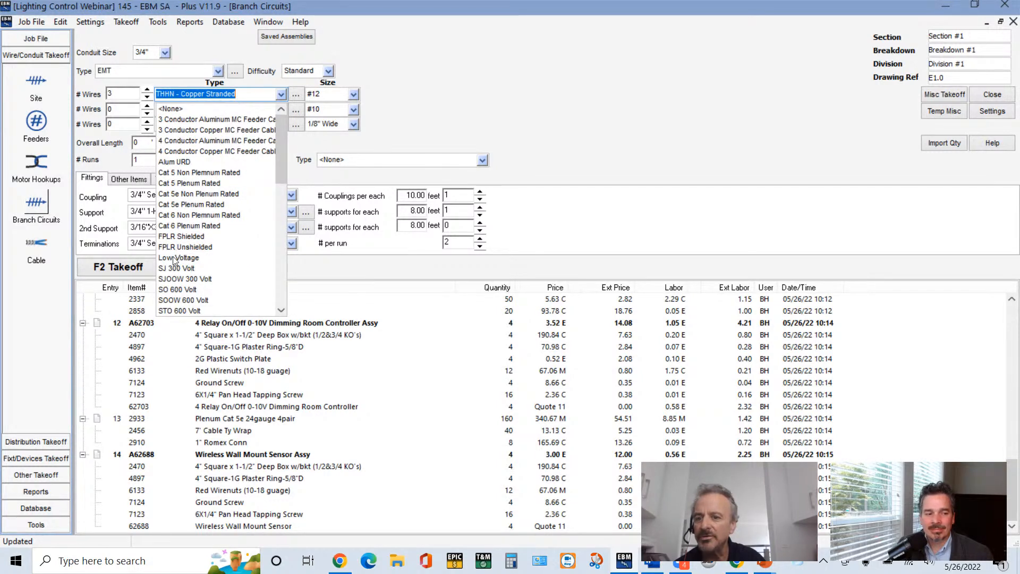
left_click(188, 204)
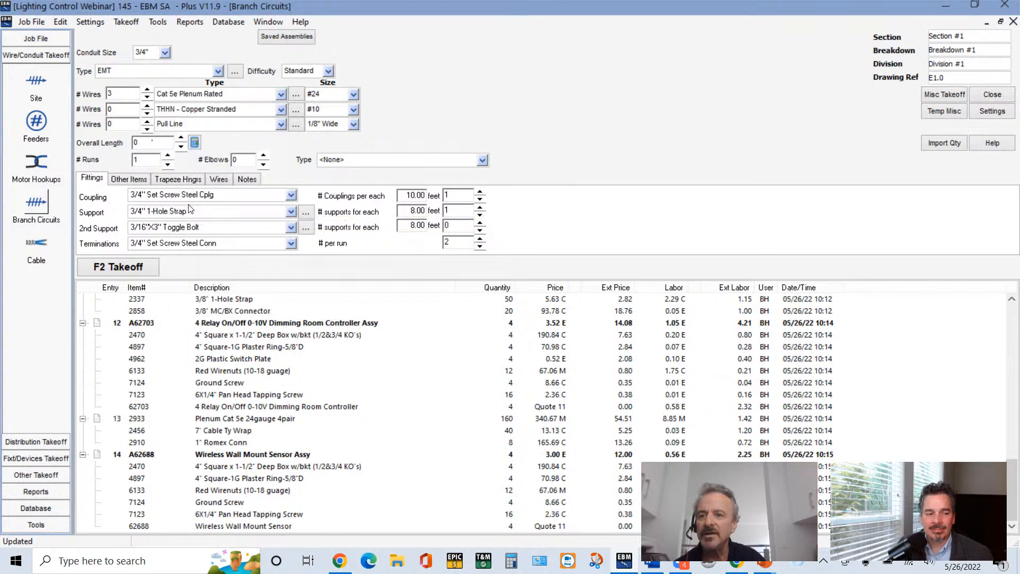
left_click(149, 97)
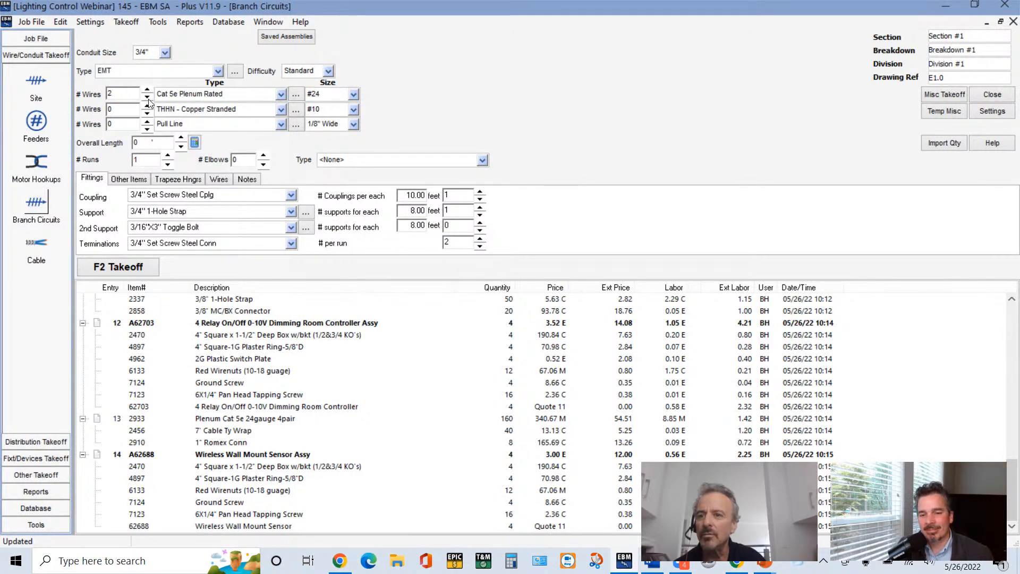
left_click(148, 98)
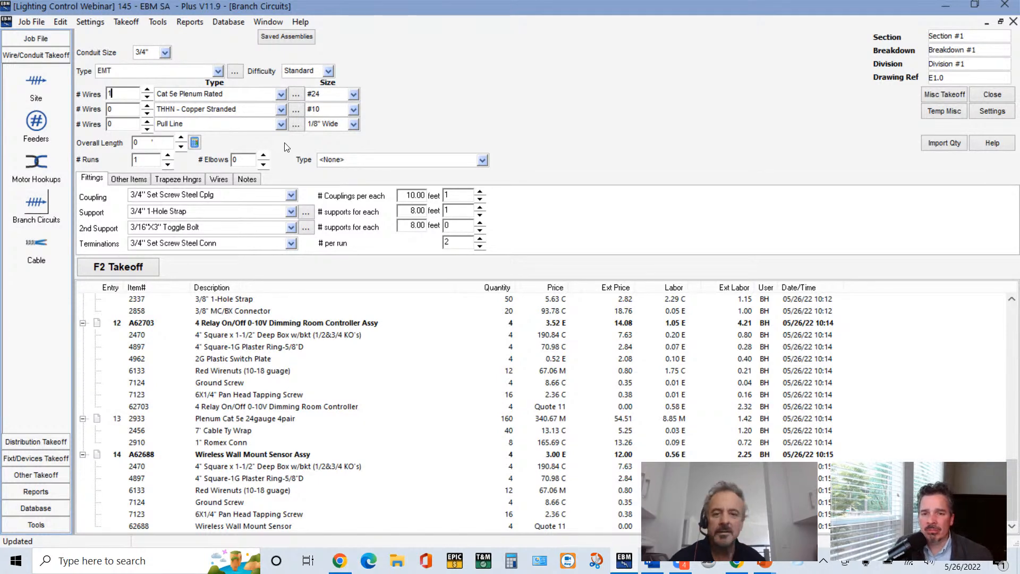
- Switch to the PowerPoint slideshow and advance from the Item 9 Wireless Lighting slide to the Vision InfoSoft channel slide
key("alt+Tab")
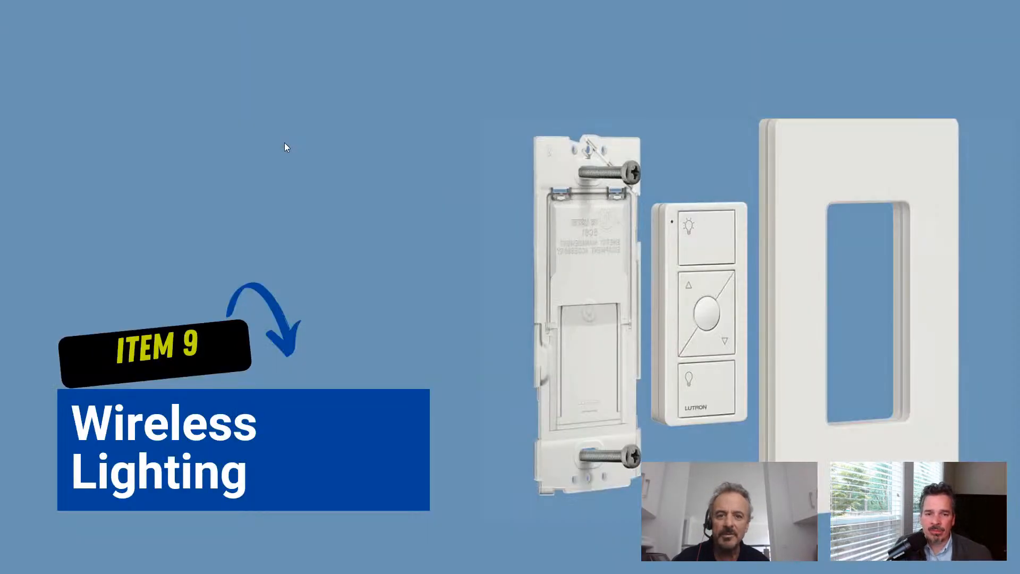
left_click(148, 145)
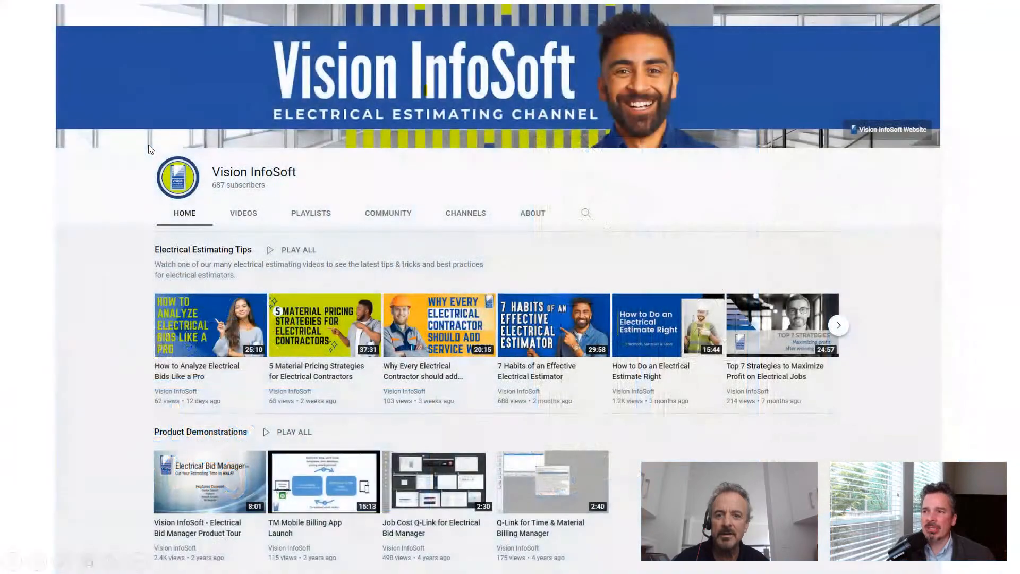